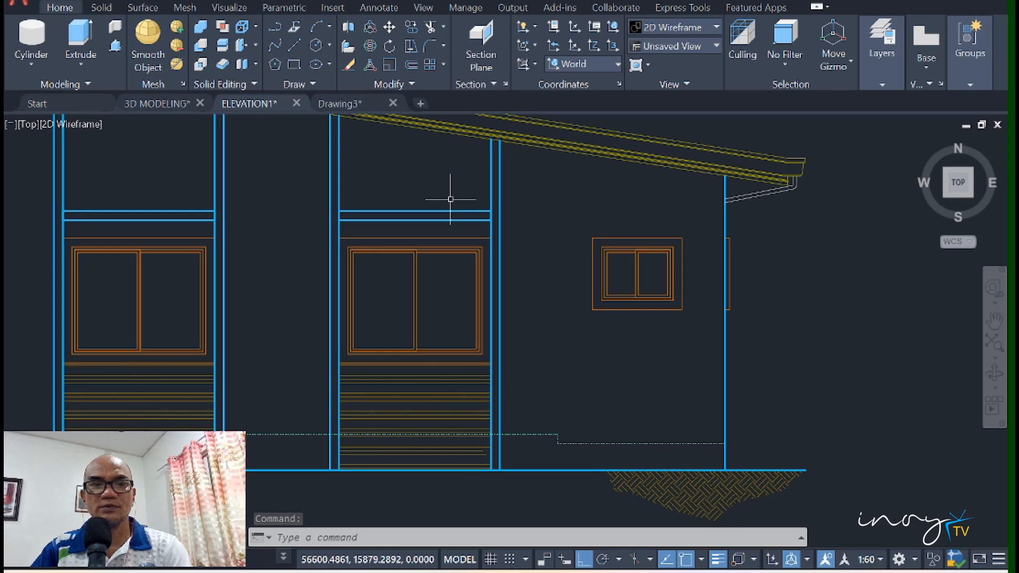
Step: Examine the sliding windows across the house elevation, from the large front windows to the small window on the far wall
middle_drag(65, 320, 483, 269)
scroll(218, 296, down, 5)
scroll(223, 286, up, 5)
middle_drag(116, 269, 226, 277)
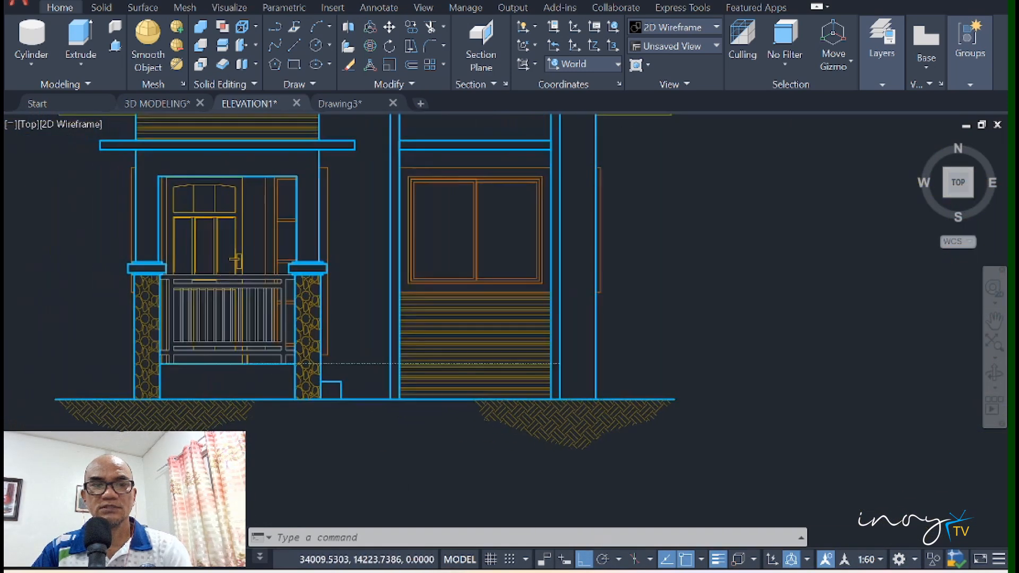
mouse_move(336, 240)
middle_down()
mouse_move(609, 258)
mouse_move(836, 308)
mouse_move(817, 328)
mouse_move(5, 283)
middle_up()
middle_drag(828, 296, 361, 298)
mouse_move(893, 279)
middle_down()
mouse_move(441, 247)
mouse_move(231, 254)
middle_up()
scroll(705, 239, up, 4)
middle_drag(664, 254, 528, 277)
scroll(598, 250, down, 4)
scroll(465, 294, up, 2)
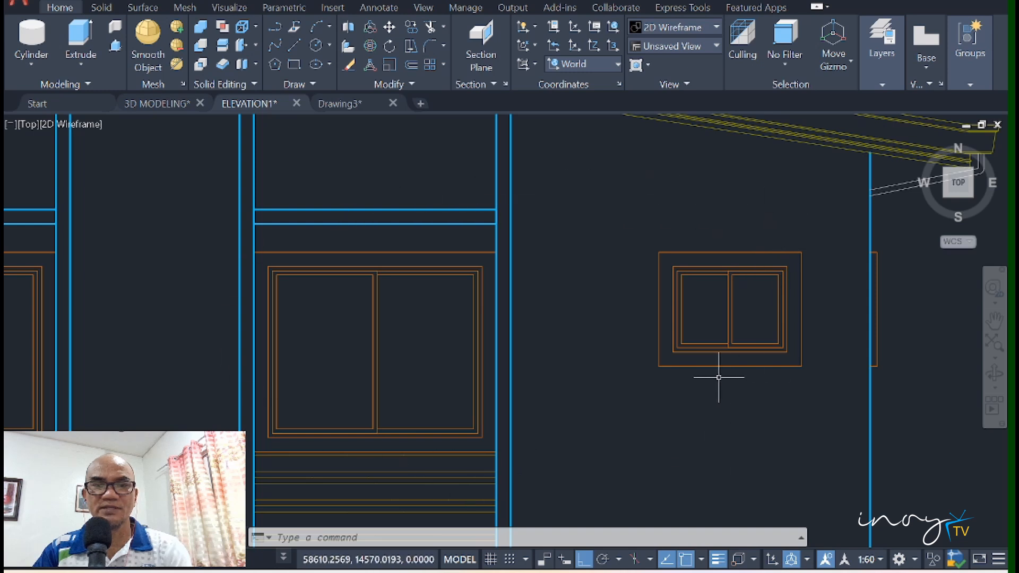
middle_drag(599, 370, 663, 335)
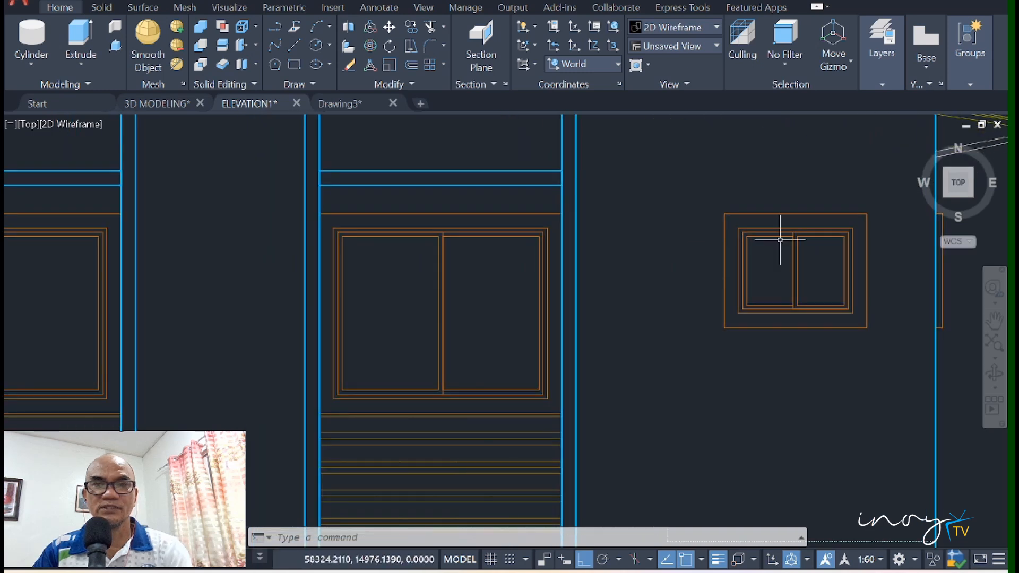
Step: Turn off the WALL and DECO STONE layers to isolate the window linework
click(880, 52)
click(939, 104)
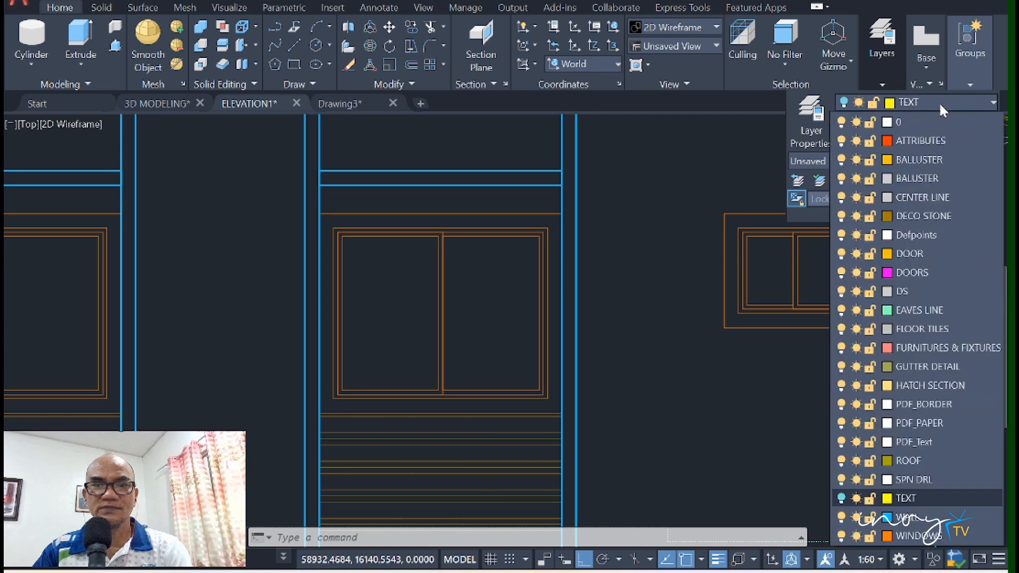
click(840, 517)
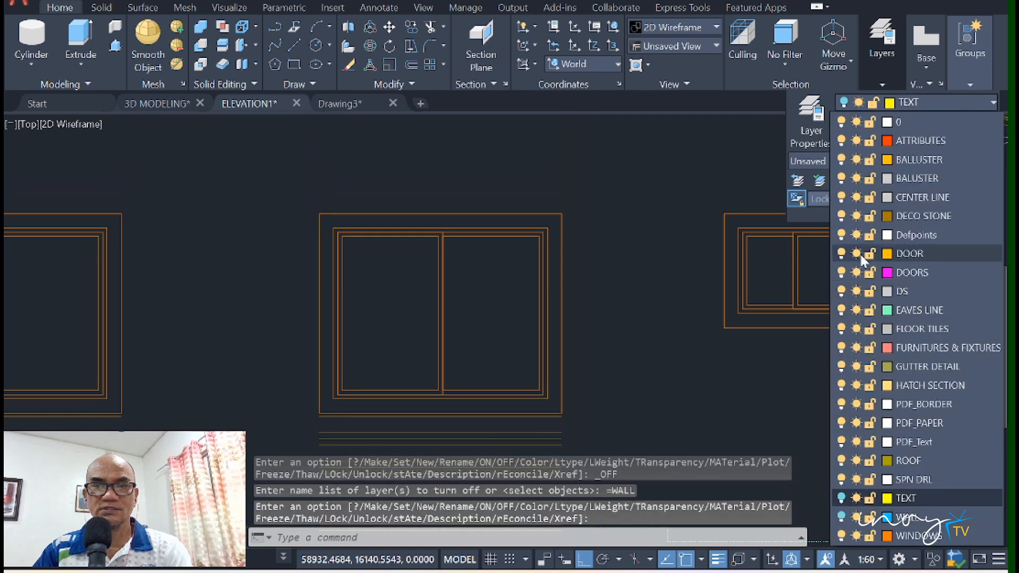
click(856, 217)
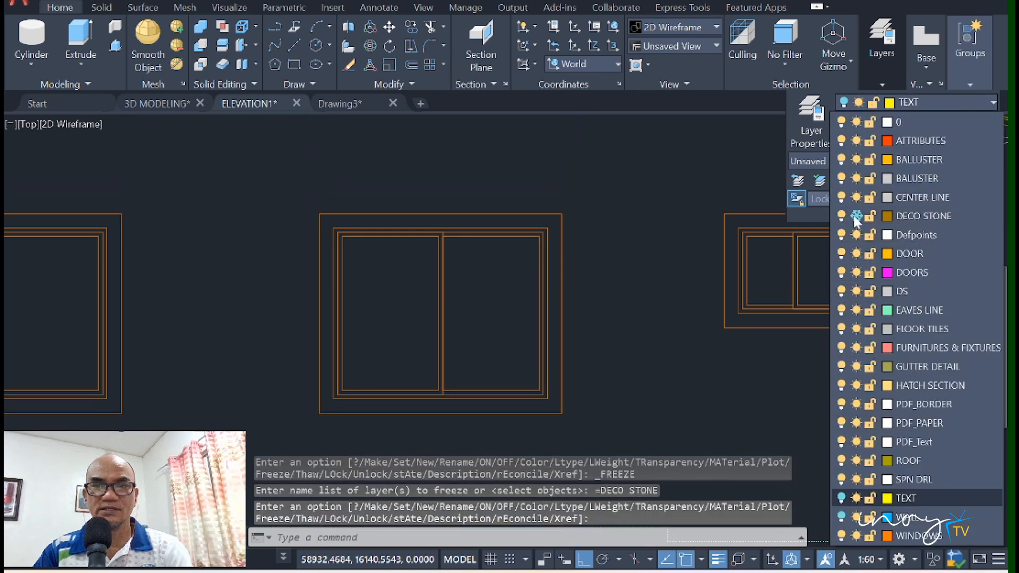
click(856, 216)
click(841, 216)
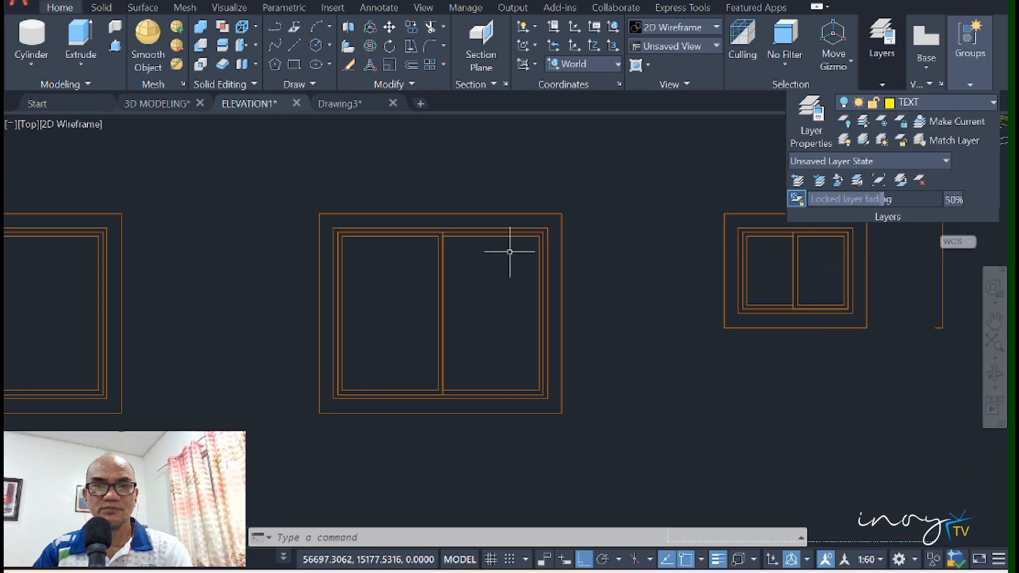
Step: Copy the large and small sliding windows from ELEVATION1 and paste them into Drawing3 beyond the railing
middle_drag(569, 248, 503, 258)
click(823, 200)
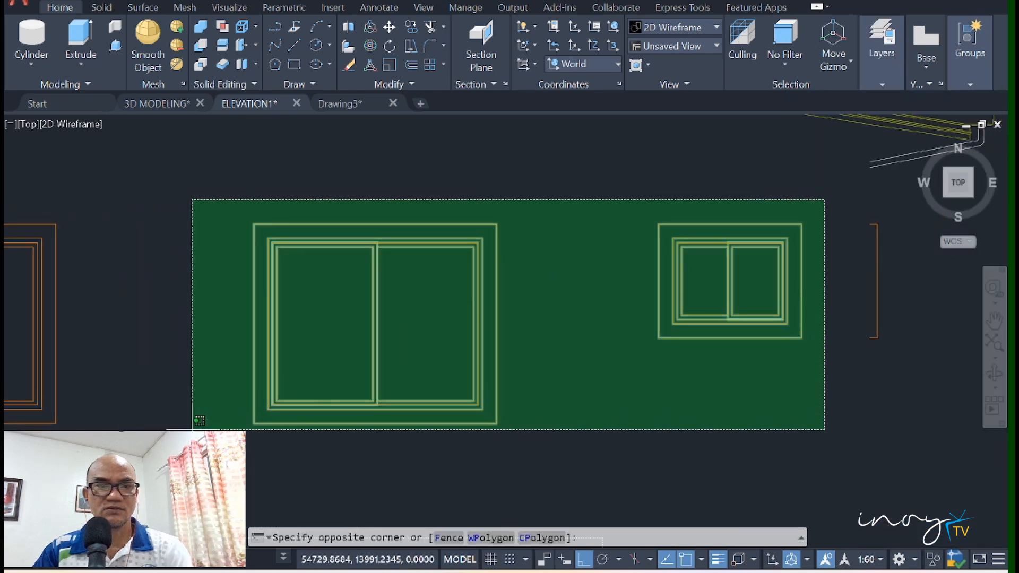
click(183, 426)
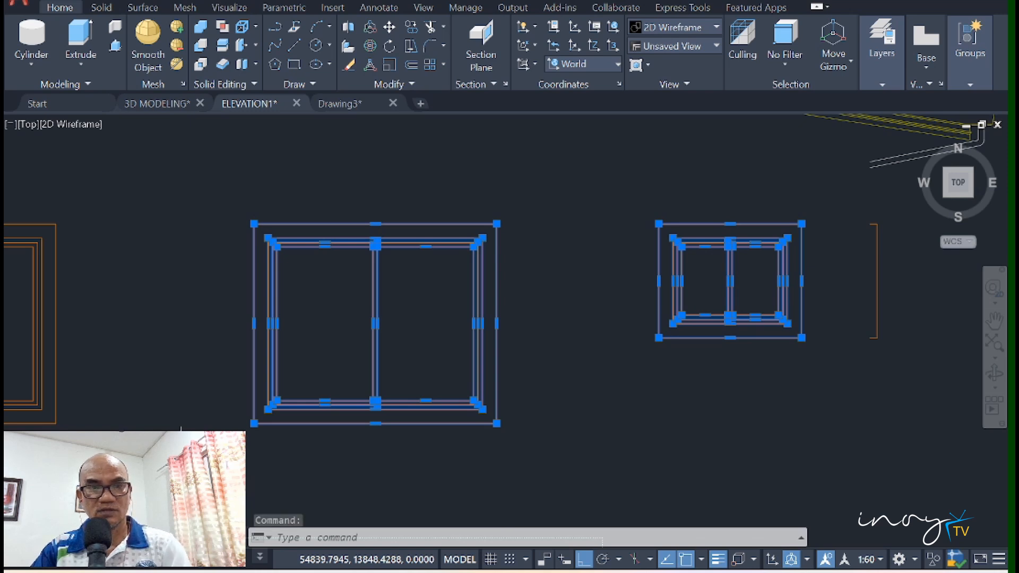
key(ctrl+c)
click(345, 102)
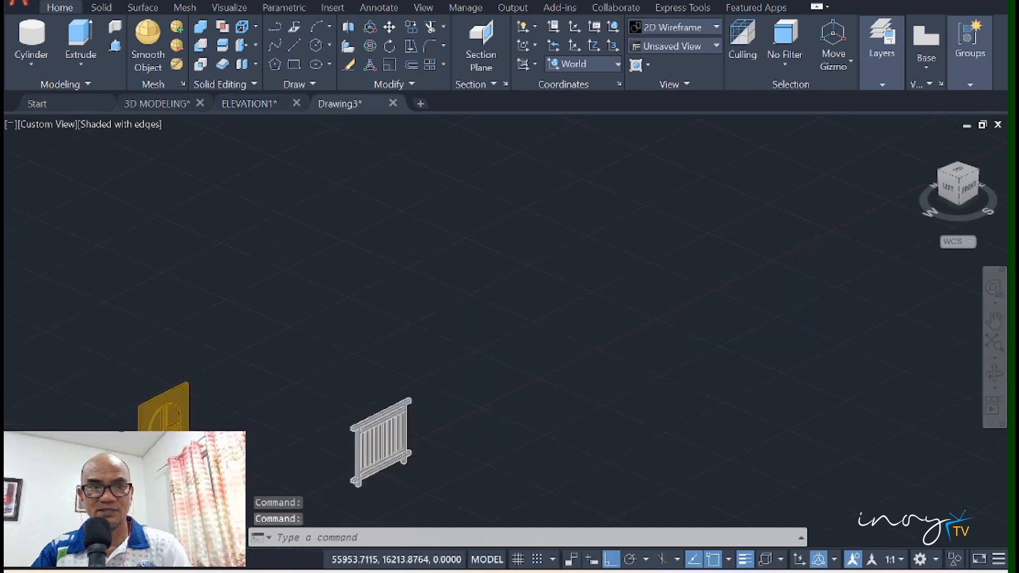
key(ctrl+v)
click(489, 298)
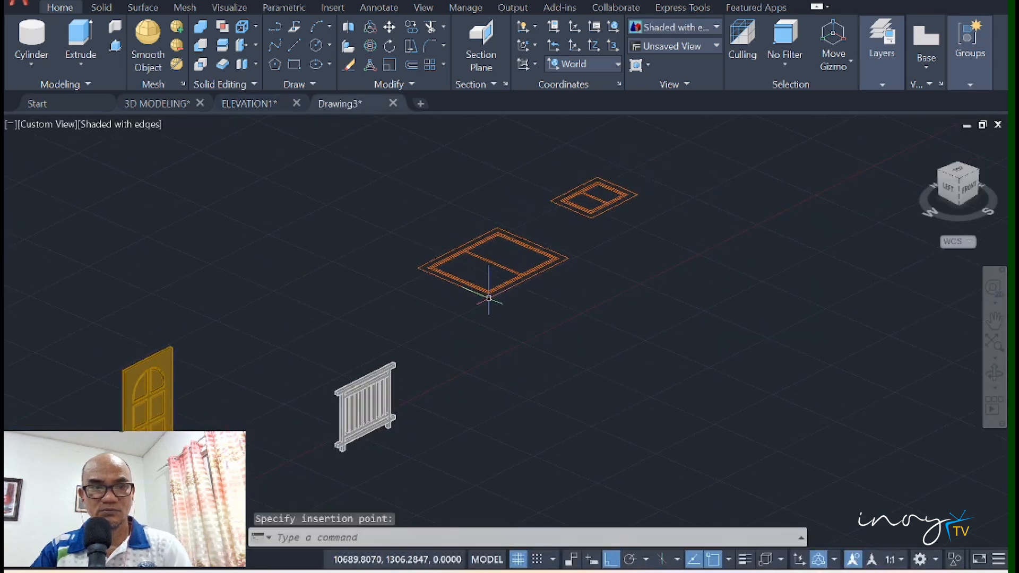
Step: Delete the outermost rectangle around both the large and the small pasted window
scroll(527, 227, up, 5)
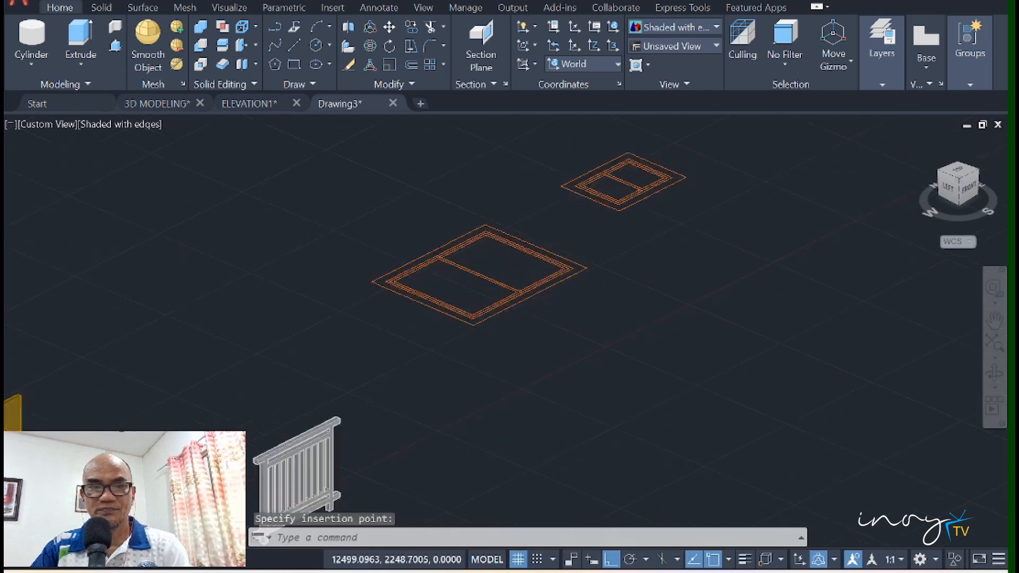
click(734, 345)
click(682, 314)
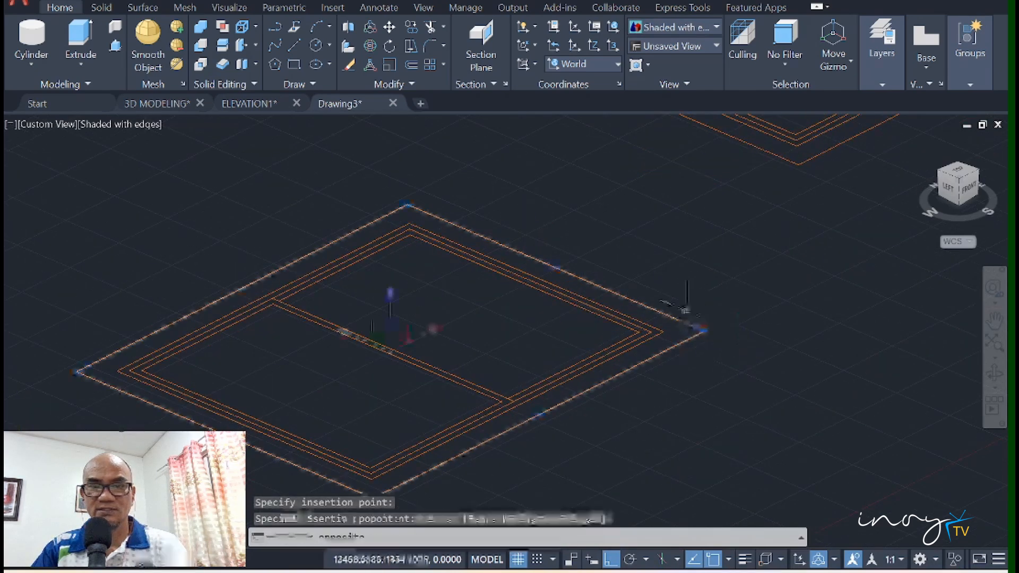
key(Delete)
middle_drag(689, 300, 613, 398)
click(824, 331)
click(776, 282)
key(Delete)
Step: Delete the inner outline of the right-hand sash in the large window
middle_drag(730, 374, 882, 227)
middle_drag(327, 440, 382, 347)
scroll(218, 354, up, 4)
middle_drag(179, 304, 356, 361)
click(409, 307)
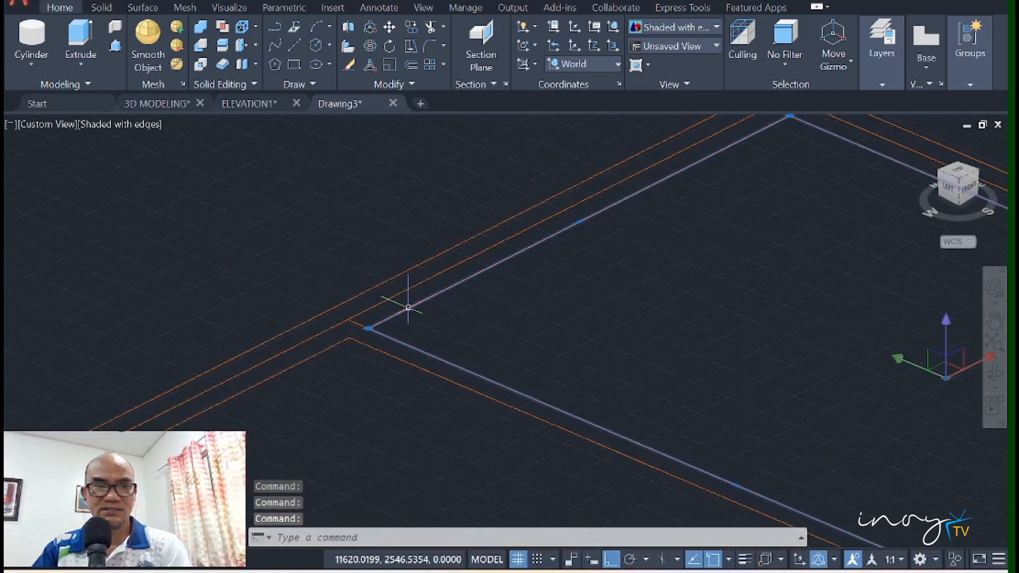
key(Delete)
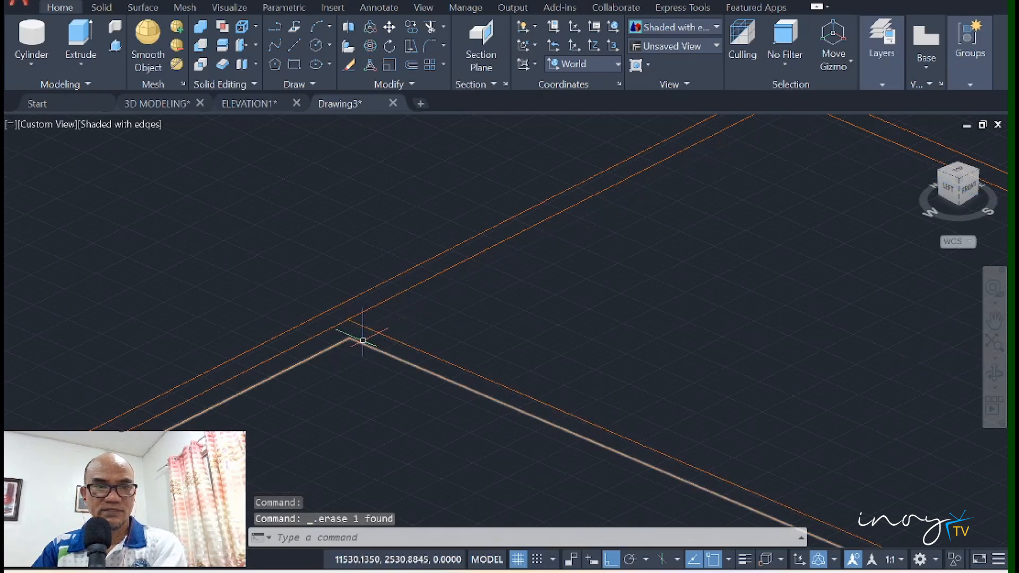
Step: Delete the inner outline of the left-hand sash in the small window
scroll(404, 324, down, 5)
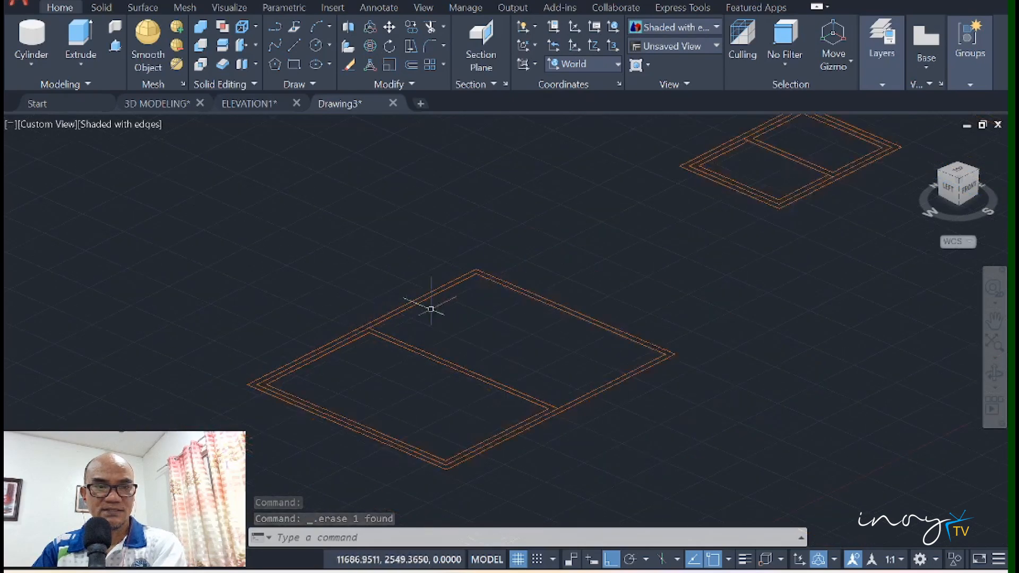
middle_drag(616, 310, 396, 422)
key(Escape)
scroll(687, 281, up, 4)
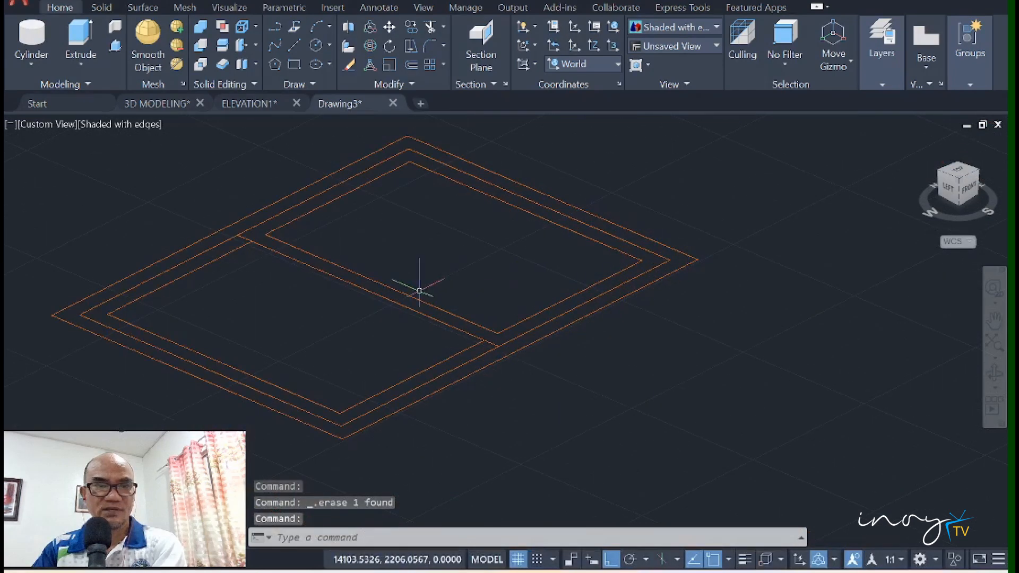
click(227, 253)
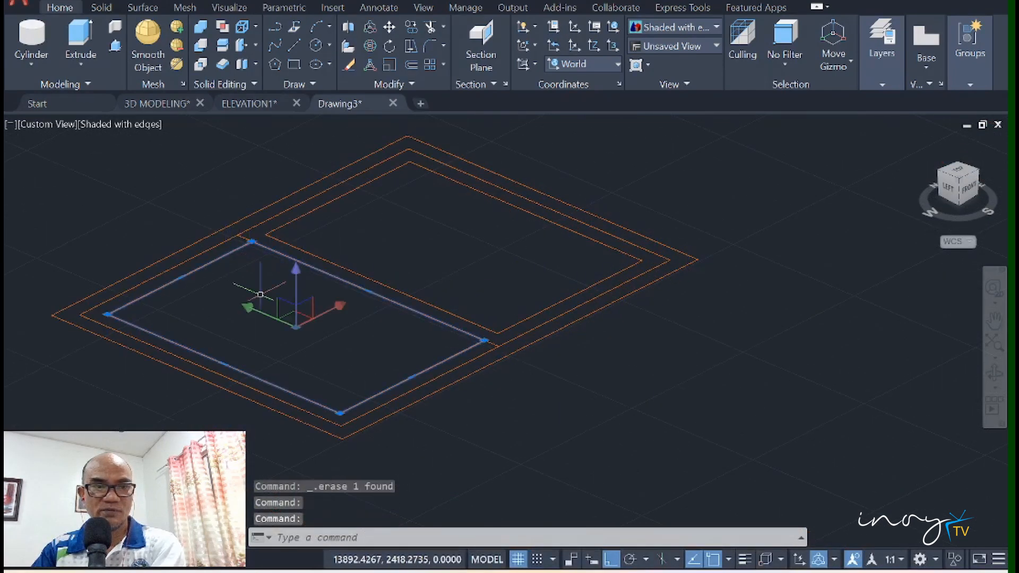
key(Escape)
Step: Move the large window's left sash and the small window's right sash outlines straight up along Z, clear of their frames
middle_drag(285, 312, 413, 291)
scroll(460, 268, down, 4)
middle_drag(459, 268, 610, 216)
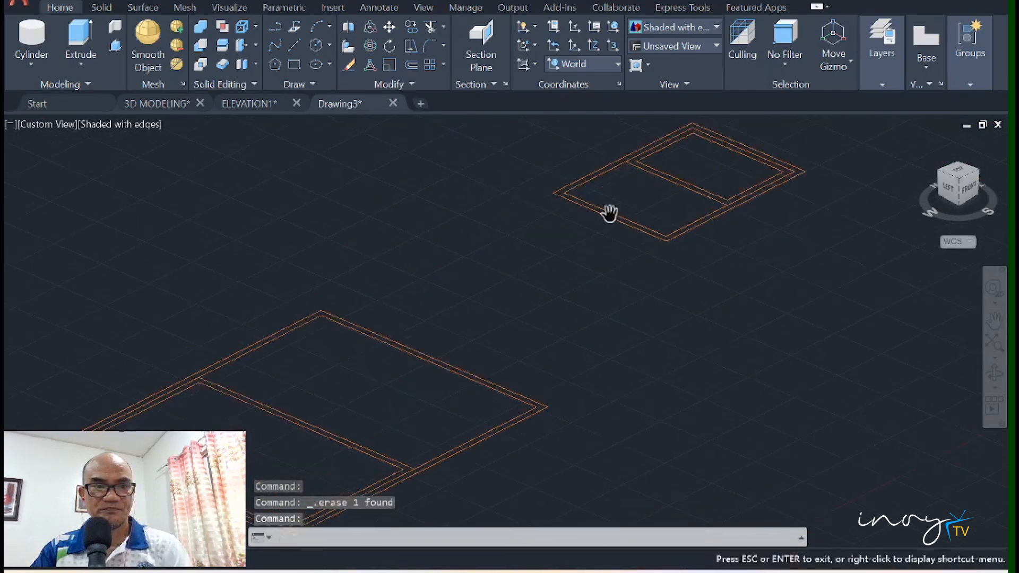
scroll(468, 254, up, 4)
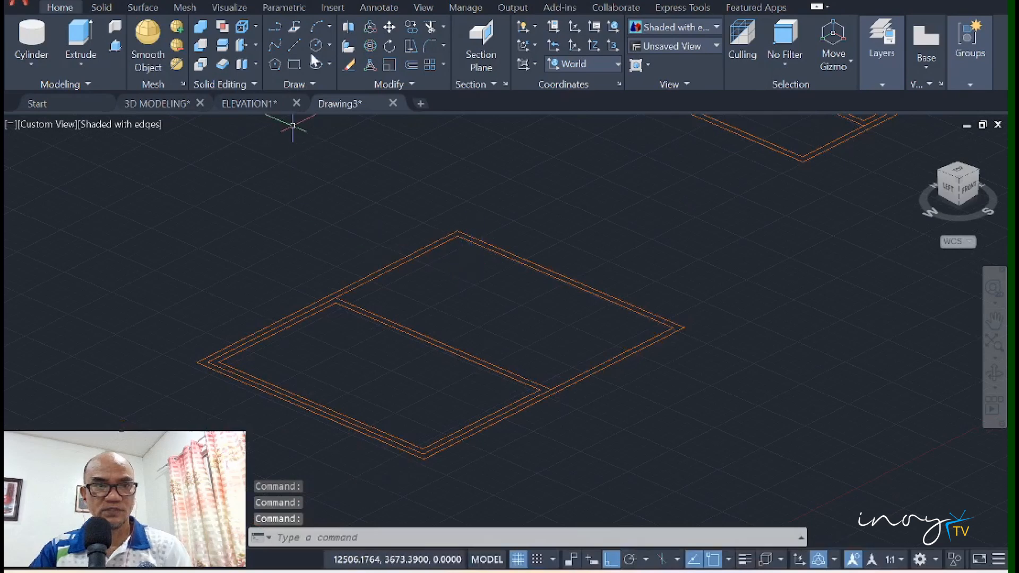
click(481, 311)
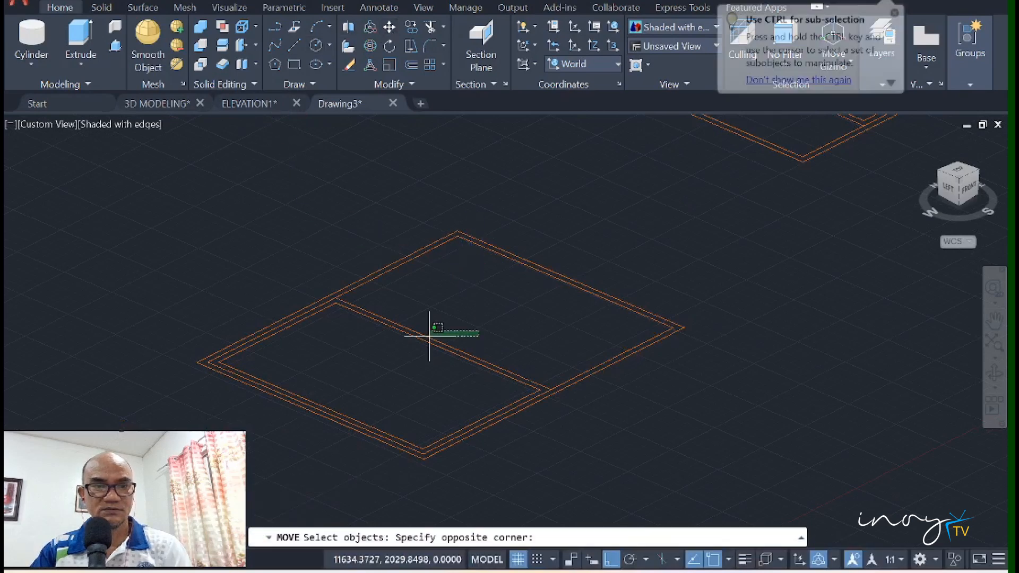
click(427, 360)
middle_drag(508, 306, 363, 412)
click(668, 198)
click(640, 211)
key(Return)
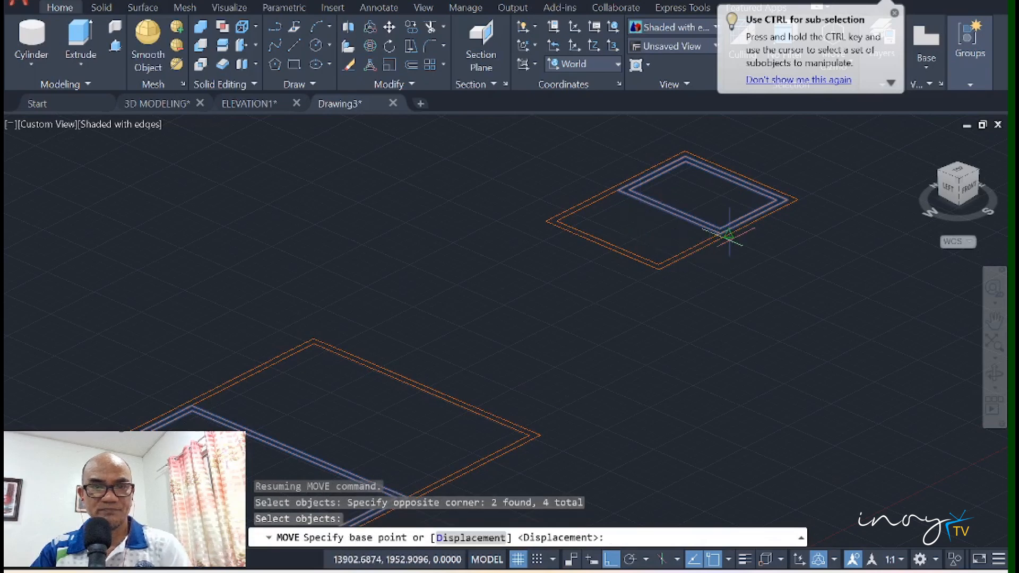
click(797, 199)
scroll(809, 190, down, 3)
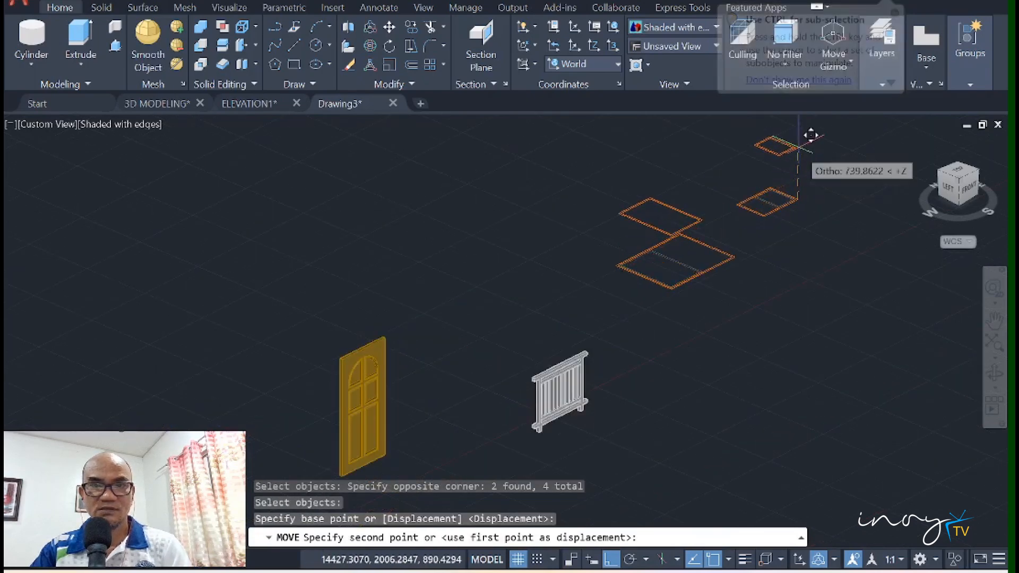
click(804, 130)
Step: Press-pull the border between the large window frame's two outlines to a height of 75
scroll(671, 262, up, 6)
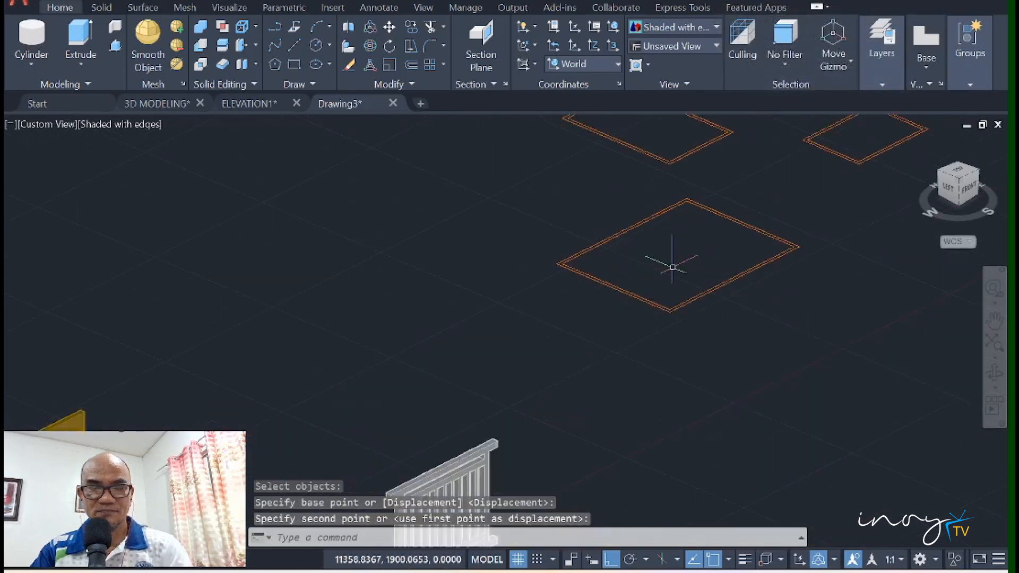
middle_drag(649, 237, 578, 278)
key(Escape)
key(Escape)
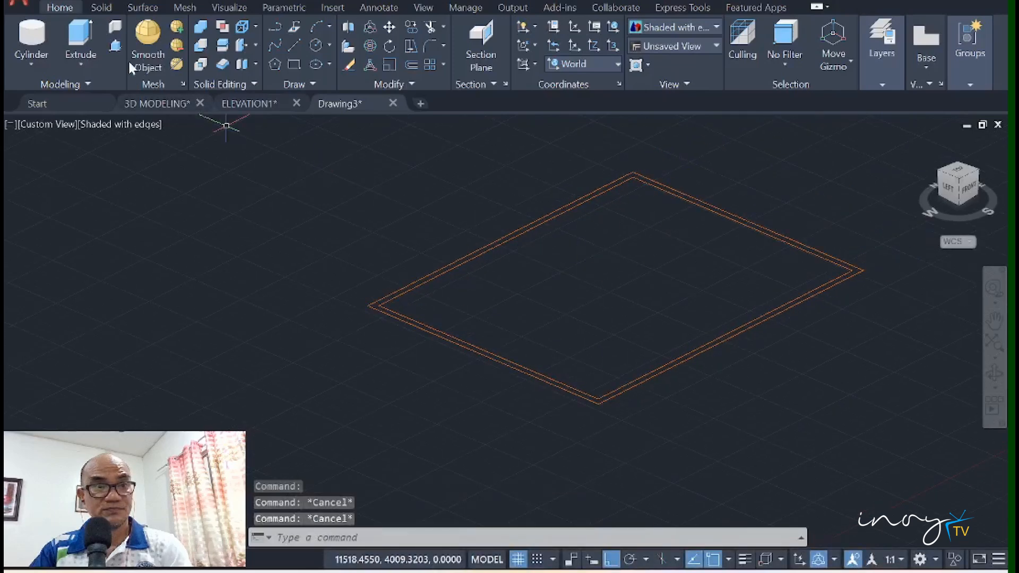
click(115, 46)
scroll(398, 297, up, 4)
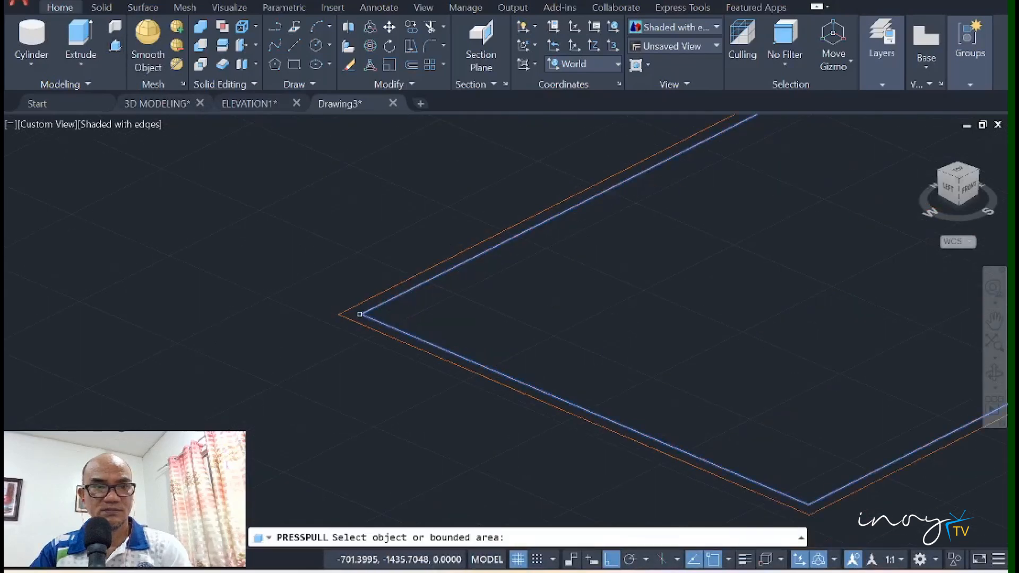
click(356, 313)
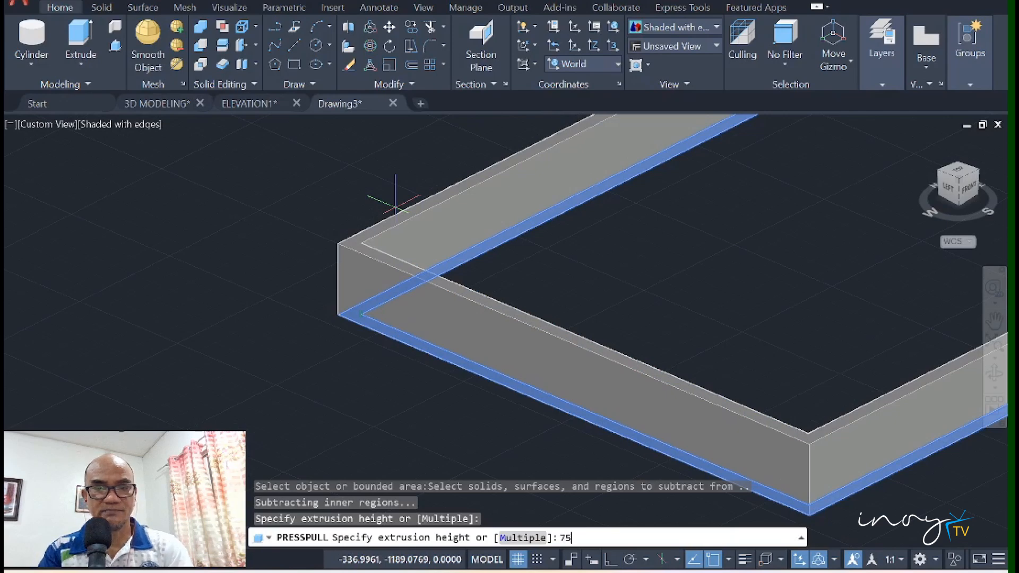
key(Return)
shift+middle_drag(396, 206, 570, 141)
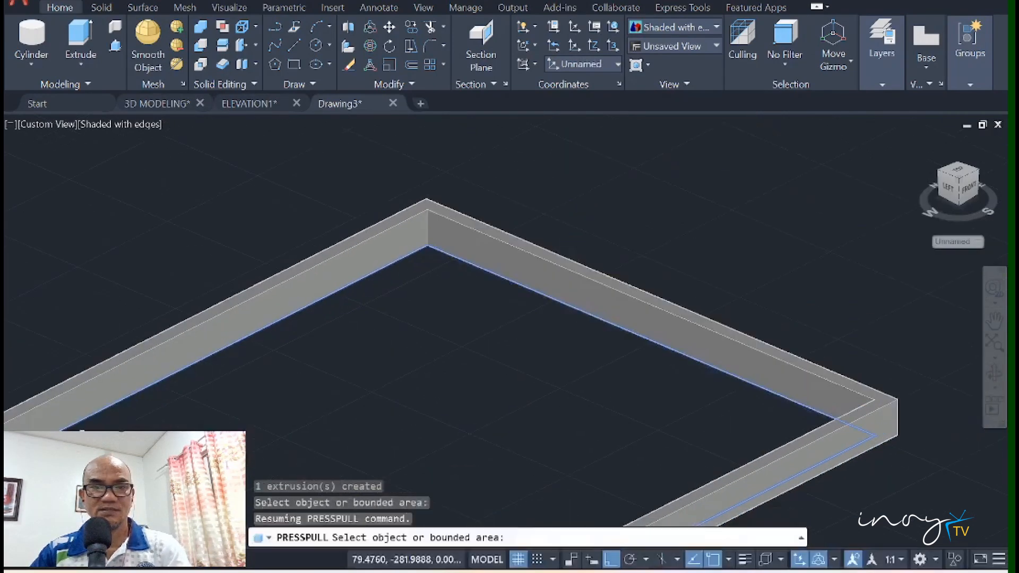
middle_drag(676, 187, 494, 440)
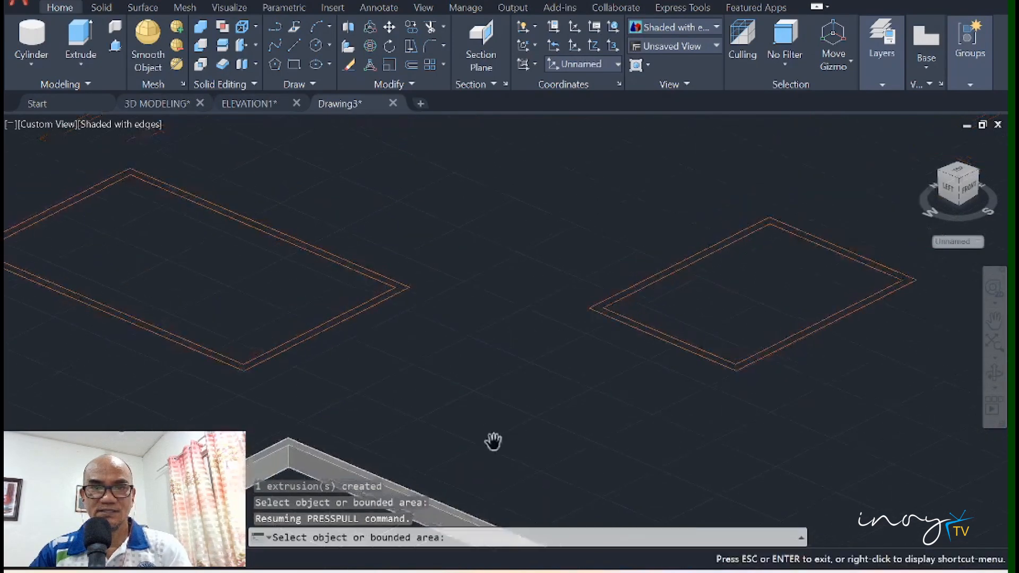
scroll(348, 249, up, 5)
middle_drag(345, 248, 687, 240)
key(Escape)
scroll(725, 211, down, 2)
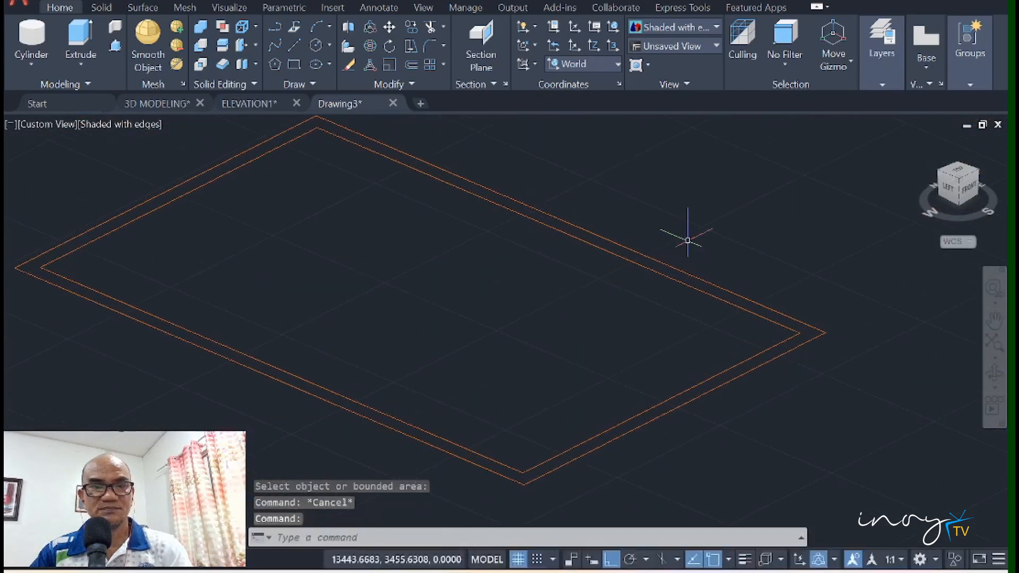
click(114, 46)
scroll(845, 330, up, 3)
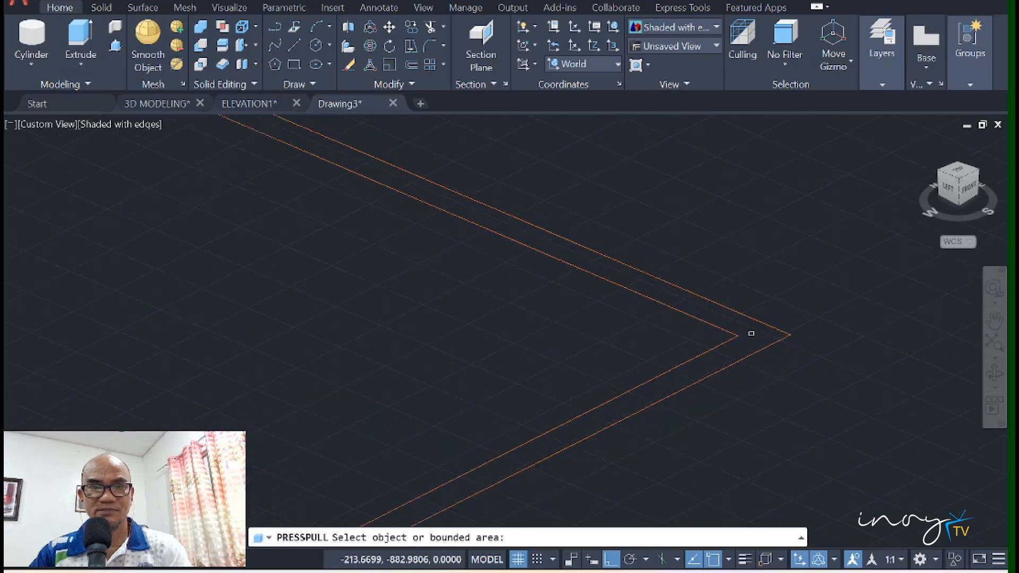
scroll(736, 336, down, 5)
middle_drag(814, 336, 556, 375)
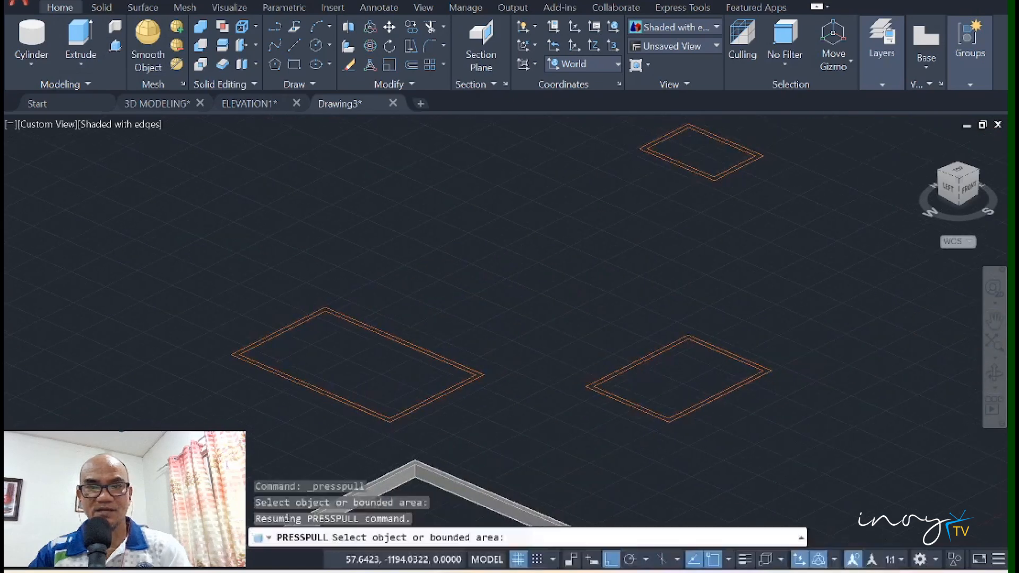
scroll(759, 155, up, 4)
scroll(747, 155, down, 3)
middle_drag(527, 243, 874, 194)
middle_drag(488, 403, 676, 243)
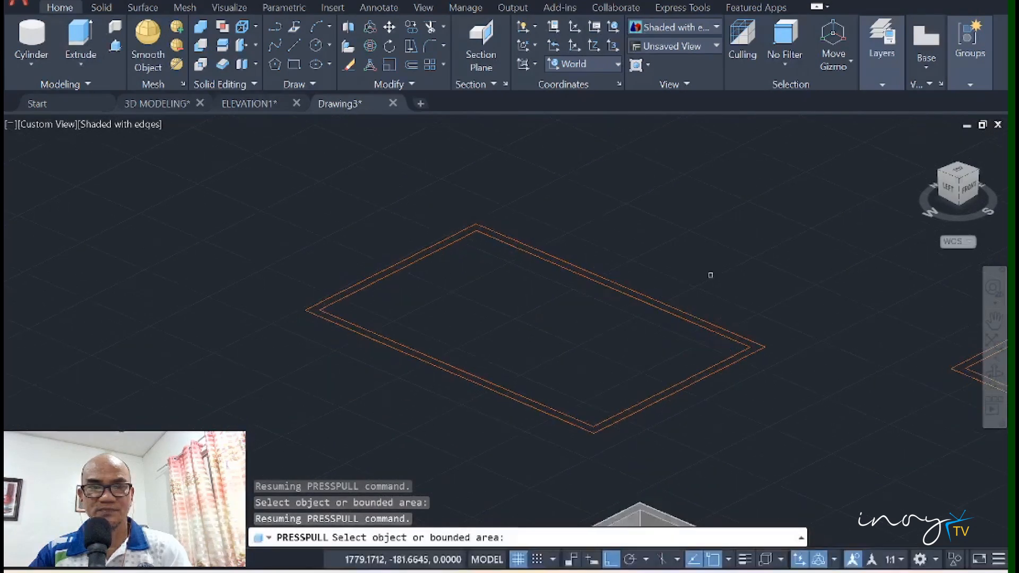
scroll(786, 377, up, 3)
key(Escape)
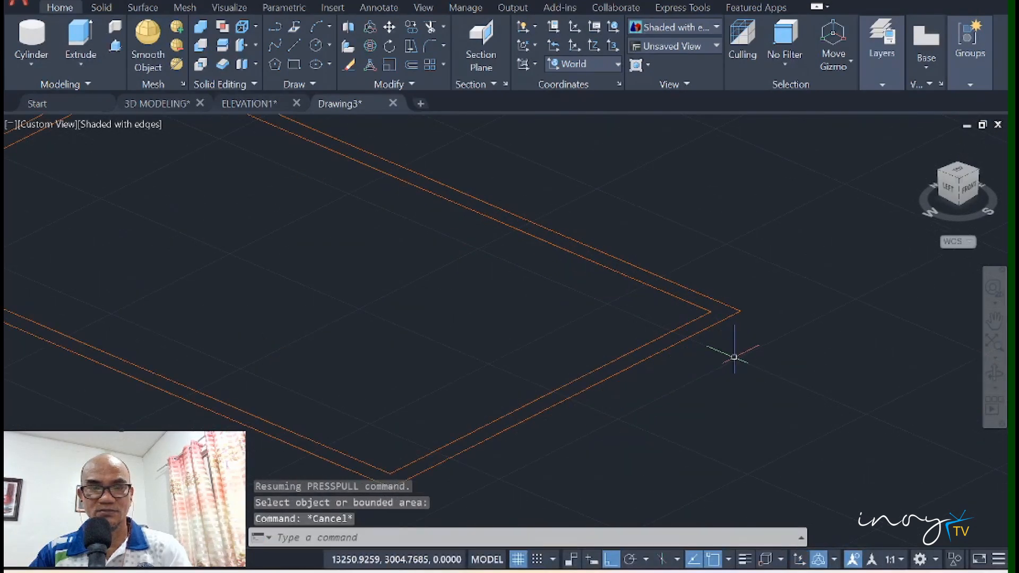
Step: Press-pull the outer outline of the large window's raised left sash to a height of 25
click(114, 47)
click(686, 337)
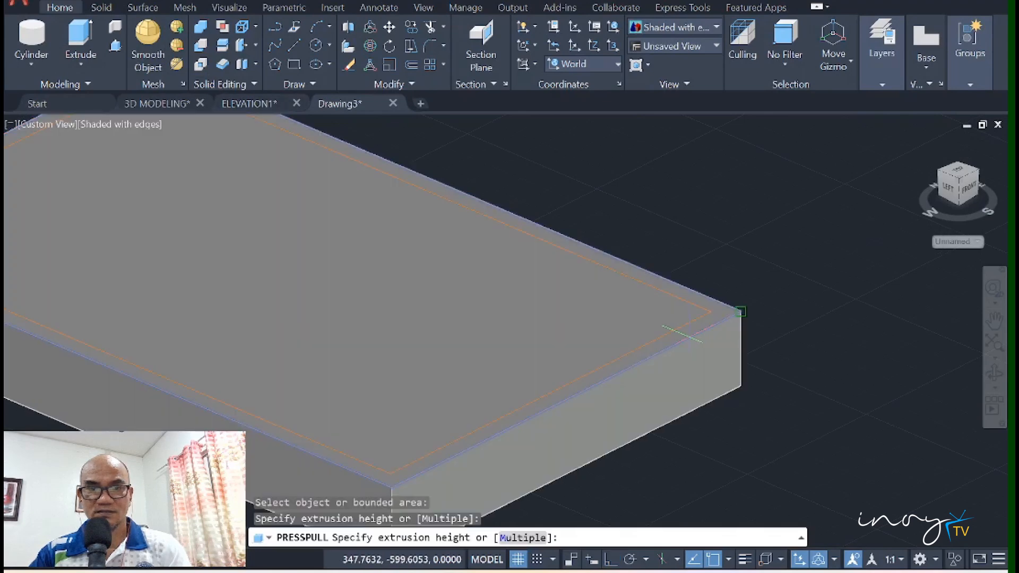
text(25)
key(Return)
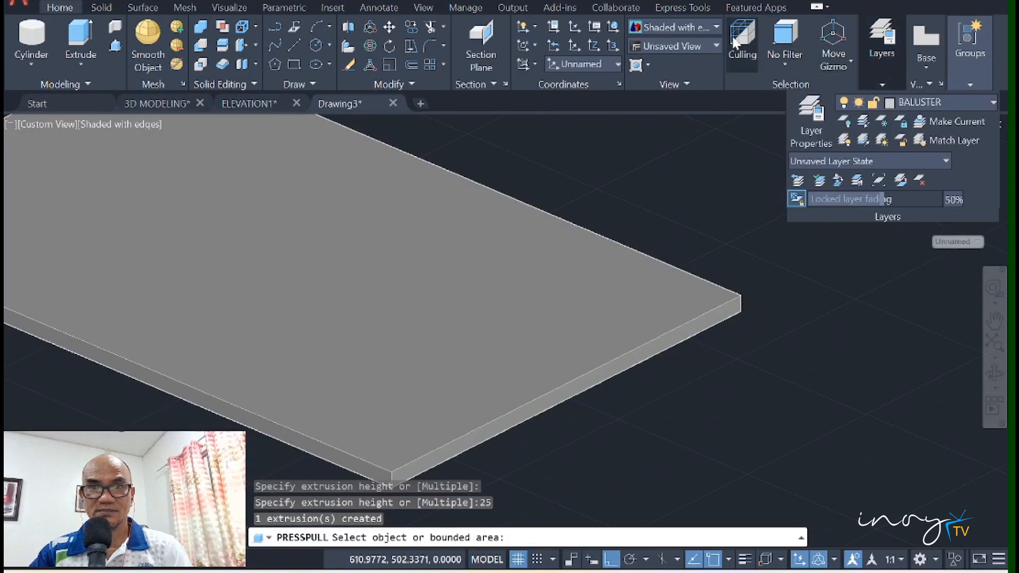
Step: Change the visual style to Wireframe so both outlines of the large sash can be picked
click(666, 28)
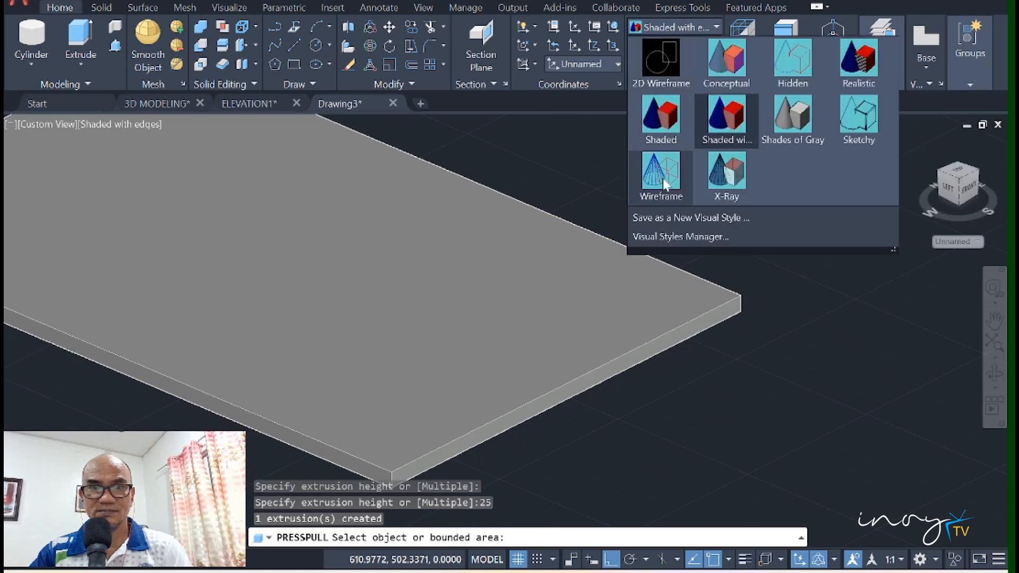
click(661, 170)
scroll(682, 325, up, 2)
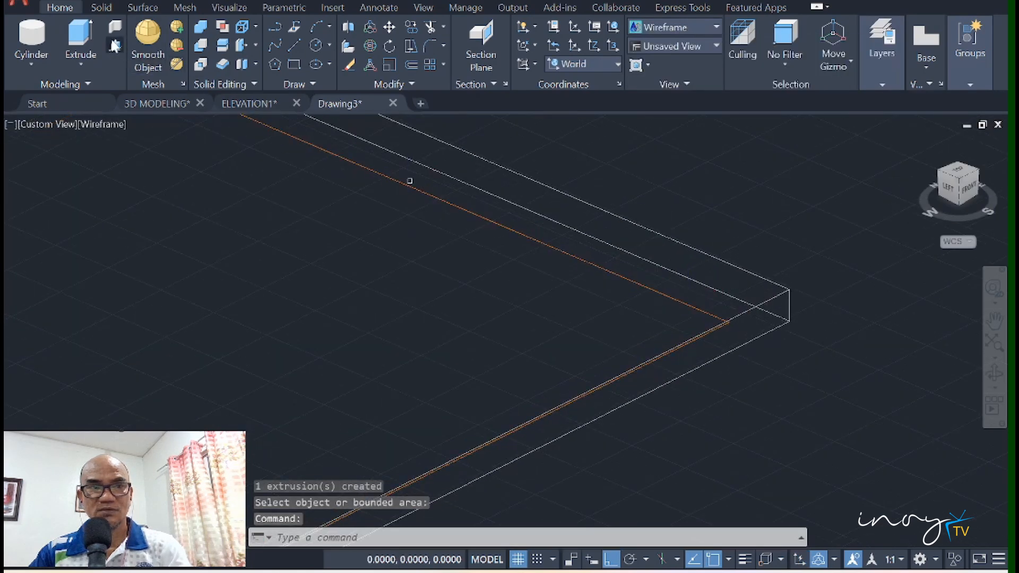
Step: Try to press-pull the inner outline of the large window's left sash to the outer solid's top corner
click(114, 46)
click(703, 320)
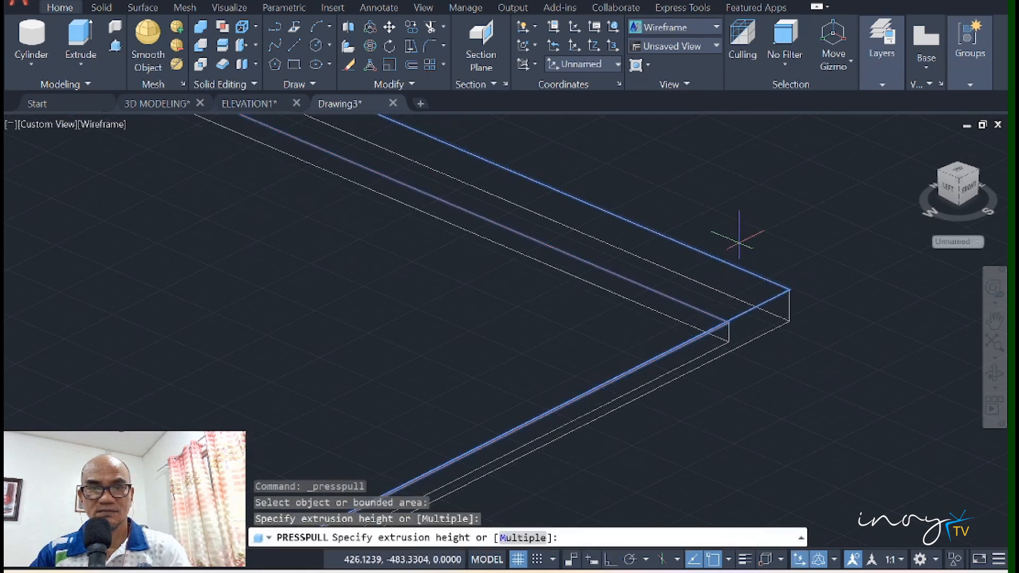
click(789, 289)
scroll(799, 271, down, 4)
middle_drag(712, 238, 211, 363)
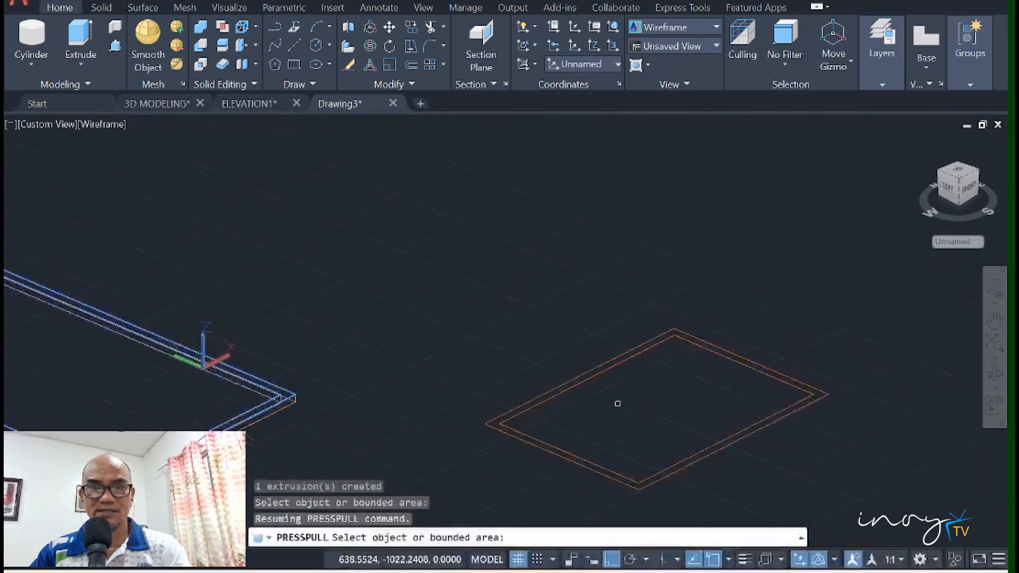
scroll(617, 404, up, 3)
middle_drag(276, 349, 834, 297)
middle_drag(567, 230, 769, 402)
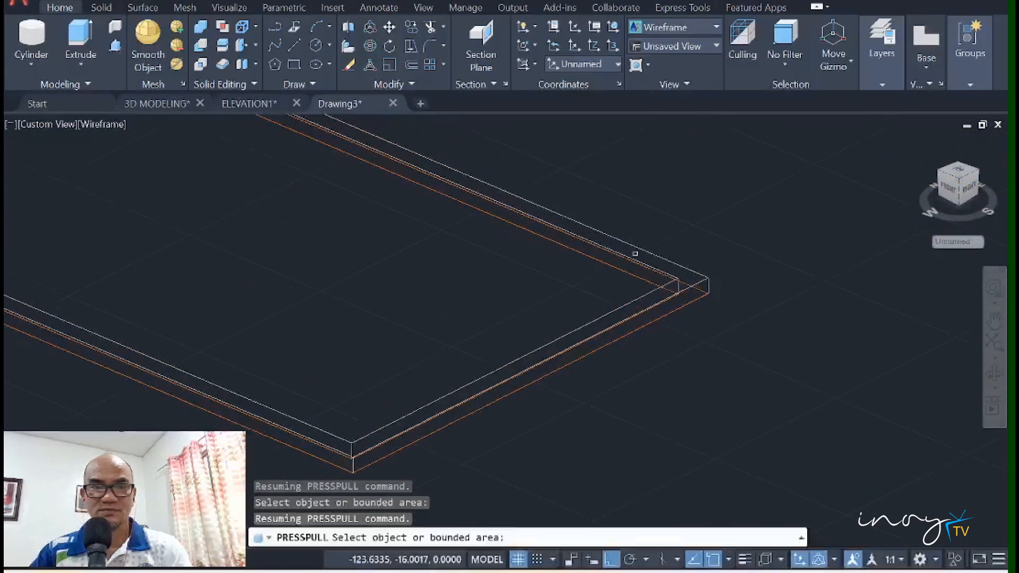
Step: Switch the visual style to X-Ray, then undo that change
click(702, 31)
click(728, 171)
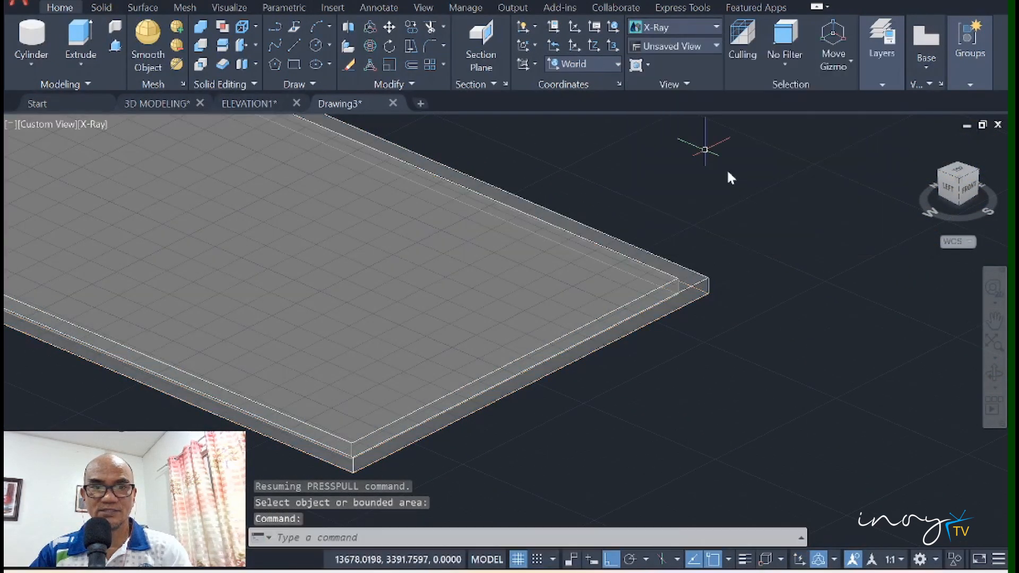
key(Escape)
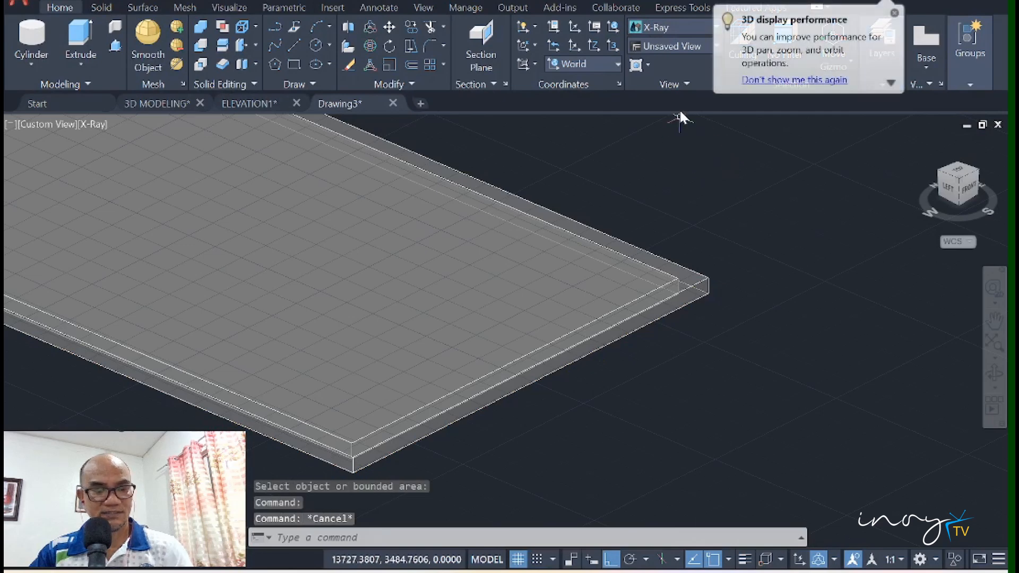
key(ctrl+z)
key(ctrl+z)
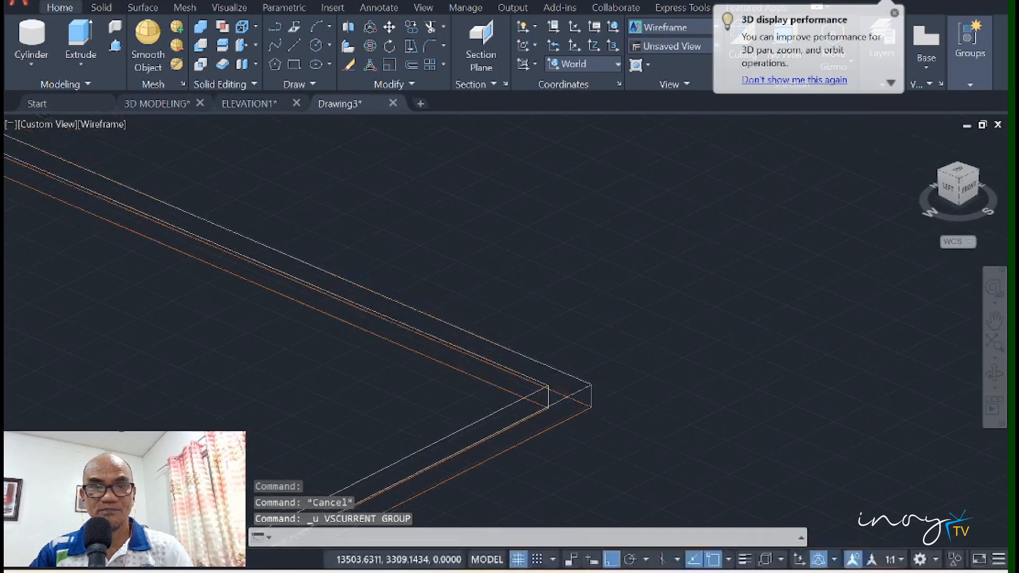
Step: Undo the press-pull of the large sash's inner outline
scroll(552, 254, down, 3)
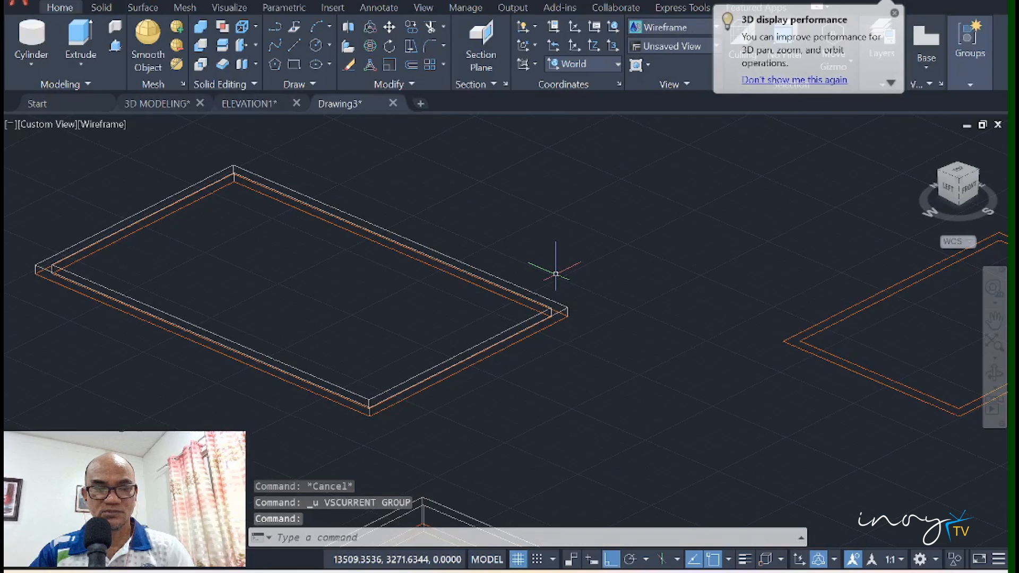
key(ctrl+z)
key(ctrl+z)
key(ctrl+z)
key(ctrl+z)
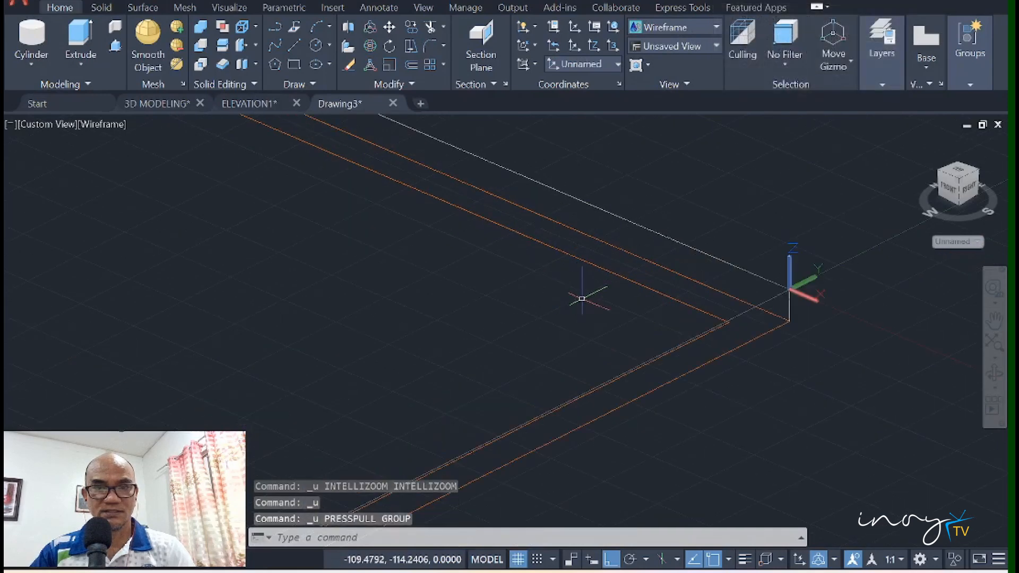
Step: Press-pull the inner outline of the large window's left sash upward, past the top of its outer solid
click(115, 45)
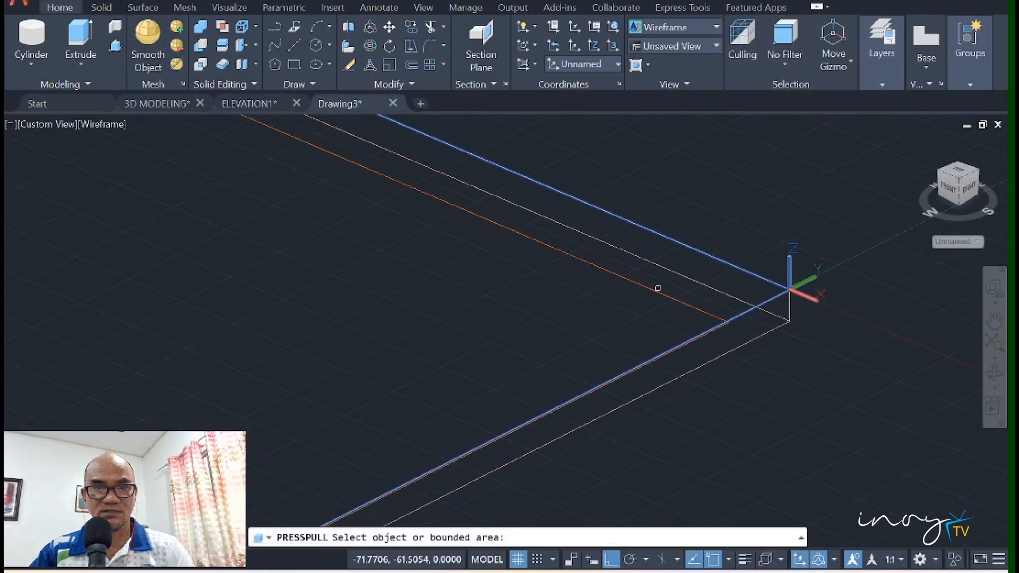
click(659, 293)
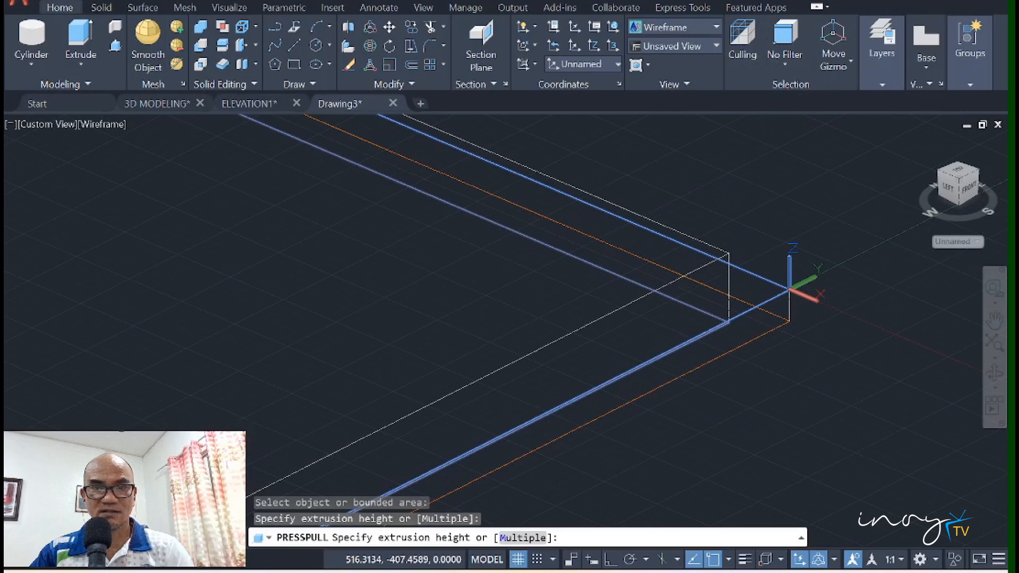
middle_drag(753, 154, 624, 251)
click(706, 274)
scroll(706, 274, down, 4)
Step: Press-pull the outer outline of the small window's frame to a height of 25
middle_drag(707, 274, 476, 350)
scroll(650, 444, up, 2)
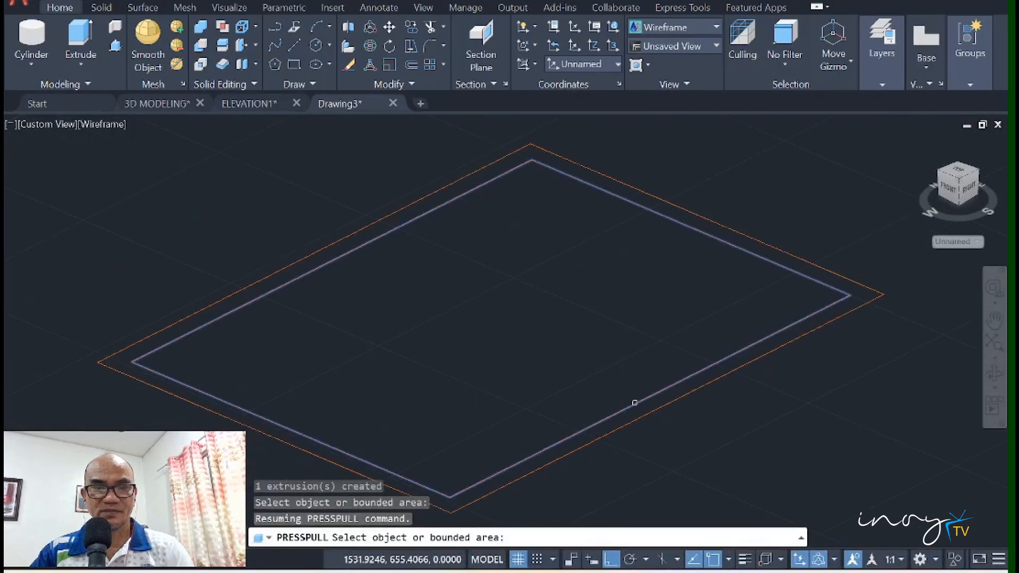
click(639, 407)
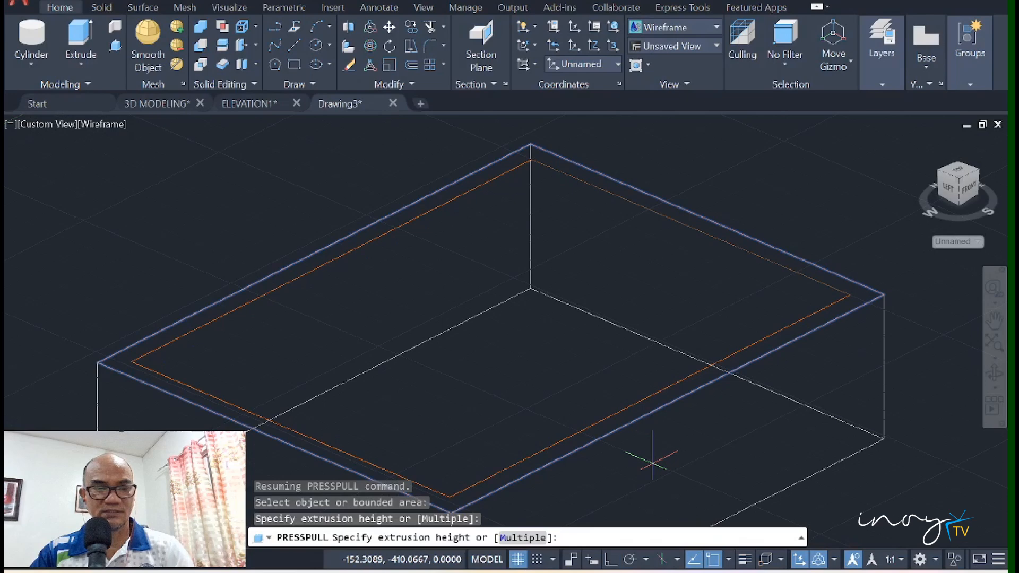
key(Return)
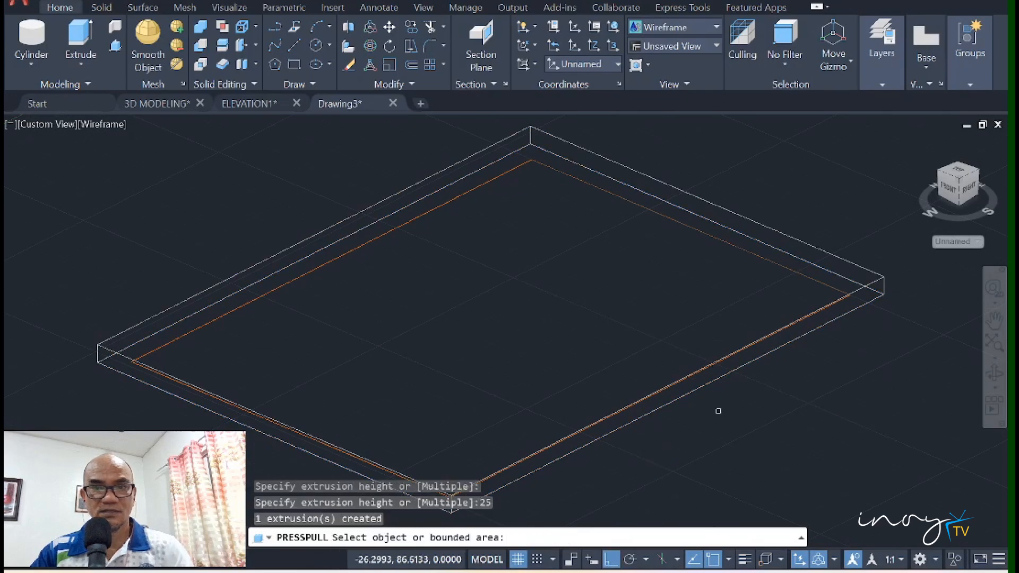
Step: Press-pull the inner outline of the small window's frame upward, well above its outer solid
click(812, 278)
click(810, 181)
Step: Press-pull the outer outline of the small window's raised right sash to a height of 25
middle_drag(451, 186, 819, 287)
scroll(820, 287, down, 6)
middle_drag(496, 296, 335, 302)
scroll(596, 280, up, 4)
scroll(335, 300, down, 8)
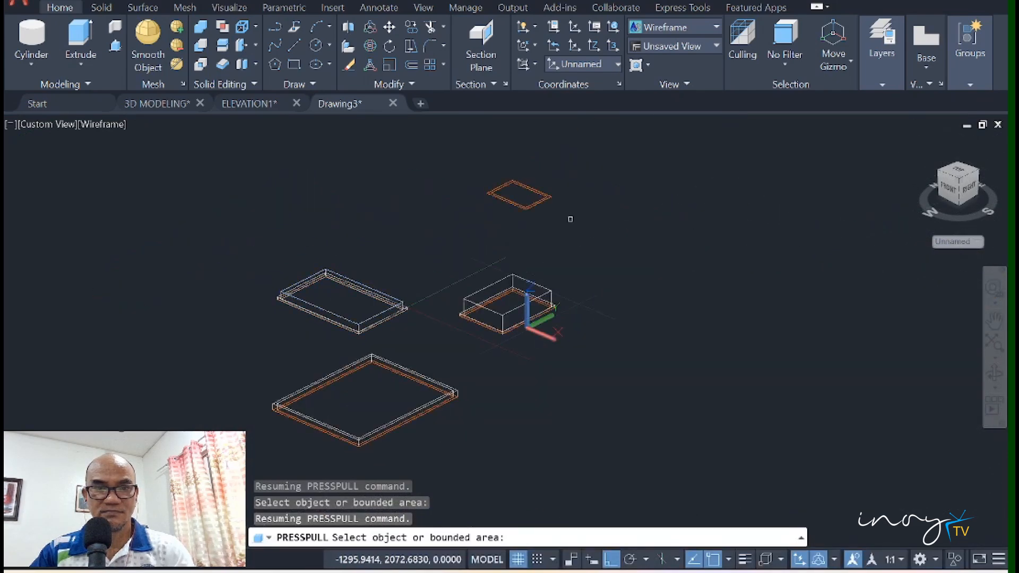
scroll(351, 294, up, 4)
middle_drag(560, 127, 501, 418)
scroll(504, 415, up, 4)
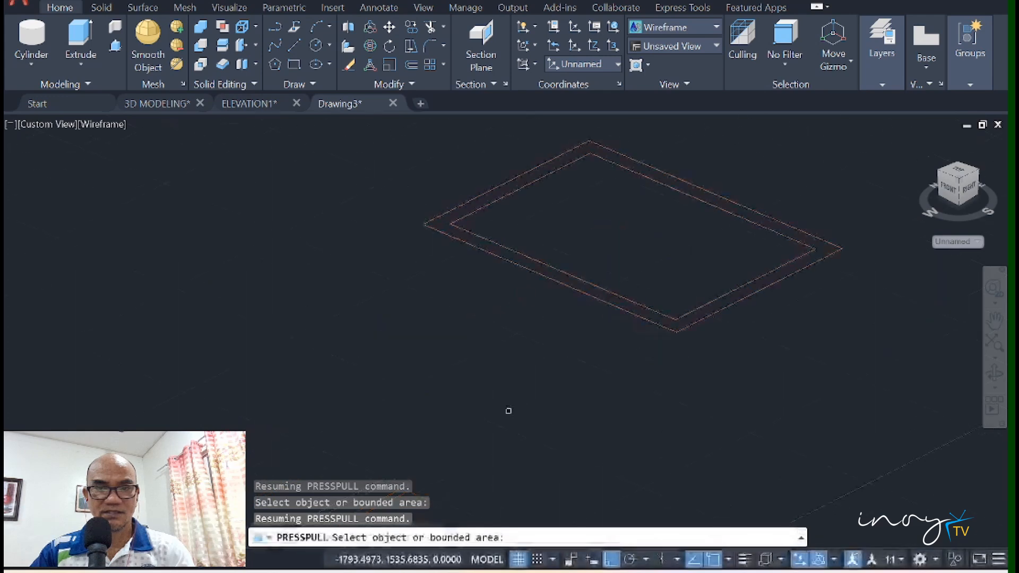
click(651, 320)
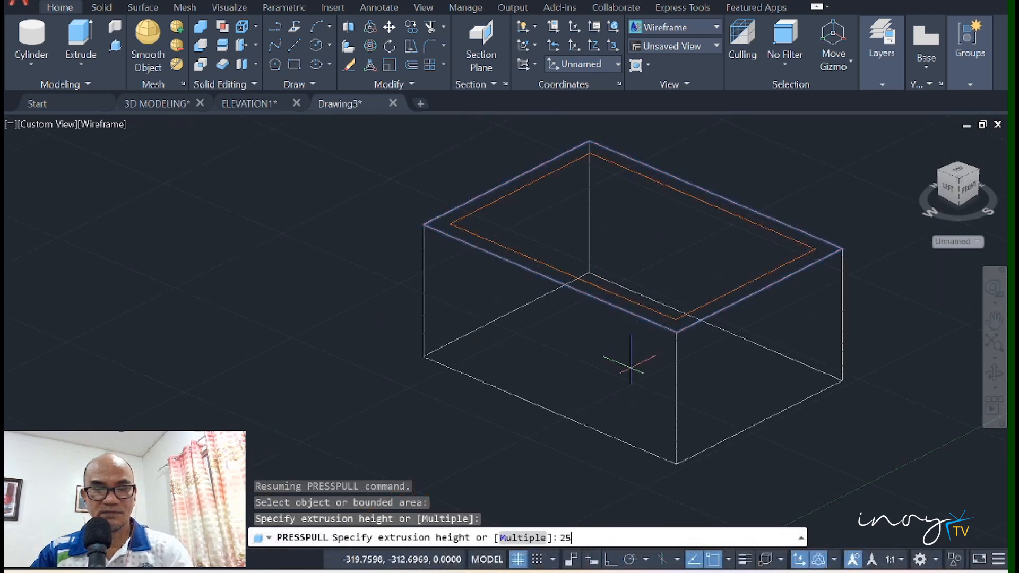
key(Return)
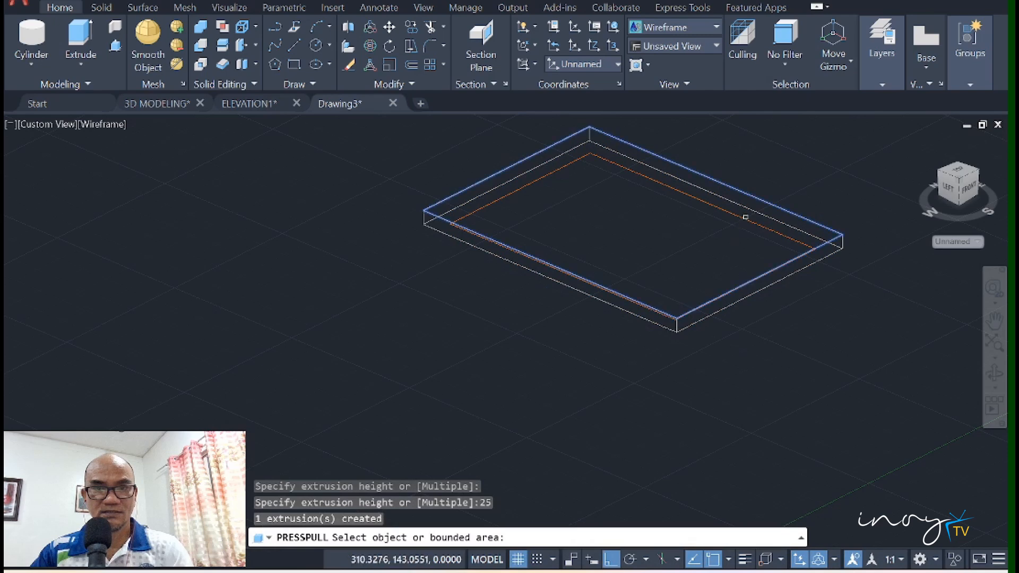
Step: Press-pull the inner outline of the small window's right sash upward past its outer solid and end the command
click(747, 218)
click(786, 148)
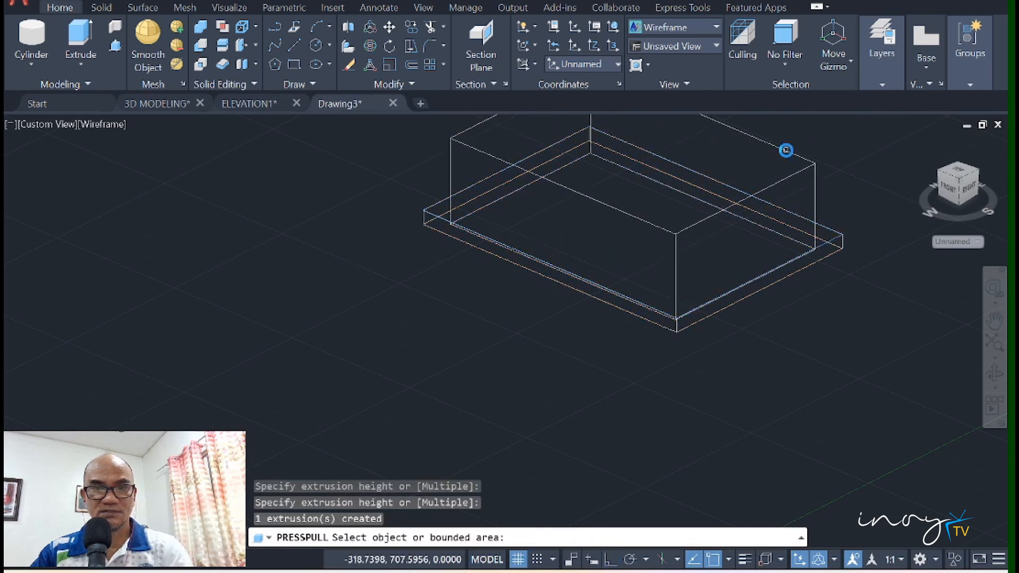
key(Return)
Step: Try to press-pull the top face of the small window frame's outer solid to make it taller
scroll(713, 318, down, 6)
middle_drag(712, 512, 716, 425)
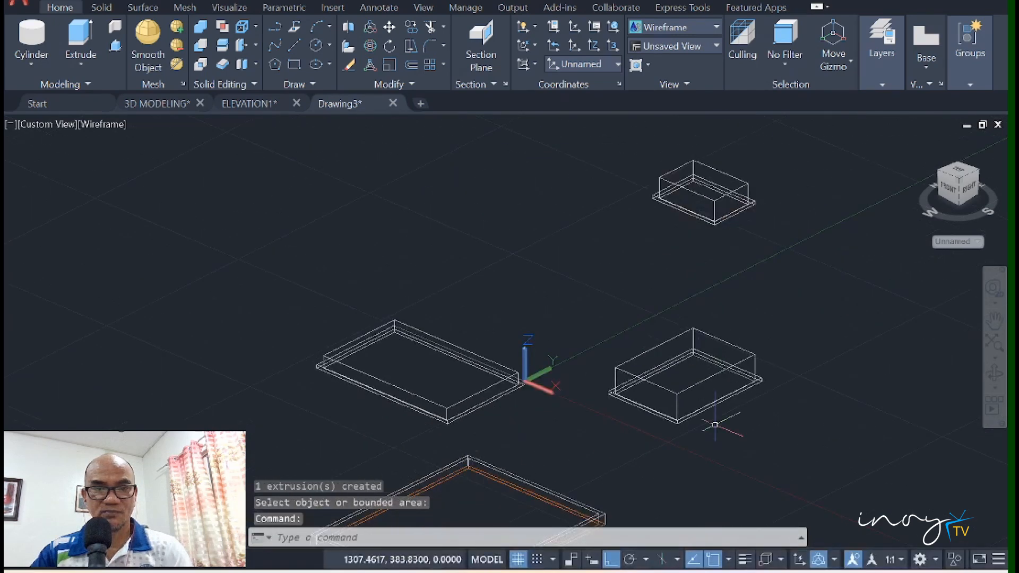
scroll(711, 438, up, 4)
scroll(573, 378, up, 2)
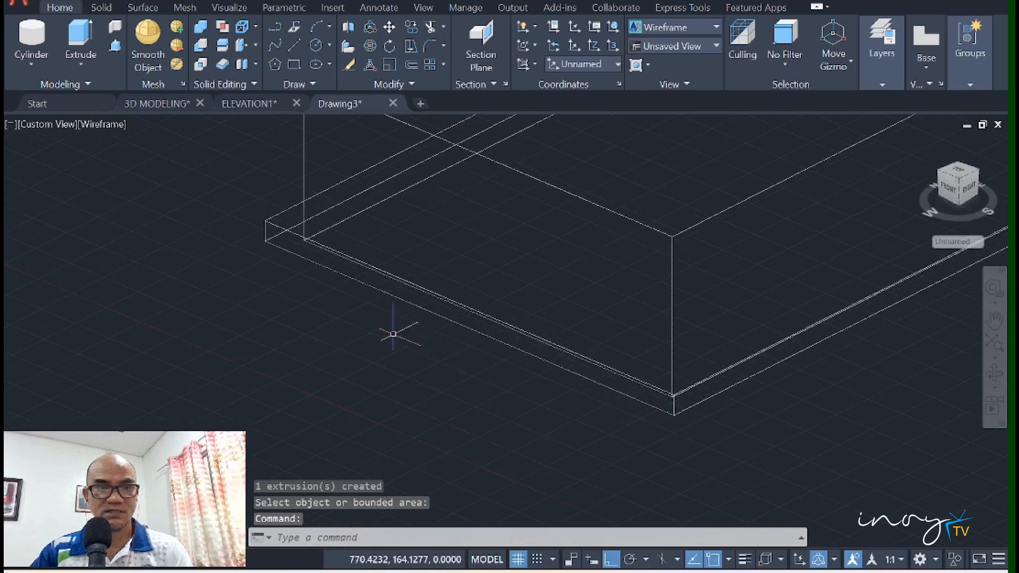
scroll(390, 345, up, 2)
scroll(409, 351, up, 3)
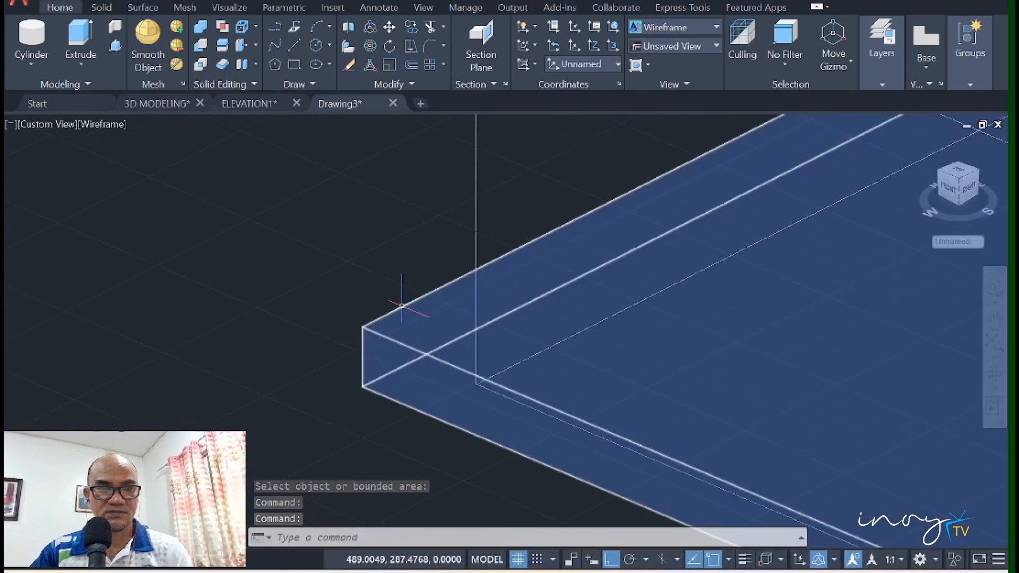
click(402, 306)
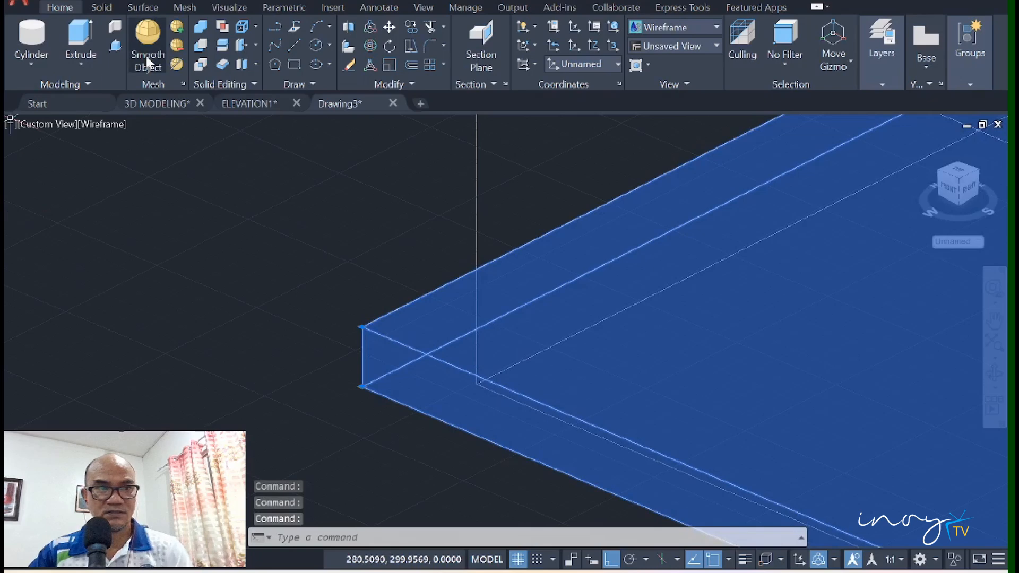
click(114, 47)
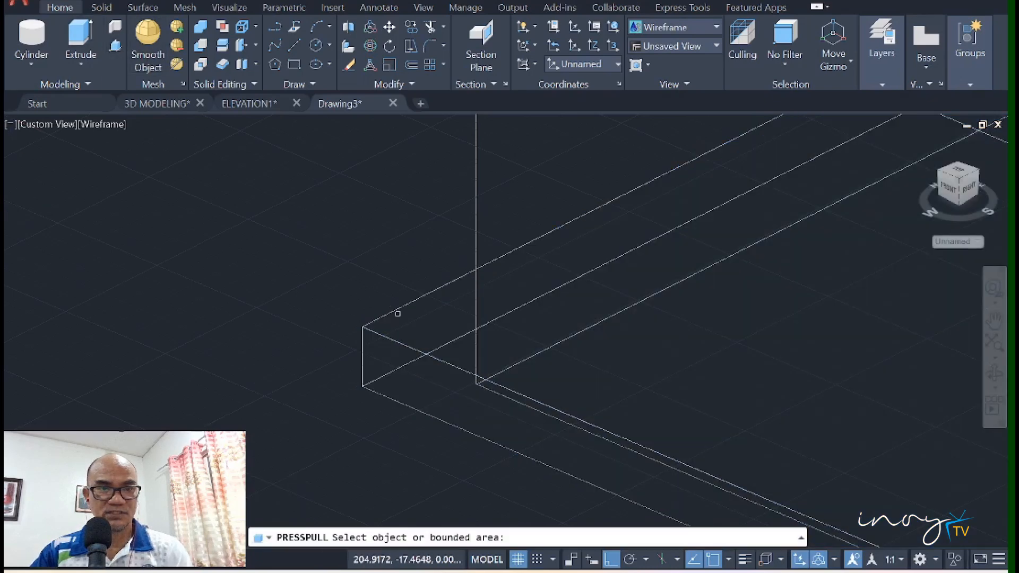
click(413, 319)
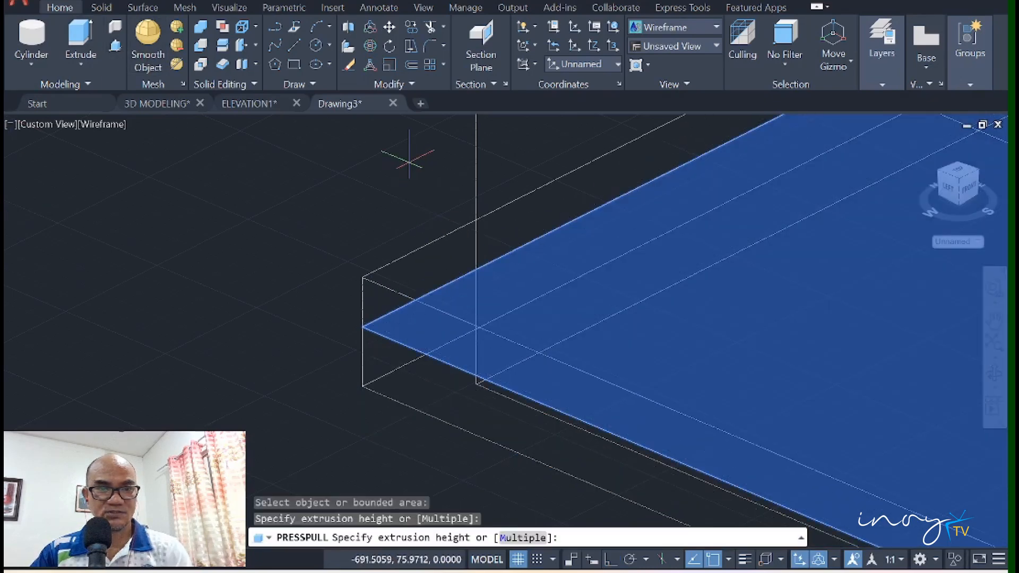
key(Escape)
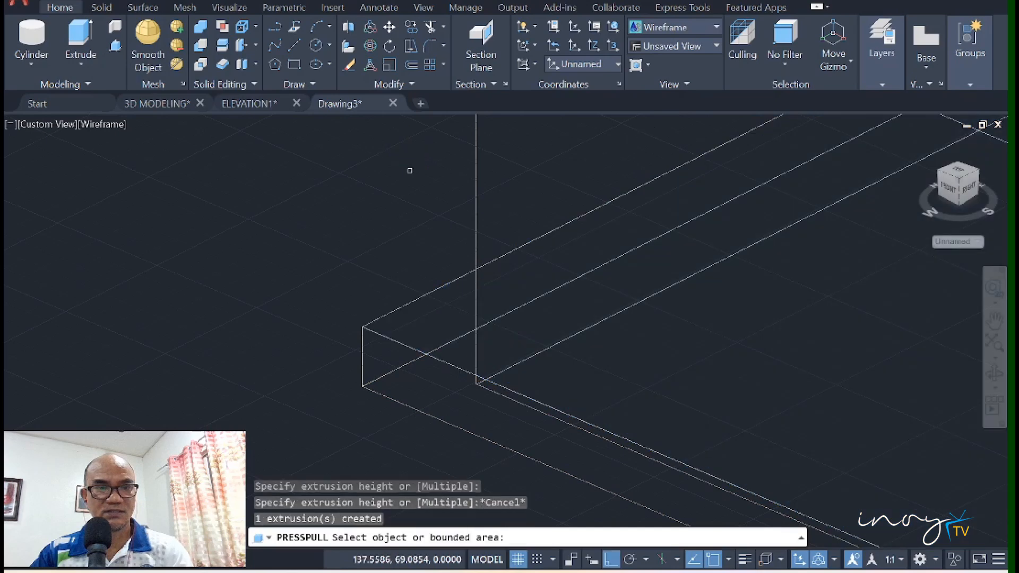
click(367, 329)
click(369, 328)
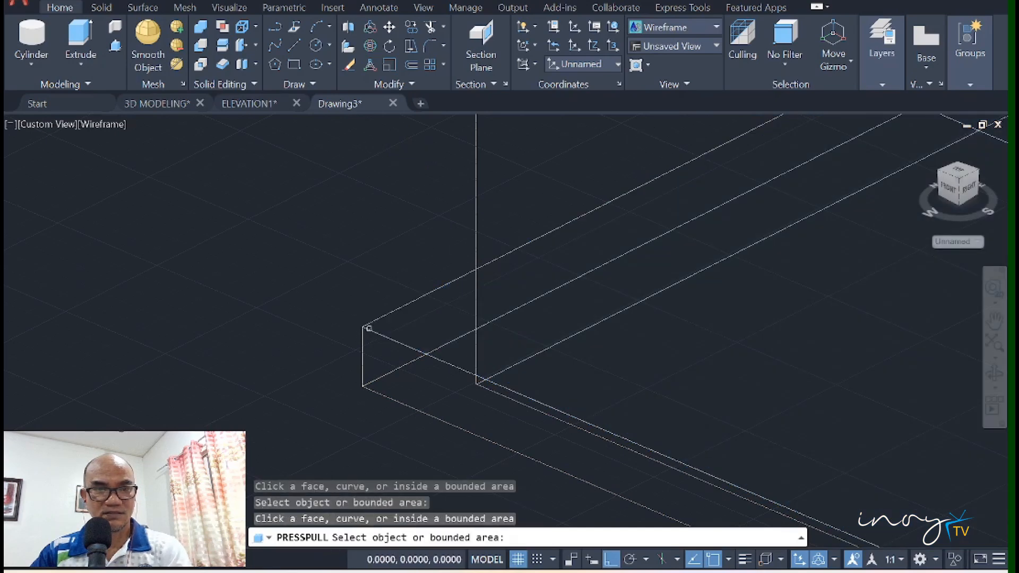
Step: Delete the outer solid of the small window's frame, keeping its outline
click(405, 321)
click(355, 272)
key(Delete)
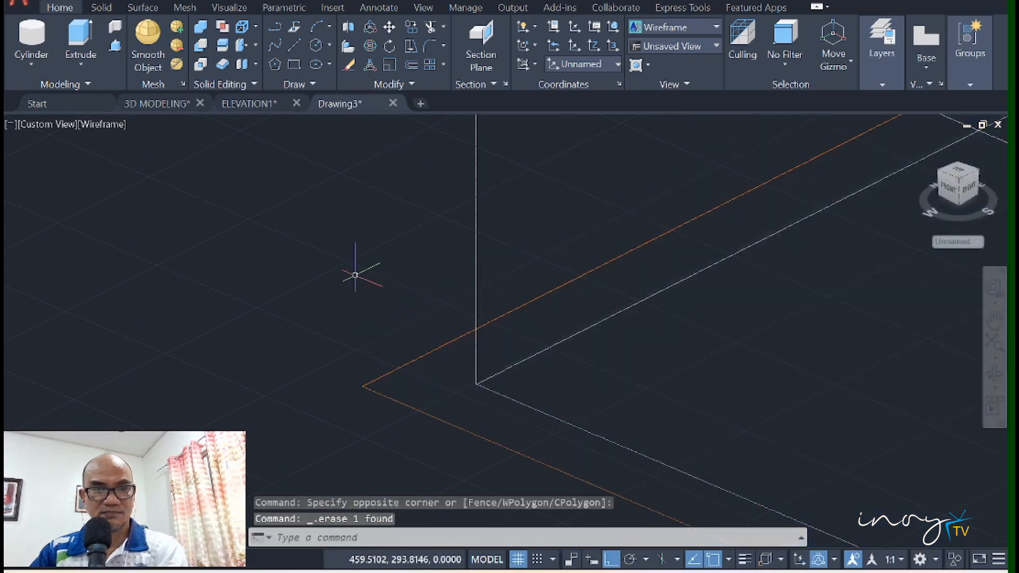
Step: Press-pull the outer outline of the small window's frame to a height of 75
click(115, 45)
click(409, 406)
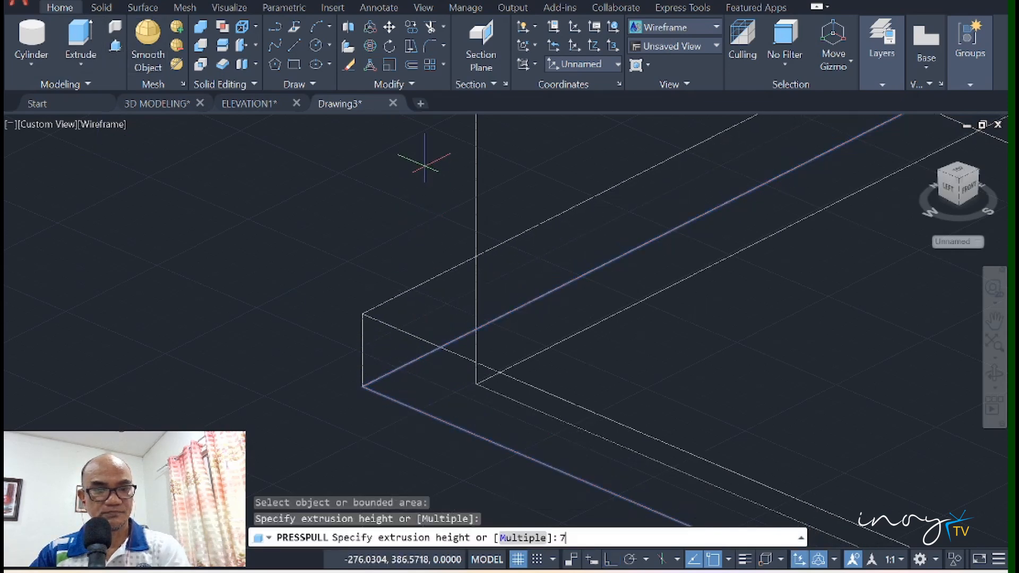
text(75)
key(Return)
Step: Subtract the inner opening solid from the outer solid of the large window's sash
scroll(444, 219, down, 5)
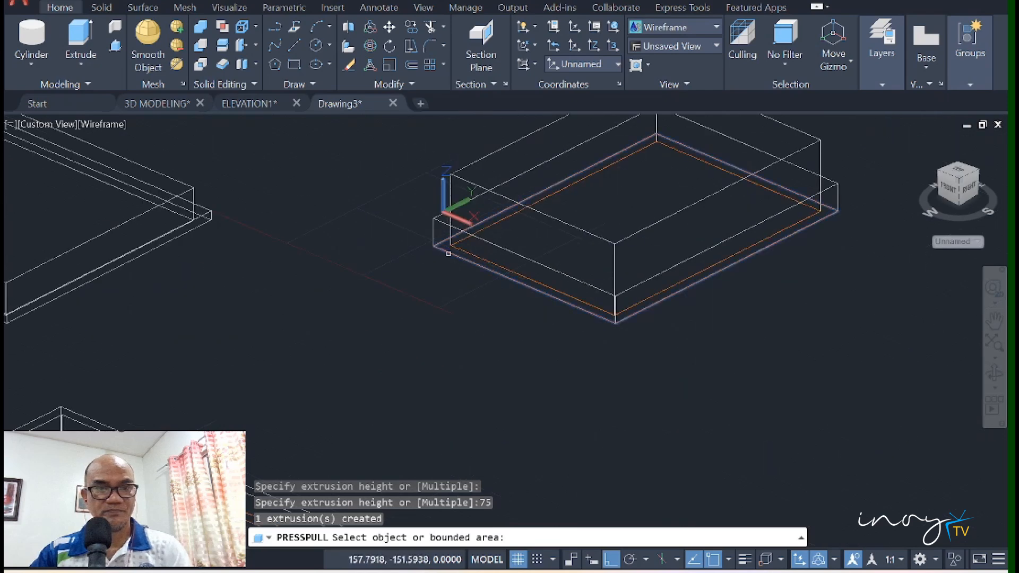
middle_drag(375, 280, 531, 332)
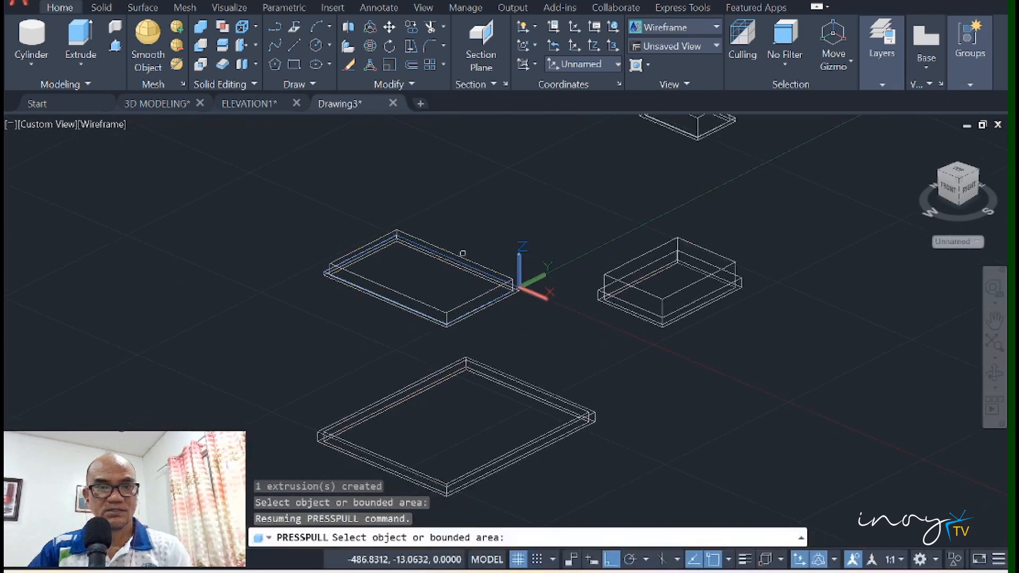
scroll(466, 250, up, 3)
middle_drag(556, 239, 498, 225)
scroll(455, 235, up, 3)
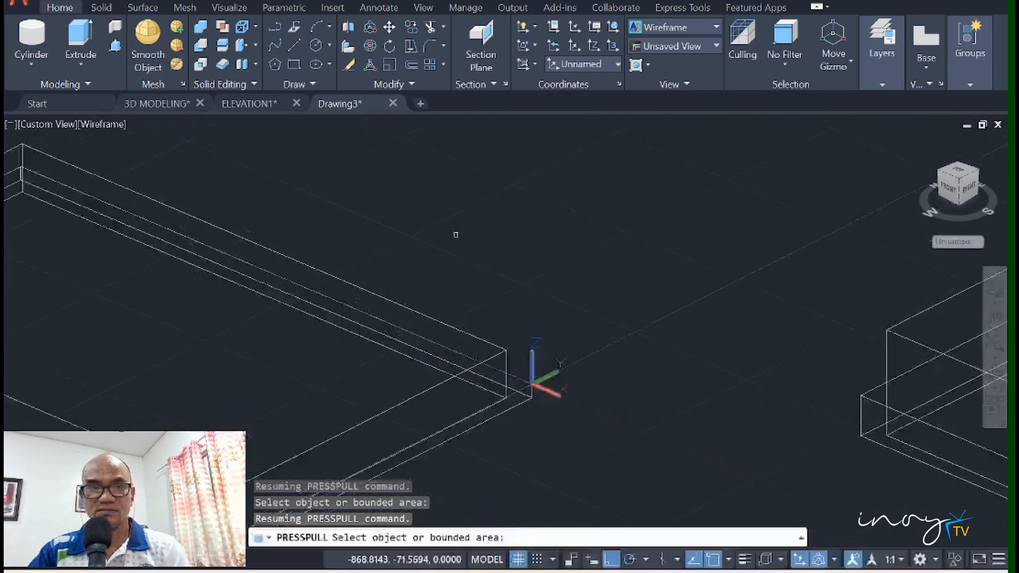
click(202, 46)
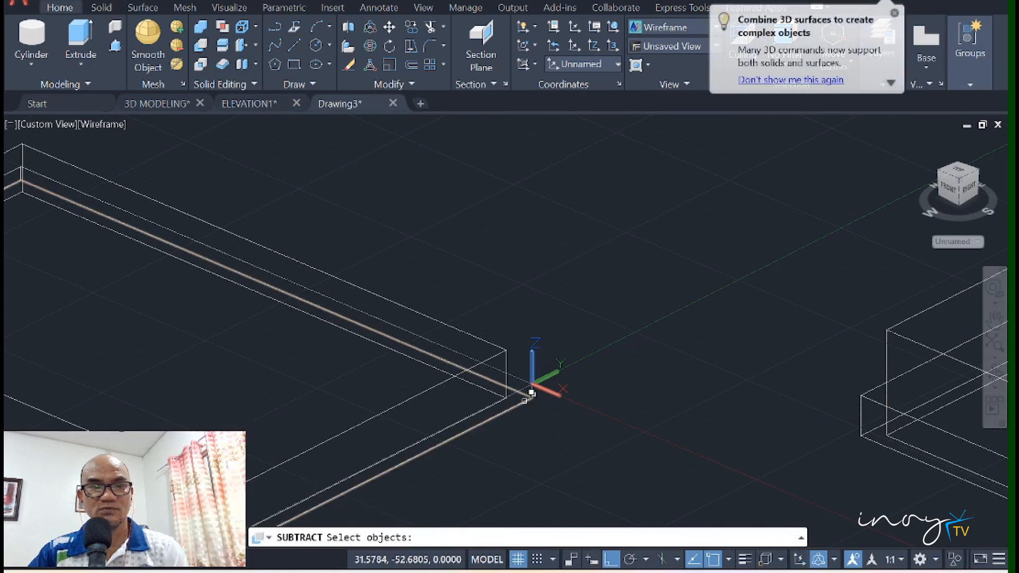
click(526, 392)
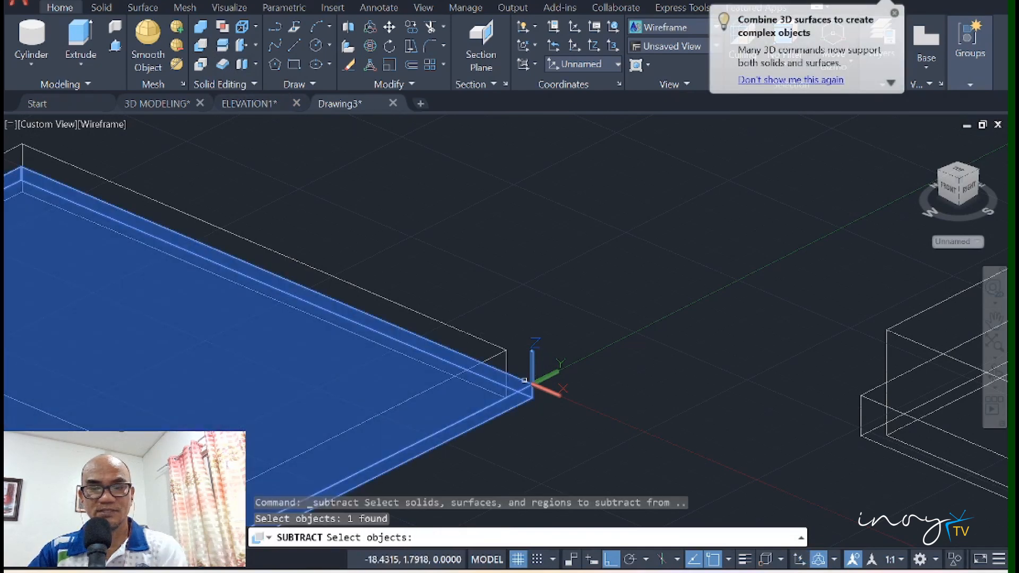
key(Return)
click(502, 348)
key(Return)
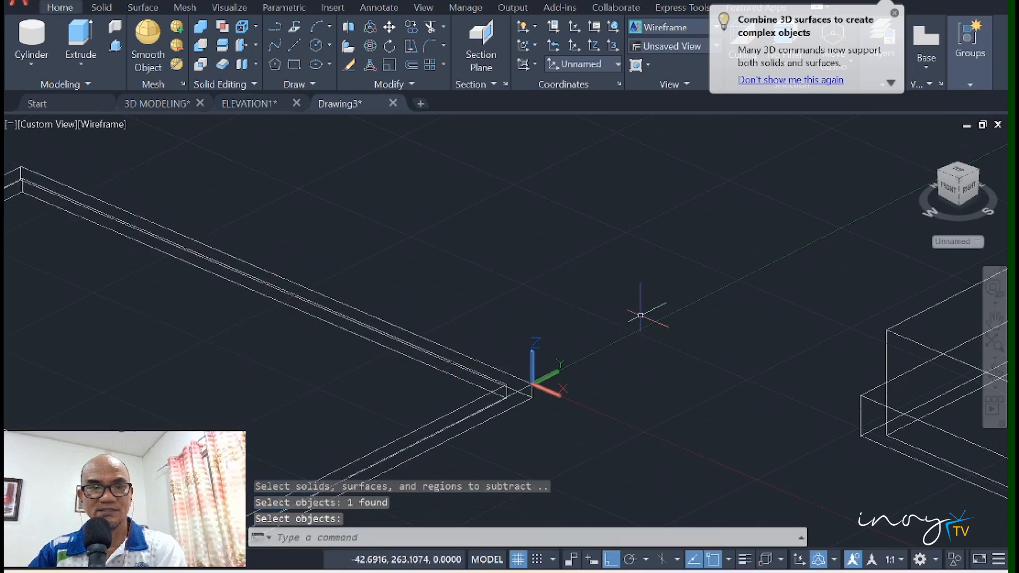
Step: Subtract the inner opening solid from the outer solid of the small window's frame
middle_drag(641, 316, 7, 324)
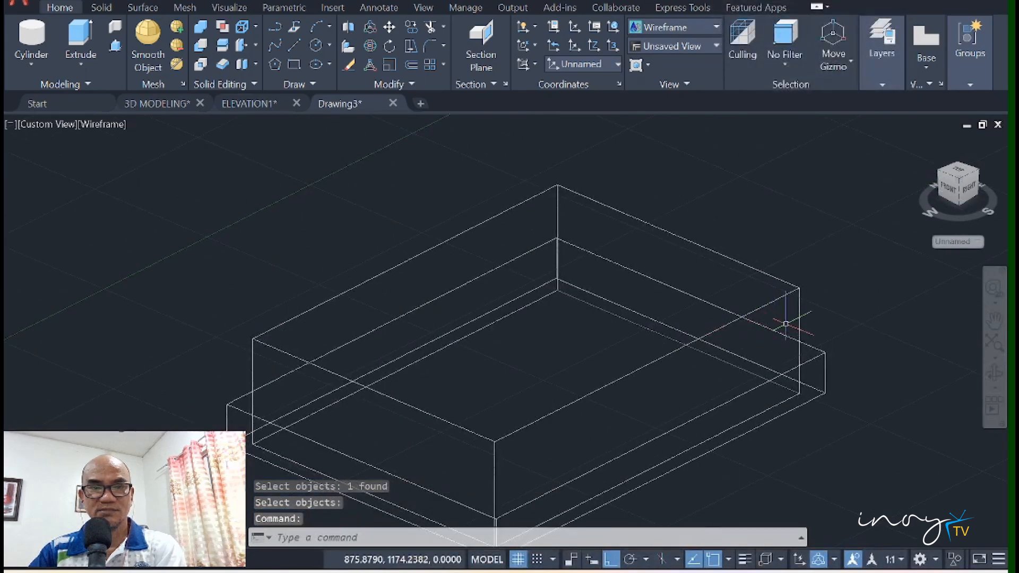
key(Return)
click(820, 344)
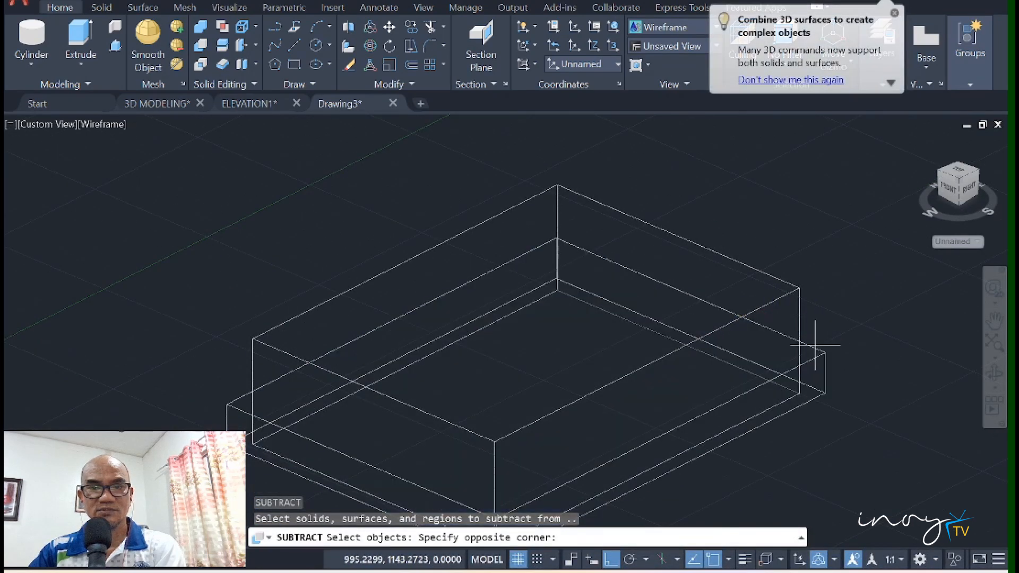
click(815, 351)
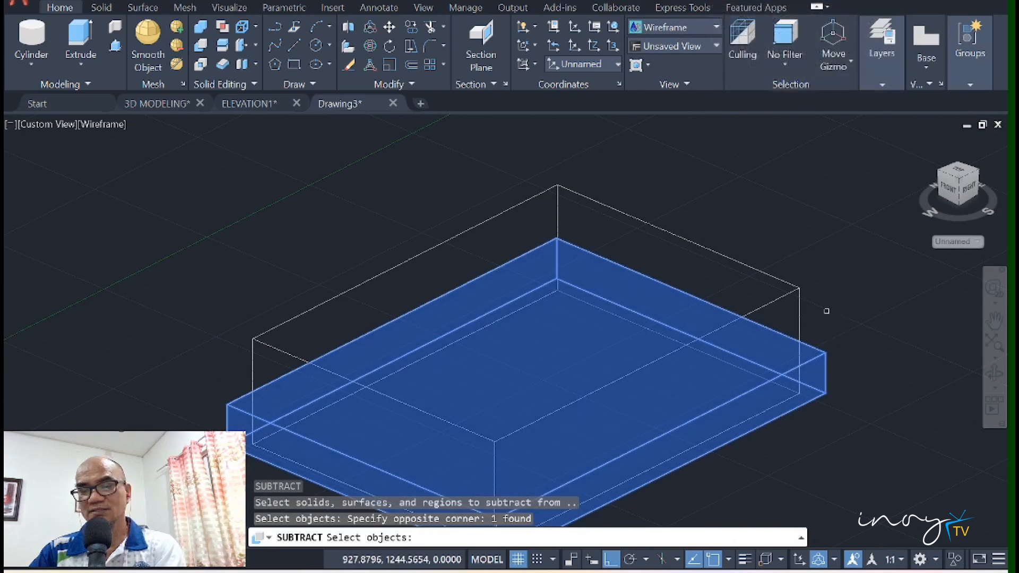
key(Return)
click(799, 307)
key(Return)
Step: Subtract the inner opening solid from the outer solid of the small window's sash
scroll(831, 303, down, 4)
middle_drag(831, 303, 655, 443)
scroll(629, 216, up, 5)
middle_drag(663, 190, 622, 311)
scroll(613, 313, up, 4)
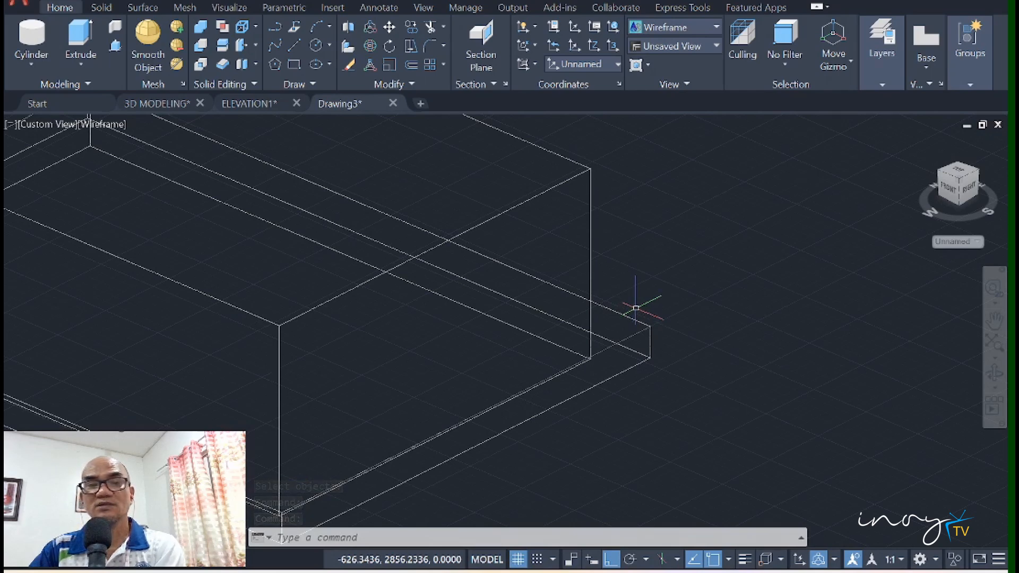
text(su)
key(Return)
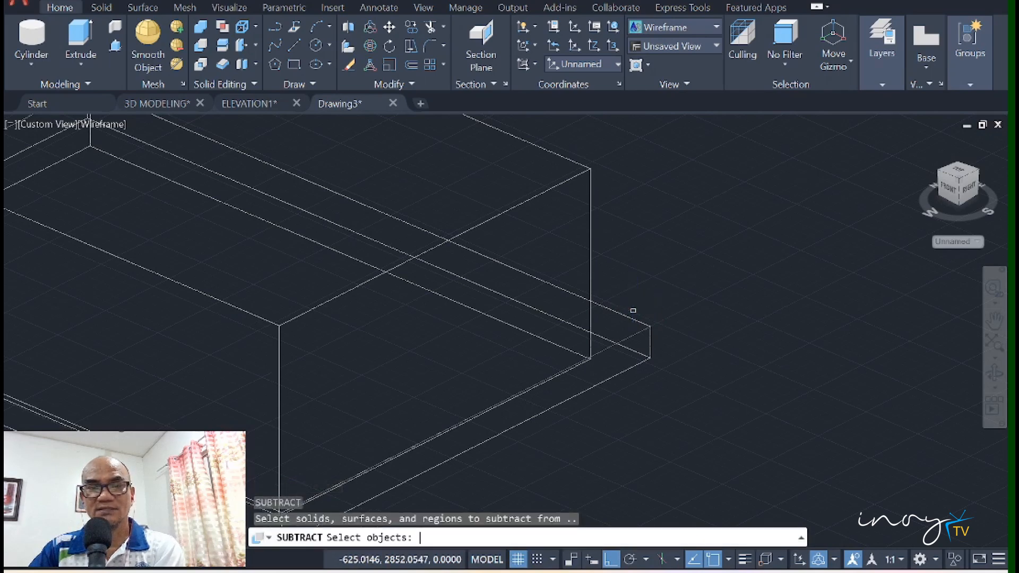
click(633, 319)
key(Return)
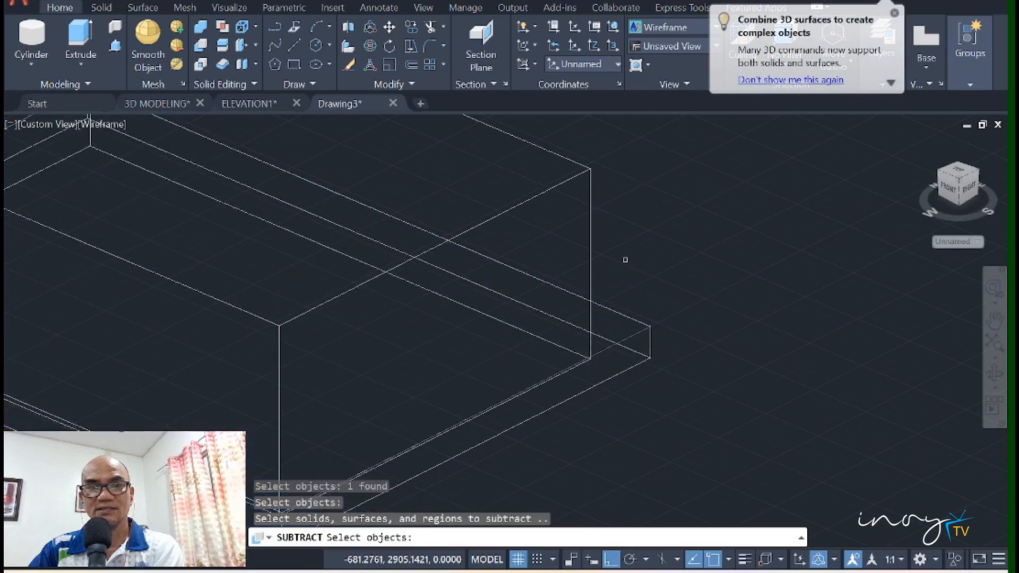
click(588, 232)
key(Return)
Step: Turn off the BALUSTER layer to leave only the orange window outlines displayed
scroll(568, 313, down, 4)
middle_drag(473, 320, 631, 142)
middle_drag(372, 441, 495, 313)
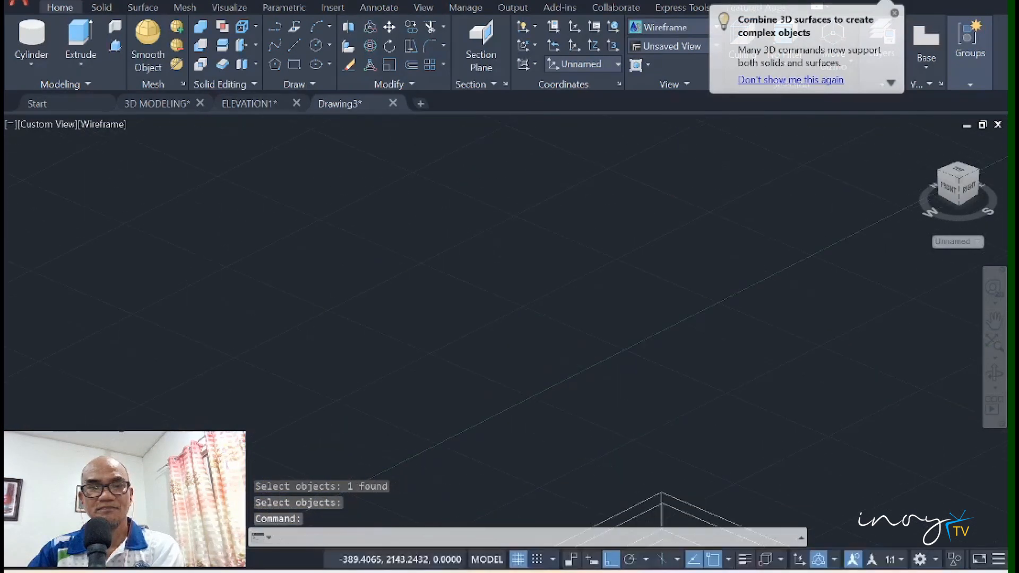
scroll(516, 331, down, 5)
middle_drag(465, 413, 515, 309)
scroll(515, 308, down, 3)
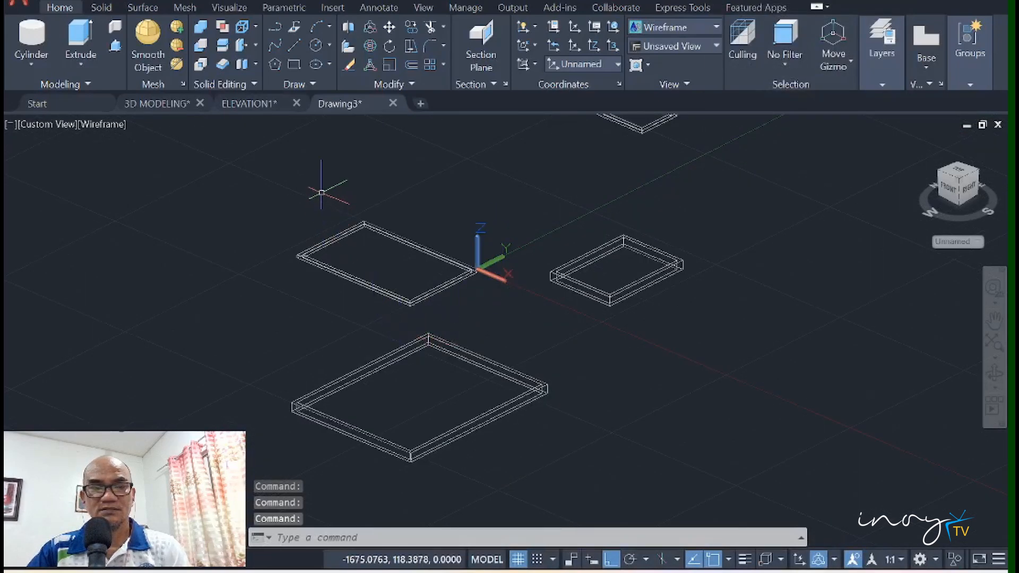
scroll(387, 260, up, 2)
scroll(364, 234, down, 5)
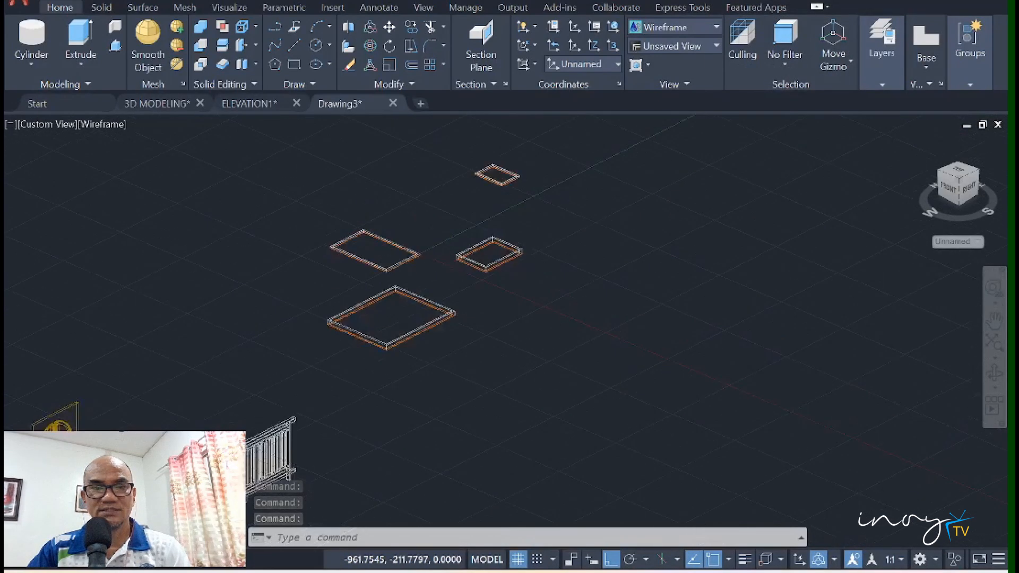
scroll(364, 234, up, 6)
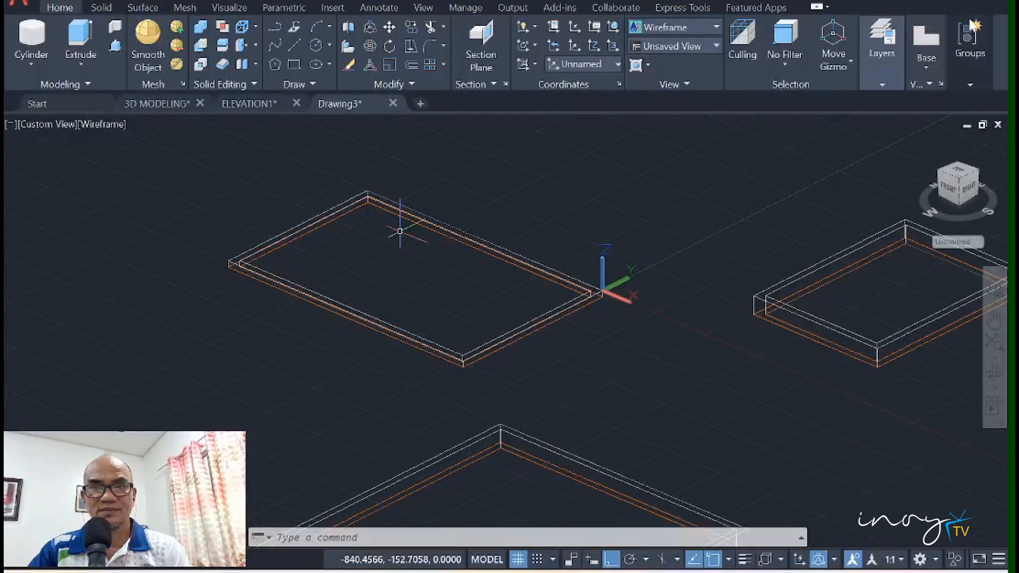
mouse_move(900, 59)
click(964, 100)
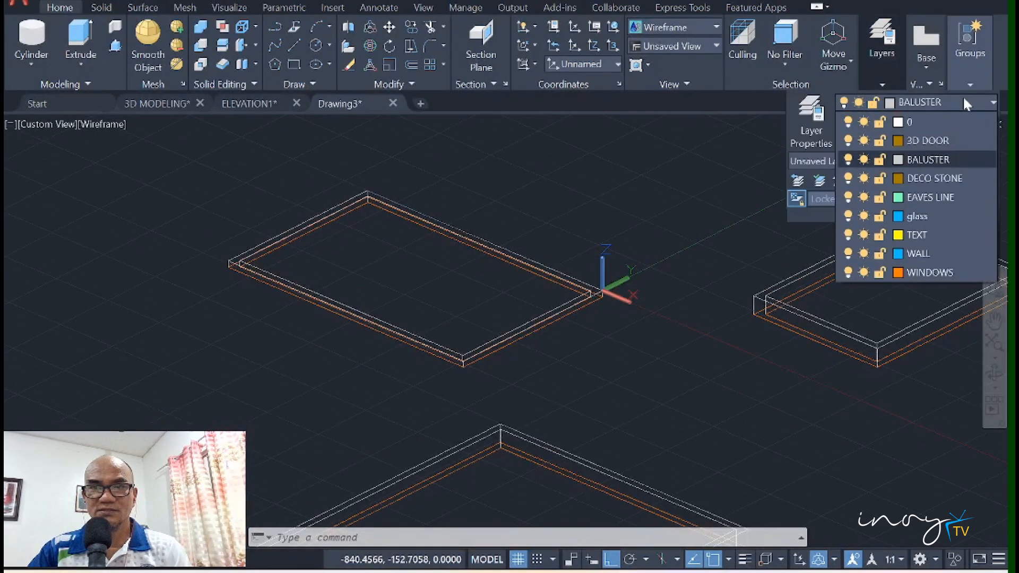
click(848, 161)
click(431, 250)
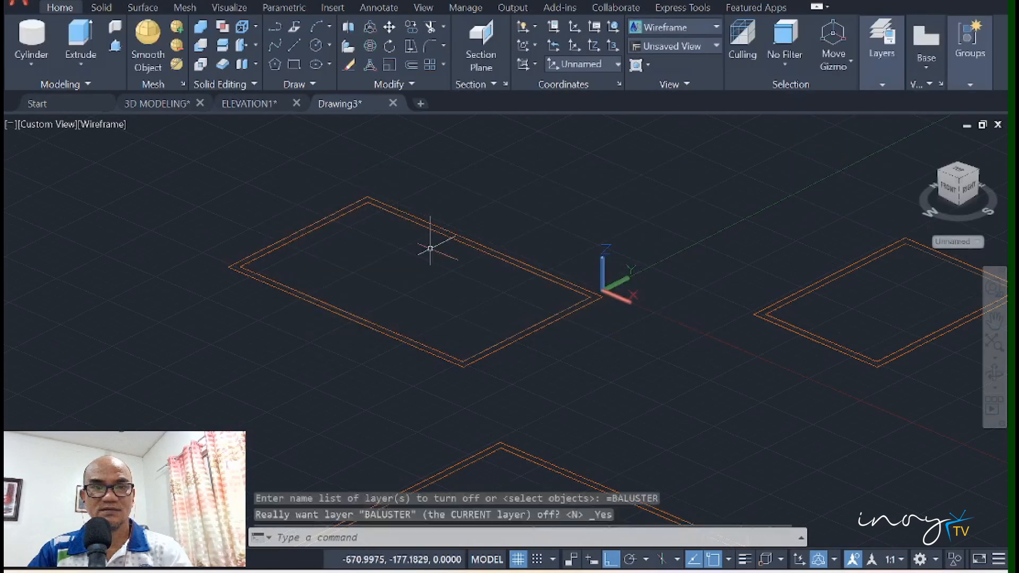
Step: Delete all the orange 2D outlines of the window frames and sashes
click(682, 383)
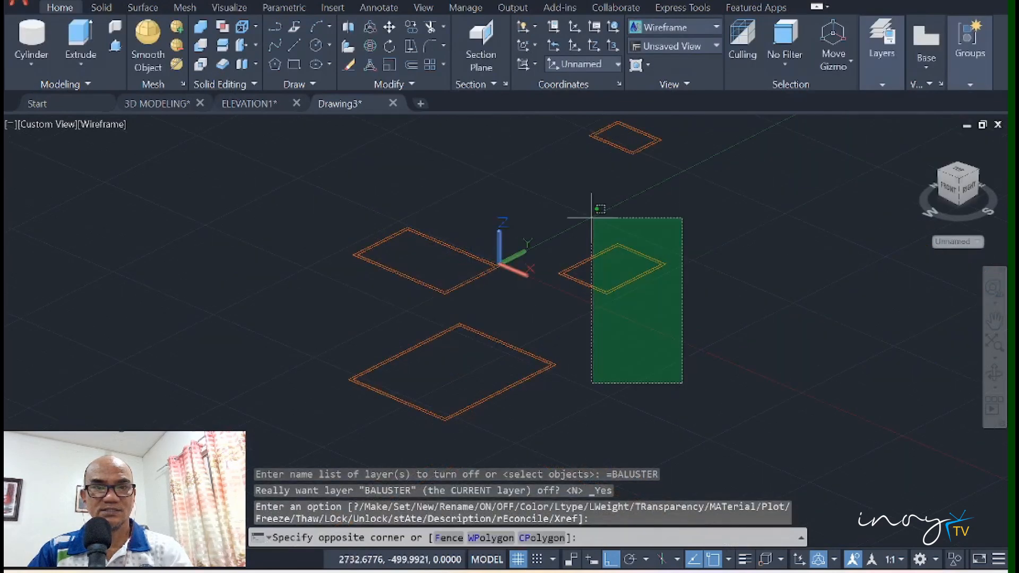
click(431, 158)
key(Delete)
click(666, 176)
click(573, 116)
key(Delete)
Step: Turn the BALUSTER layer back on to display the frame and sash solids
click(885, 82)
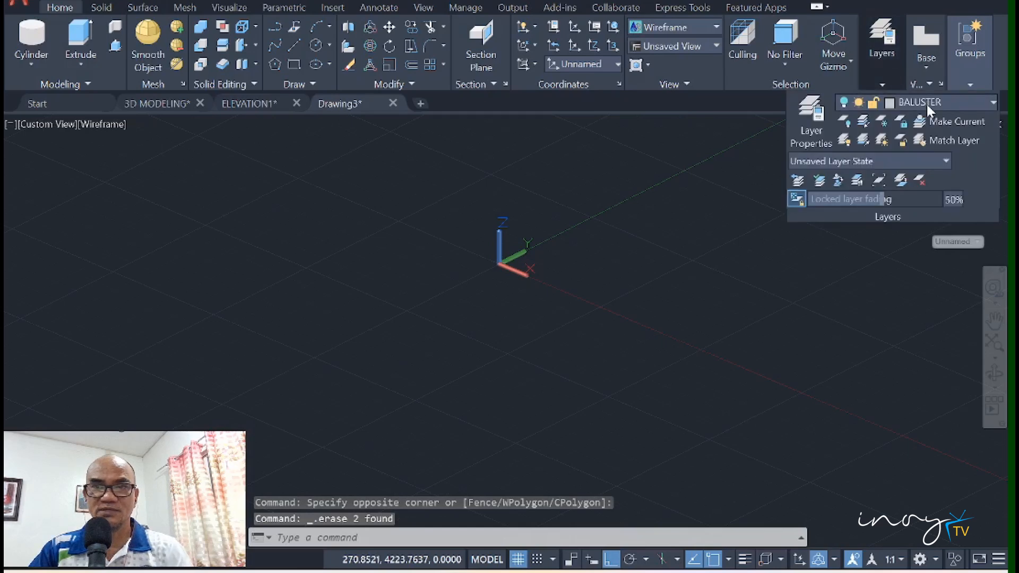
click(926, 103)
click(848, 160)
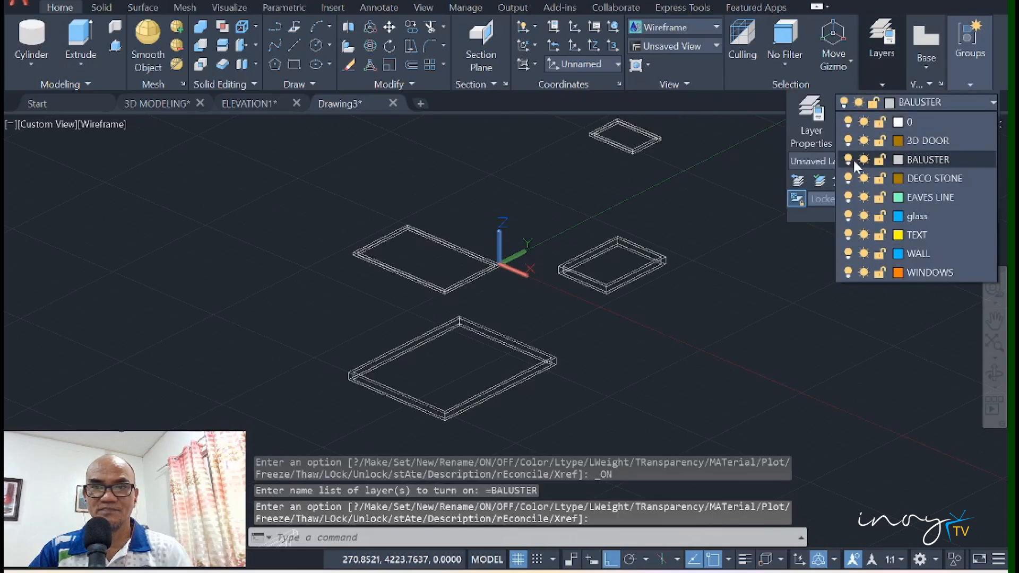
click(881, 59)
key(Escape)
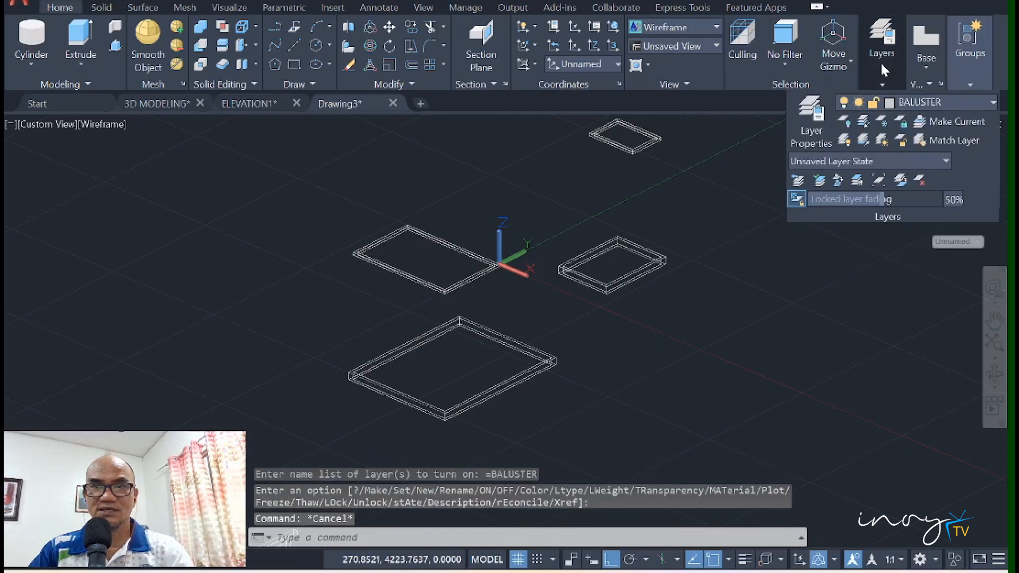
Step: Create a new layer named 3D WINDOW and set its color to white
click(819, 113)
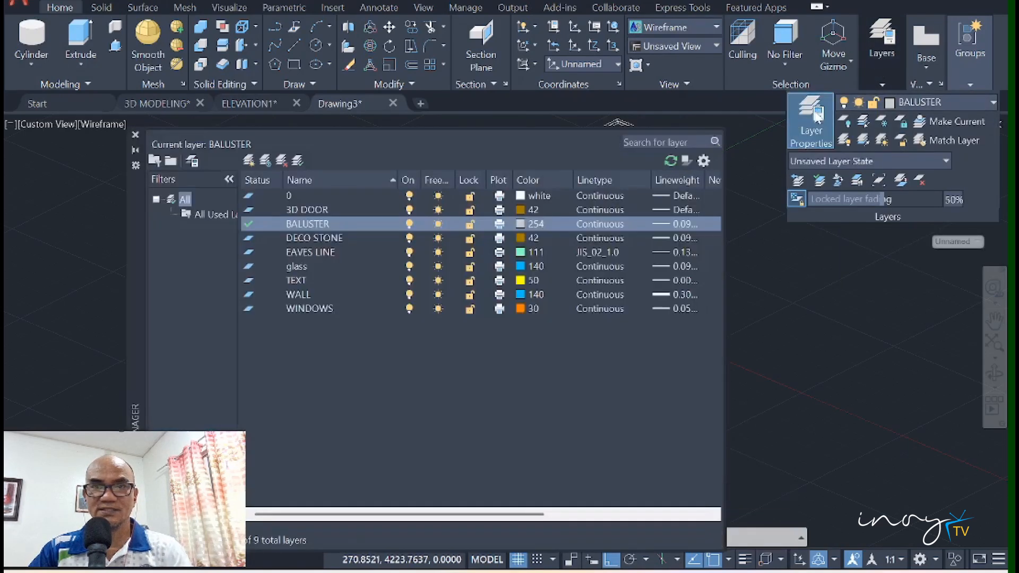
click(248, 160)
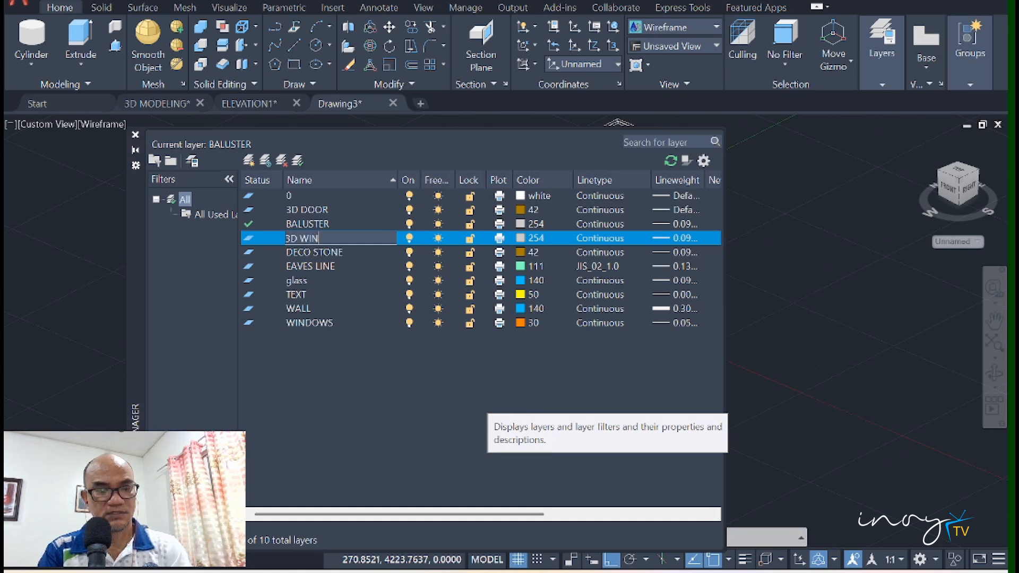
click(536, 240)
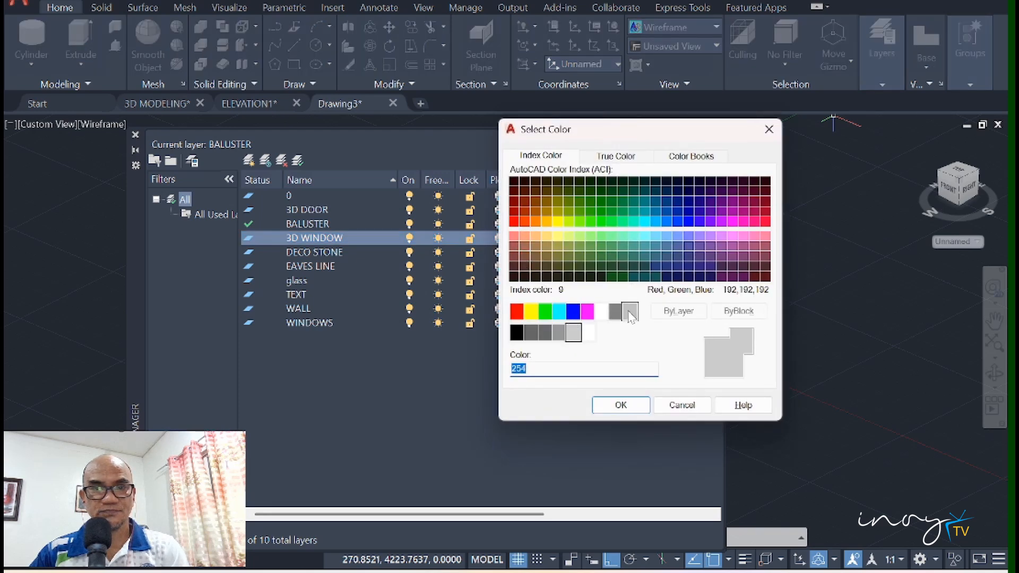
click(601, 312)
click(607, 408)
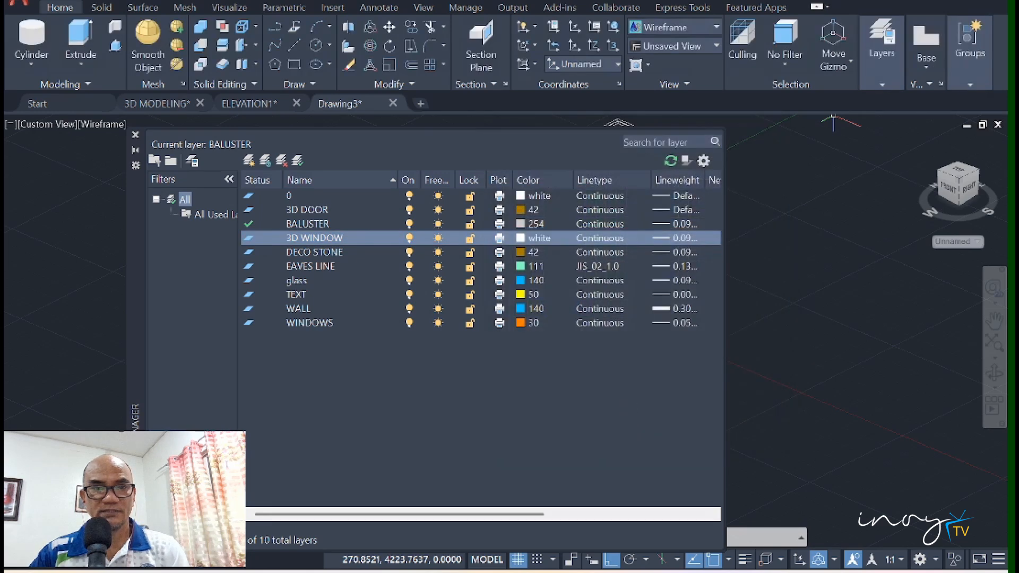
click(135, 134)
Step: Move all four frame and sash solids to the 3D WINDOW layer and clear the selection
click(784, 422)
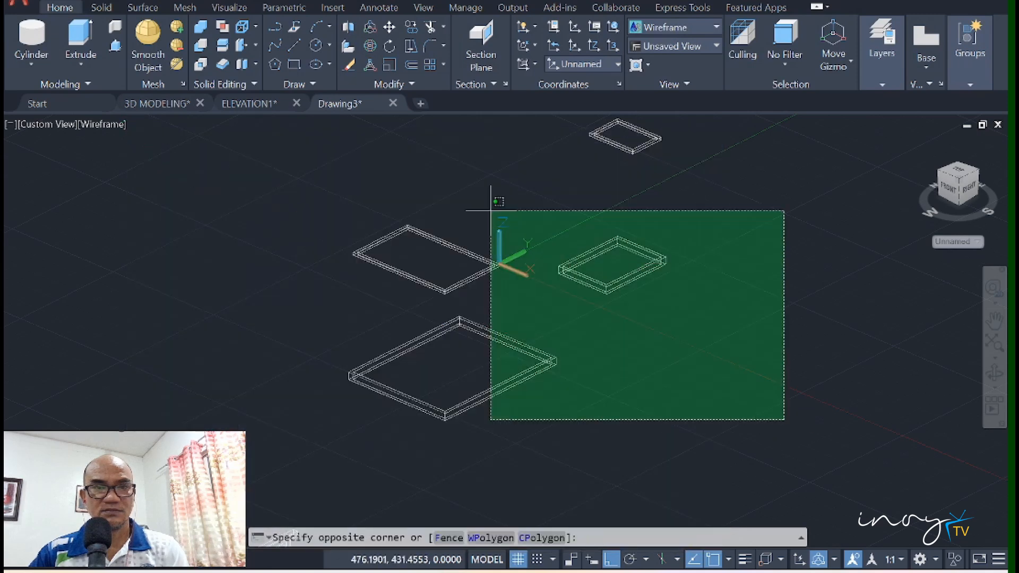
click(381, 144)
click(897, 66)
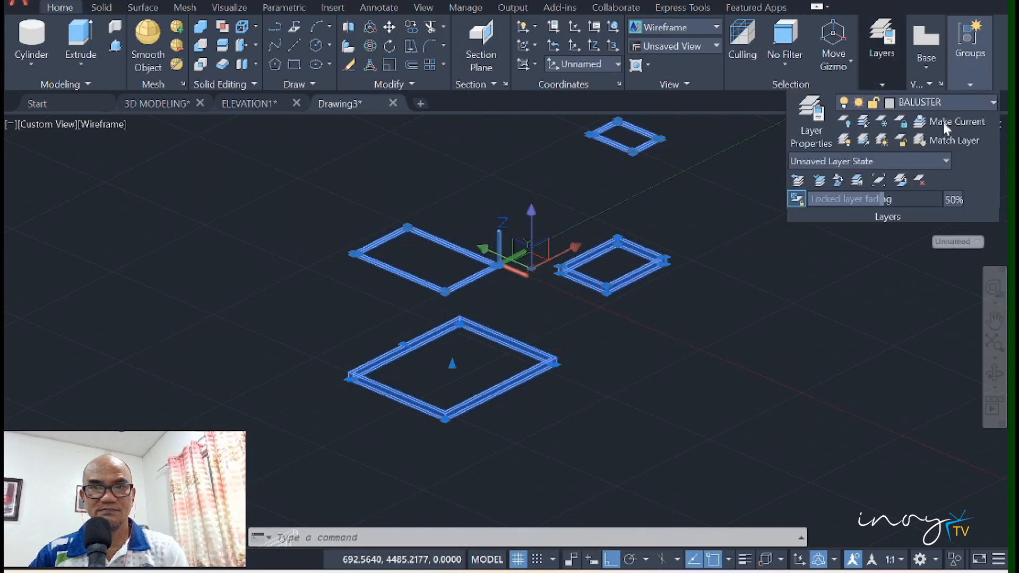
click(957, 101)
click(962, 157)
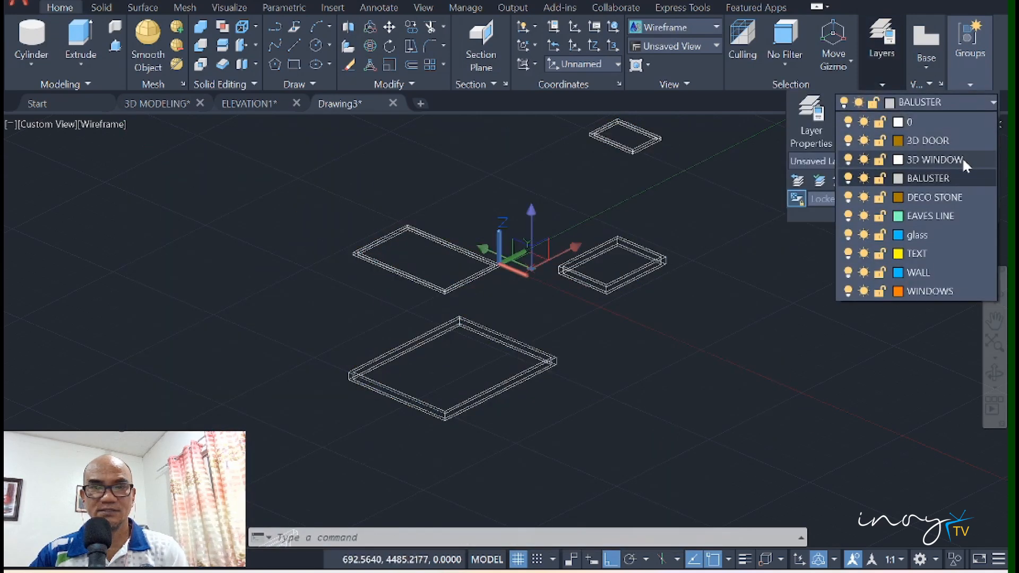
key(Escape)
Step: Rotate all four frame and sash solids together in 3D so that they stand upright
shift+middle_drag(546, 334, 566, 347)
scroll(565, 346, down, 2)
scroll(565, 346, up, 1)
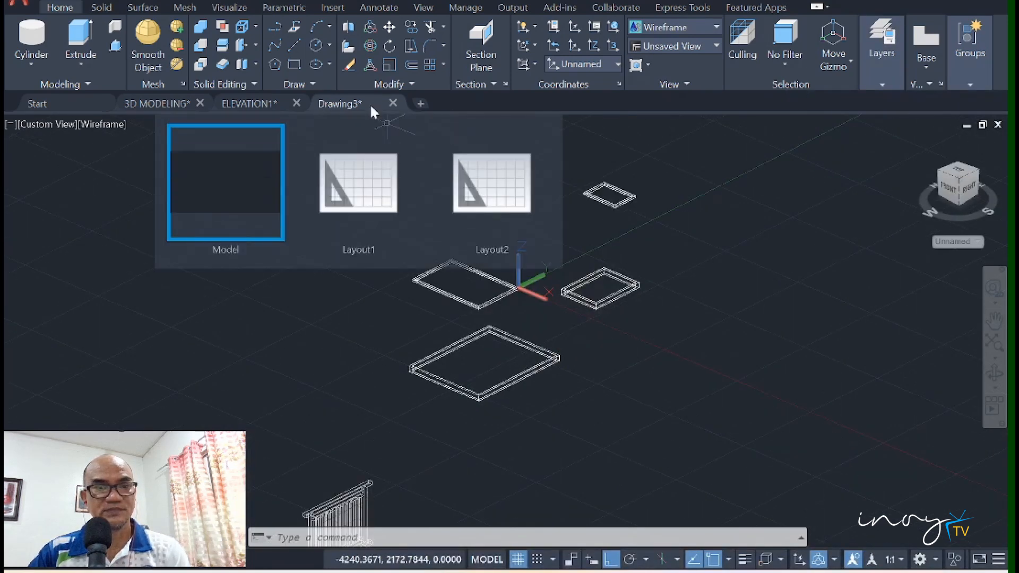
click(370, 47)
click(748, 419)
click(398, 173)
key(Return)
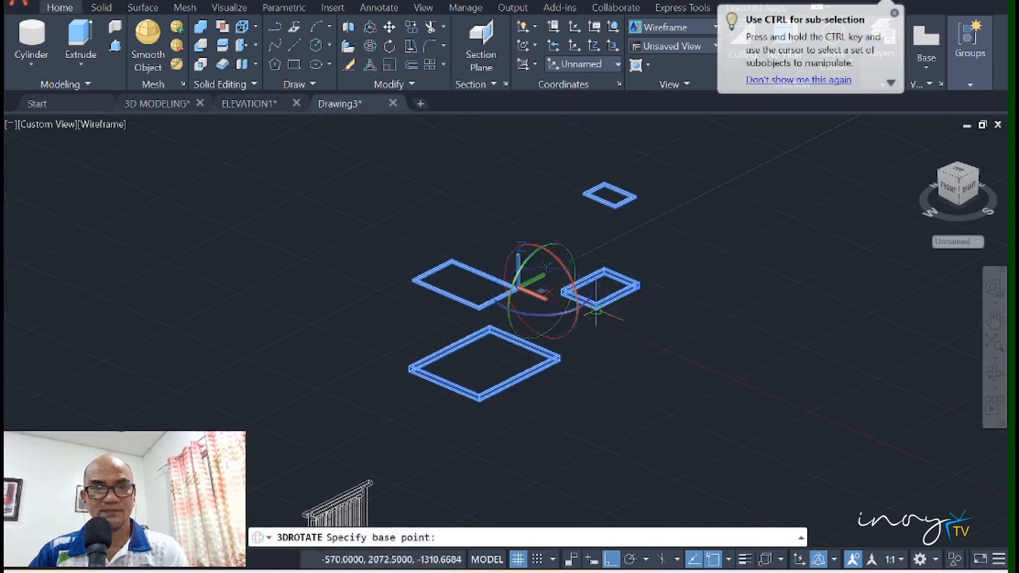
click(578, 287)
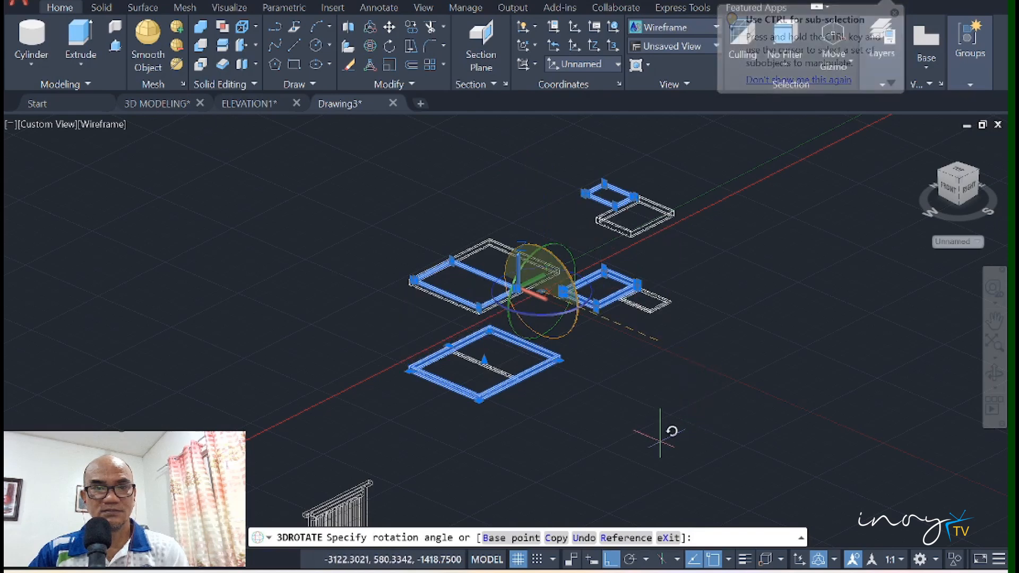
click(548, 474)
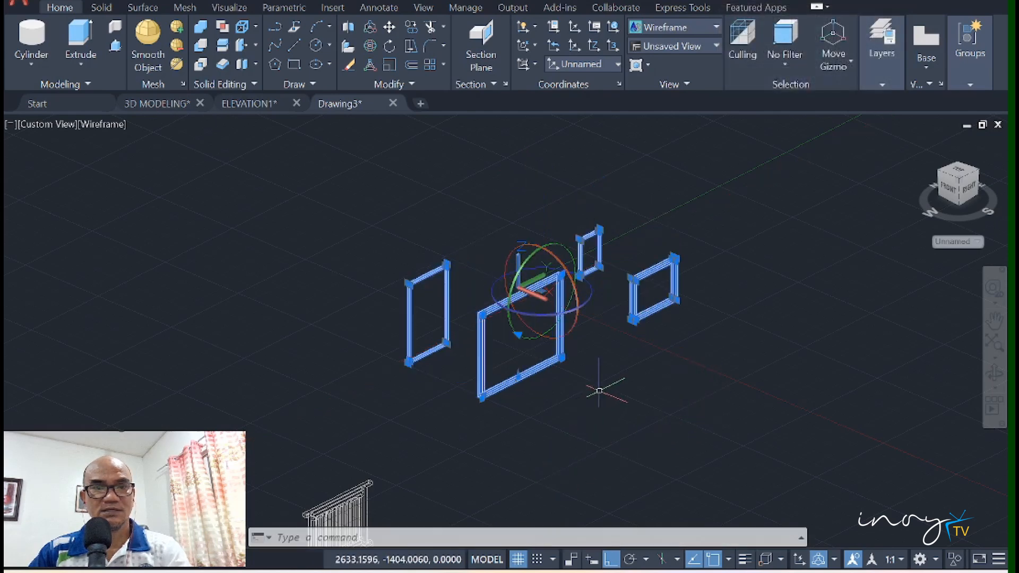
Step: Draw a line along the middle of the large sash's inner bottom face, from the midpoint of one corner edge to the other
scroll(457, 353, up, 8)
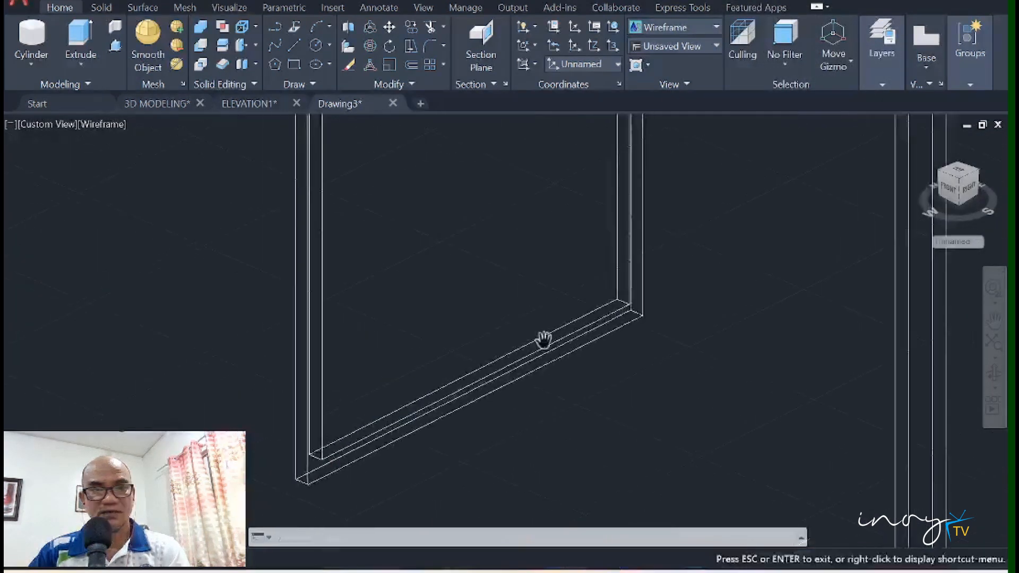
text(l)
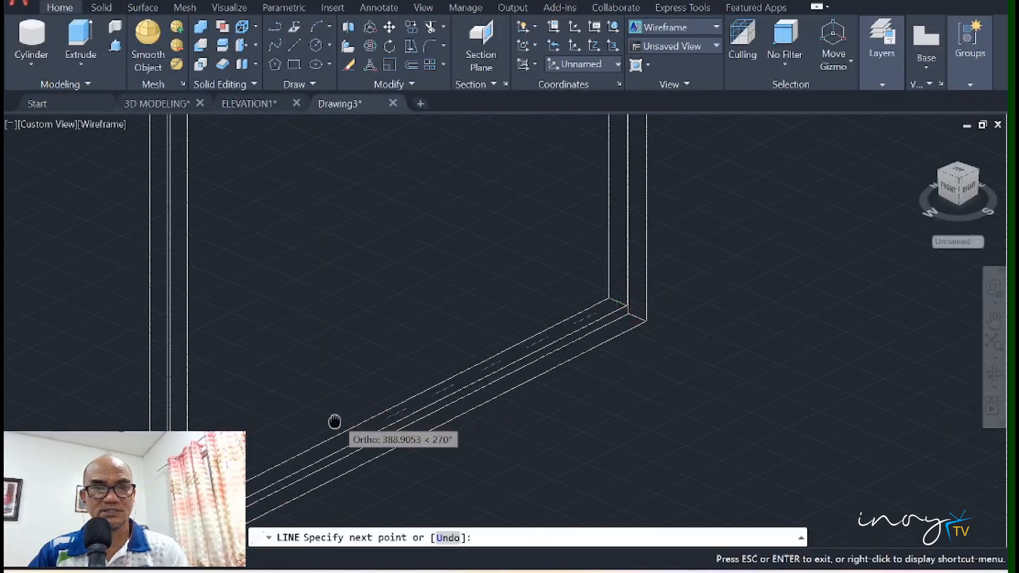
middle_drag(338, 423, 549, 285)
scroll(401, 370, up, 3)
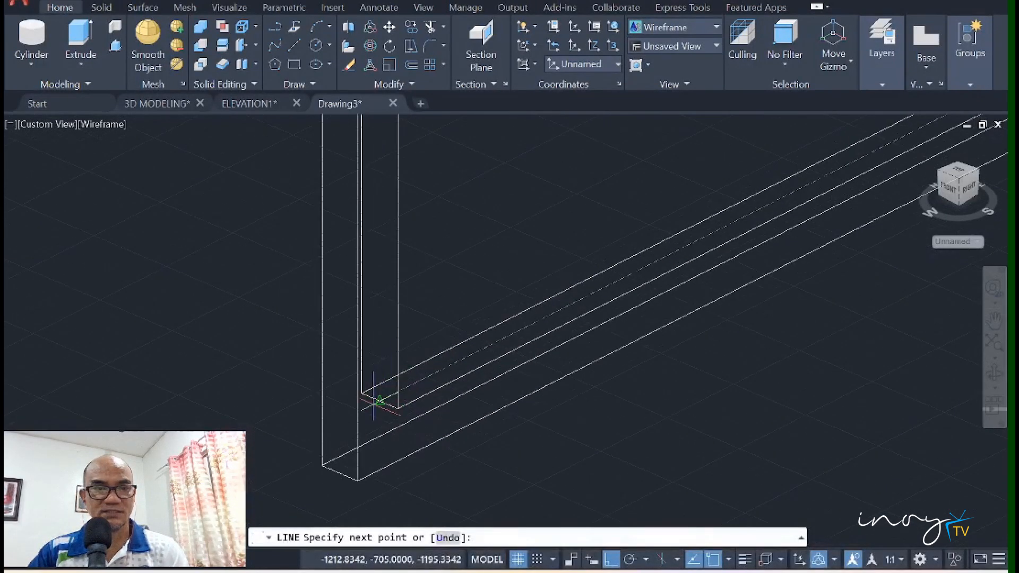
scroll(378, 401, down, 3)
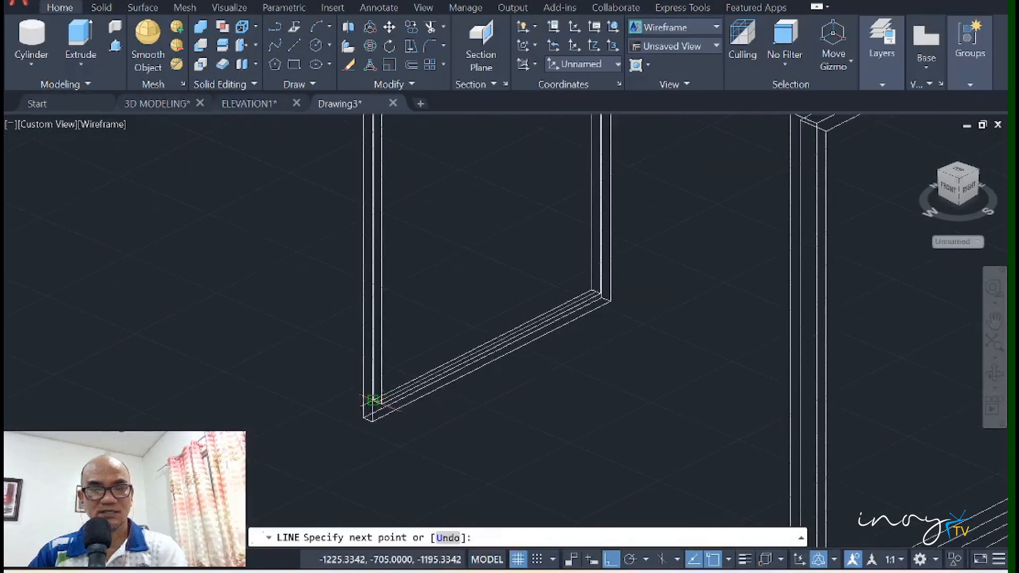
Step: Draw a matching center line along the small sash's inner bottom face, between the midpoints of its corner edges
scroll(374, 400, down, 3)
middle_drag(839, 185, 673, 324)
scroll(664, 317, up, 8)
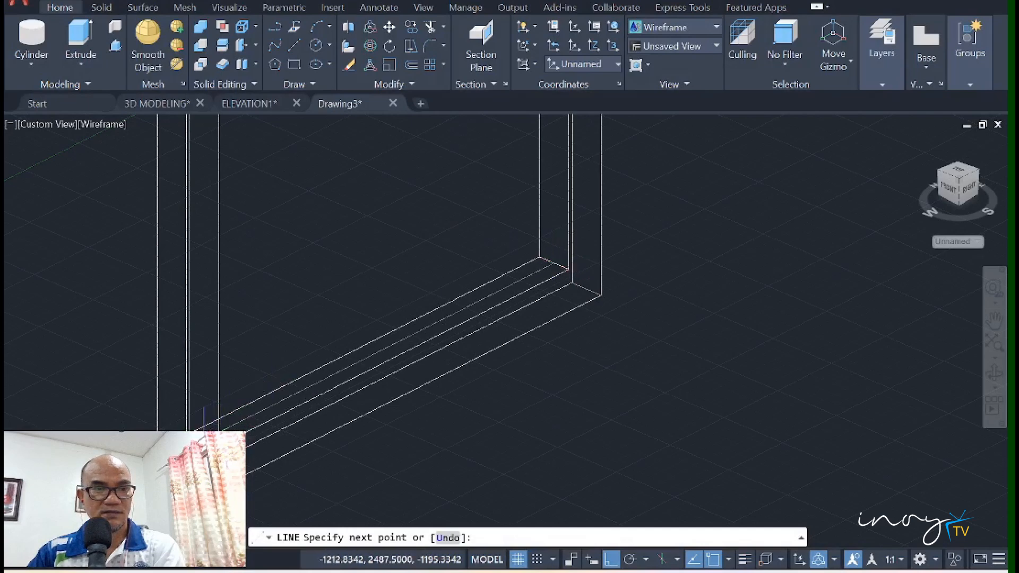
click(203, 440)
key(Return)
key(Return)
scroll(353, 360, down, 7)
key(Escape)
Step: Presspull the large sash's center line up to the inner top edge to form its glass pane
middle_drag(354, 361, 873, 295)
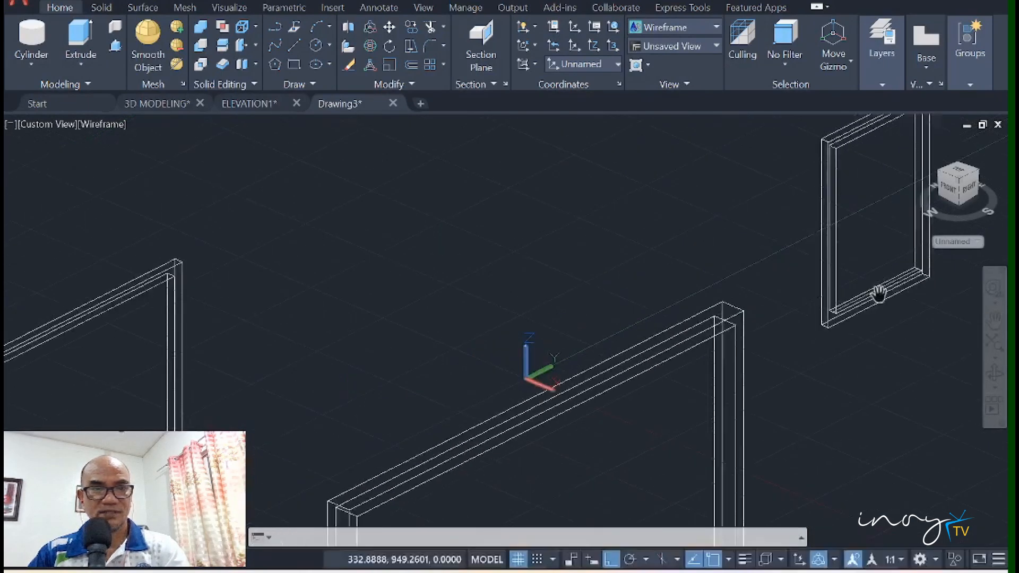
click(121, 48)
middle_drag(530, 361, 930, 212)
middle_drag(696, 366, 709, 207)
scroll(534, 351, up, 5)
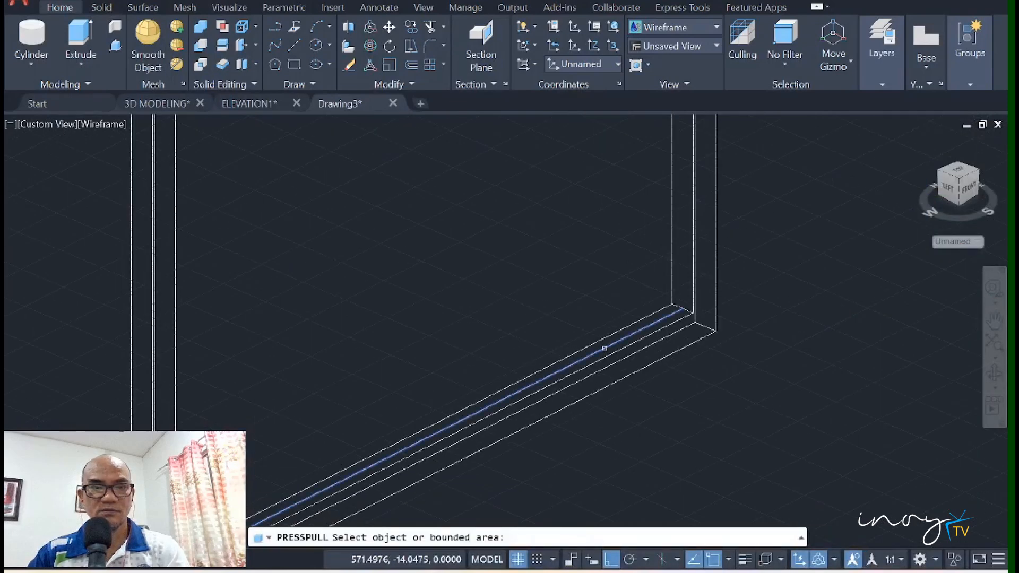
click(603, 344)
scroll(608, 344, down, 10)
scroll(619, 227, up, 6)
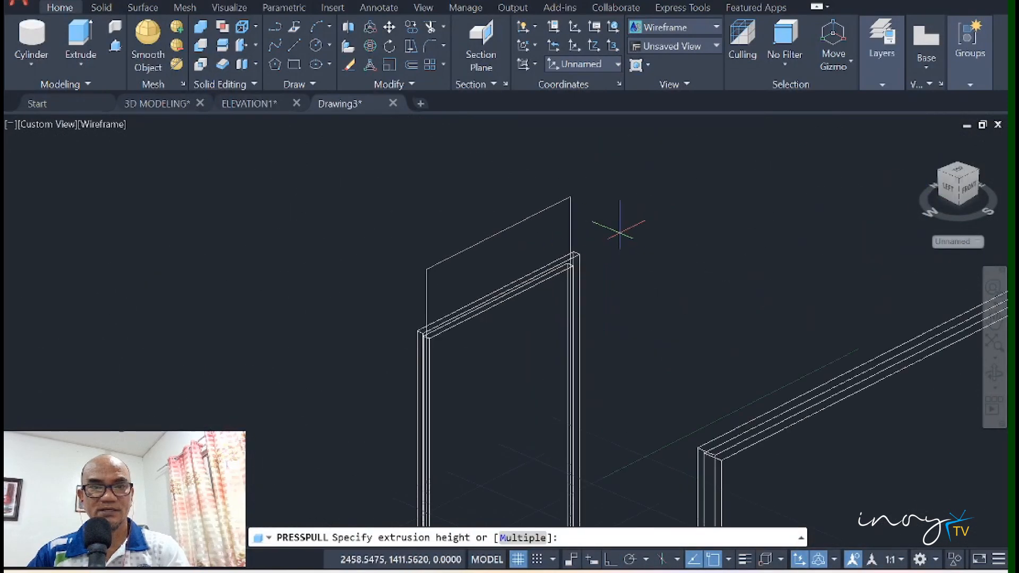
click(550, 301)
scroll(552, 302, down, 10)
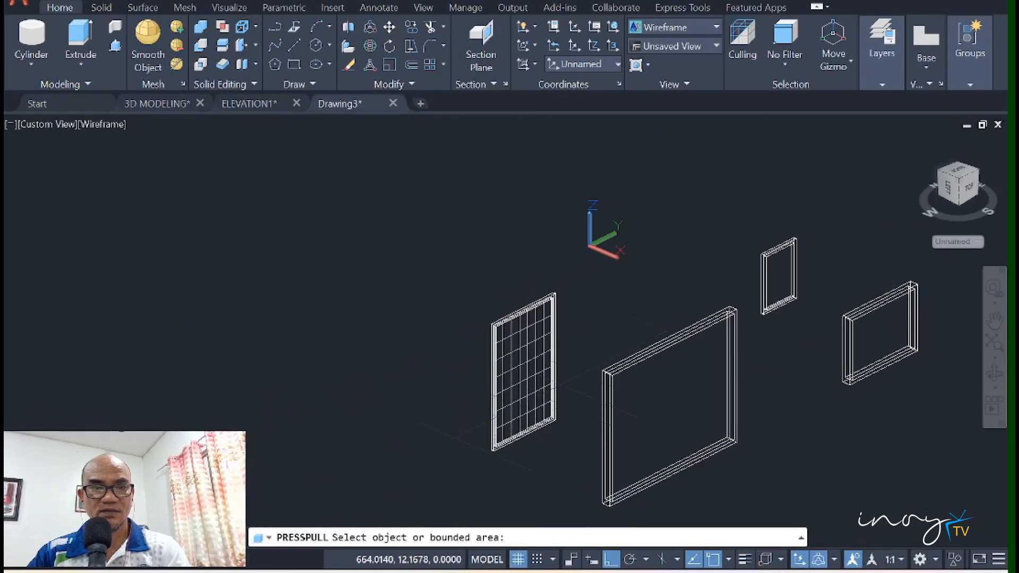
Step: Presspull the small sash's center line up to the midpoint of the inner top corner edge to form its glass pane
scroll(592, 291, up, 7)
scroll(589, 331, up, 6)
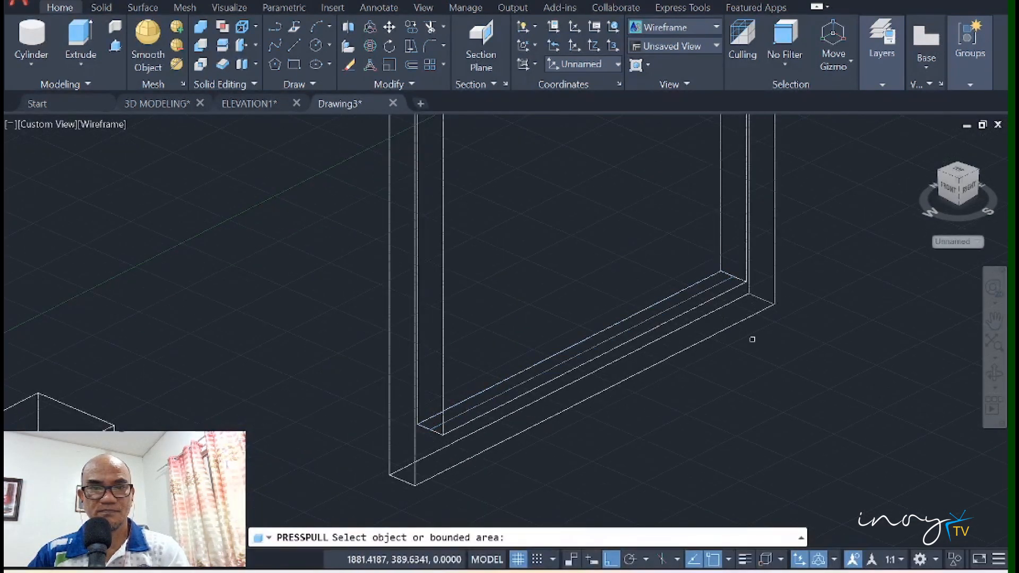
click(718, 284)
scroll(649, 165, down, 6)
middle_drag(650, 165, 598, 351)
scroll(612, 223, up, 8)
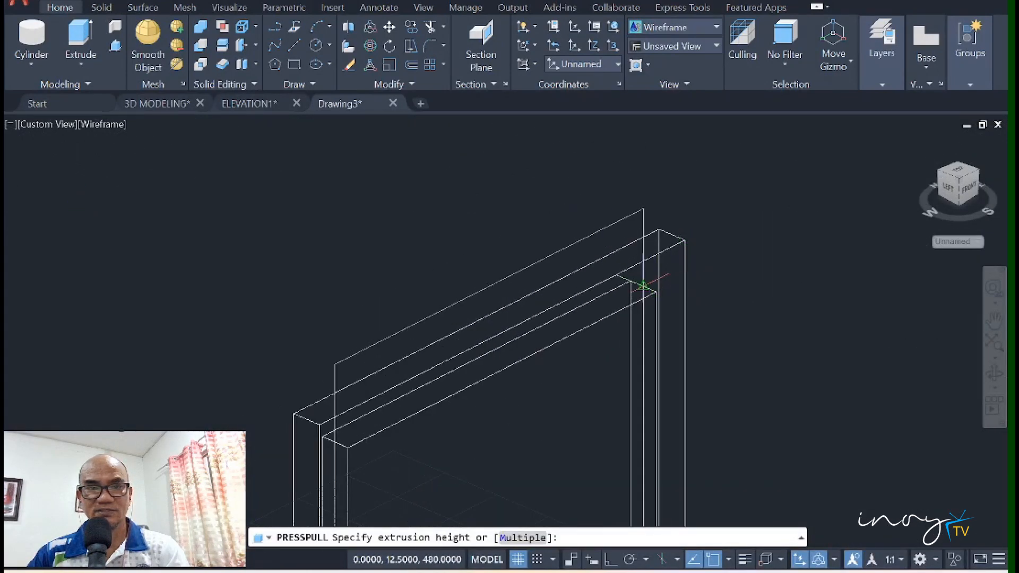
click(643, 285)
scroll(732, 265, down, 5)
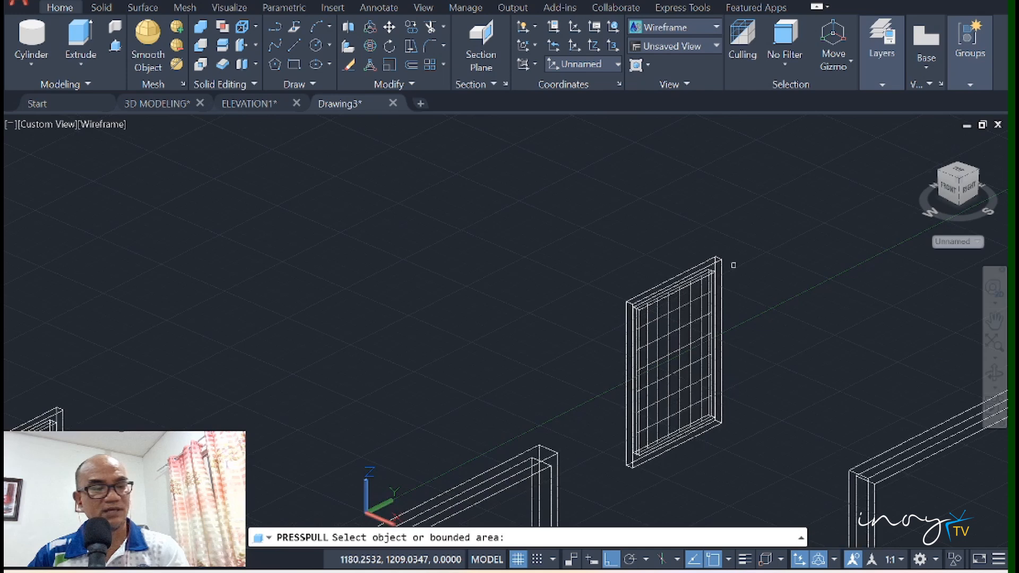
key(Escape)
Step: Copy the large sash with its glass into the large frame, snapping its back bottom corner to the midpoint of the frame's inner corner edge
middle_drag(486, 336, 589, 194)
middle_drag(520, 254, 574, 218)
scroll(574, 217, down, 4)
middle_drag(554, 273, 576, 219)
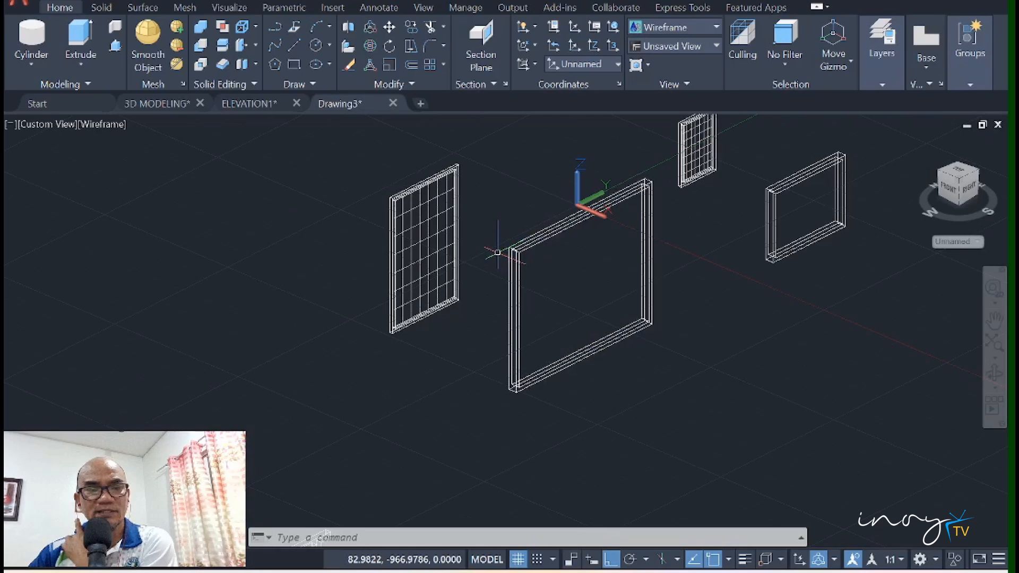
scroll(468, 274, up, 4)
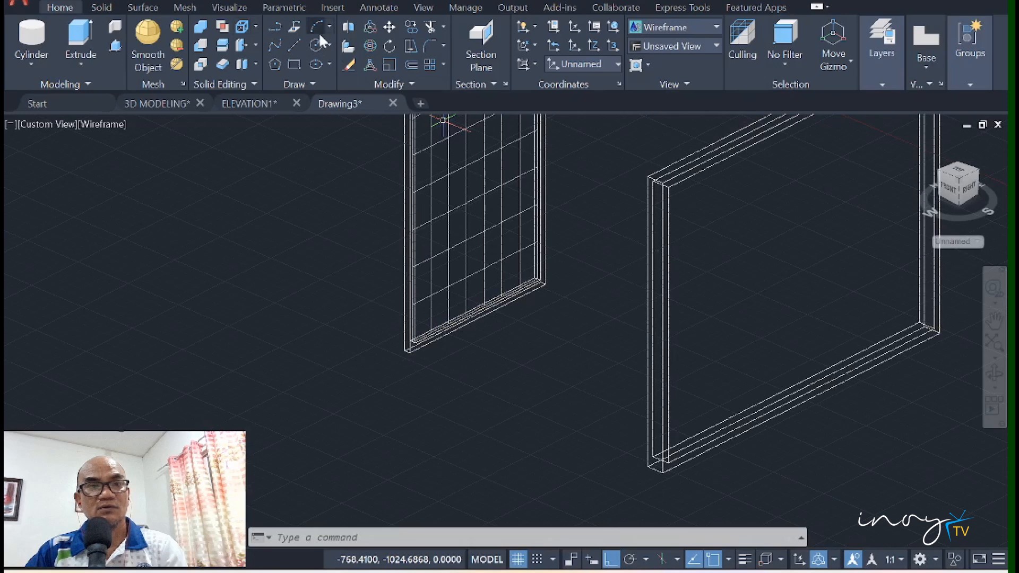
click(410, 25)
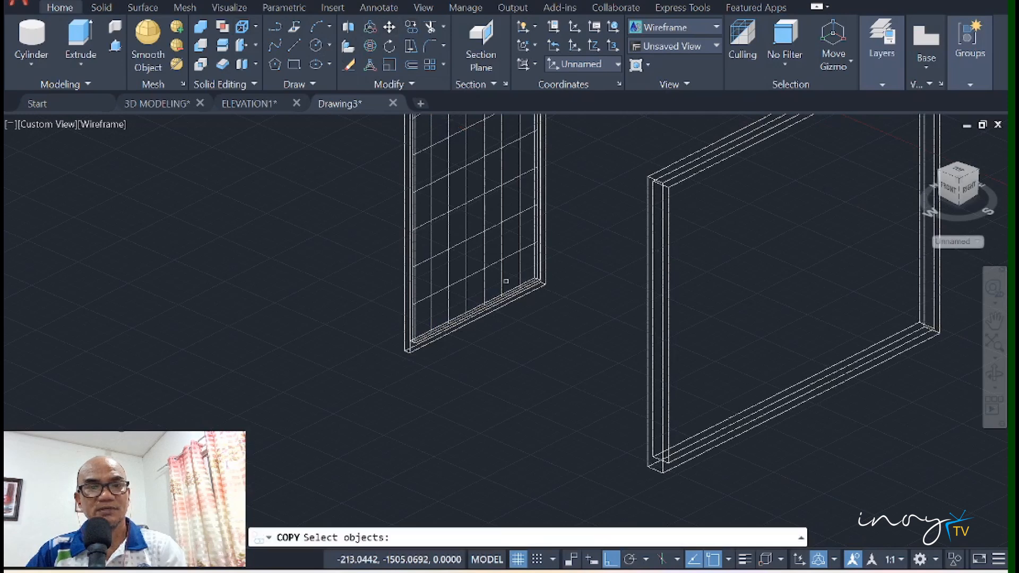
click(571, 312)
click(520, 256)
key(Return)
scroll(552, 278, up, 3)
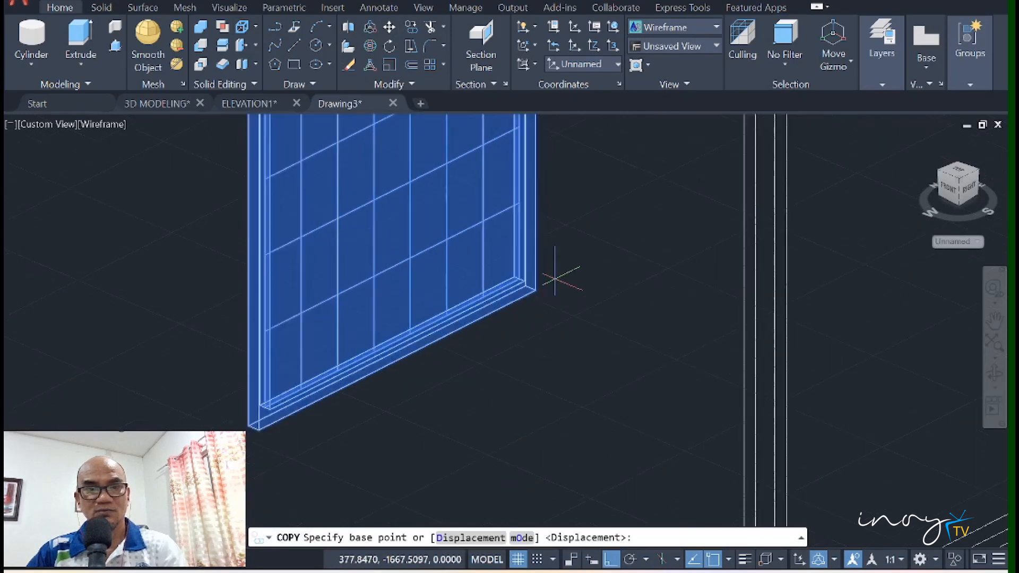
scroll(523, 290, up, 4)
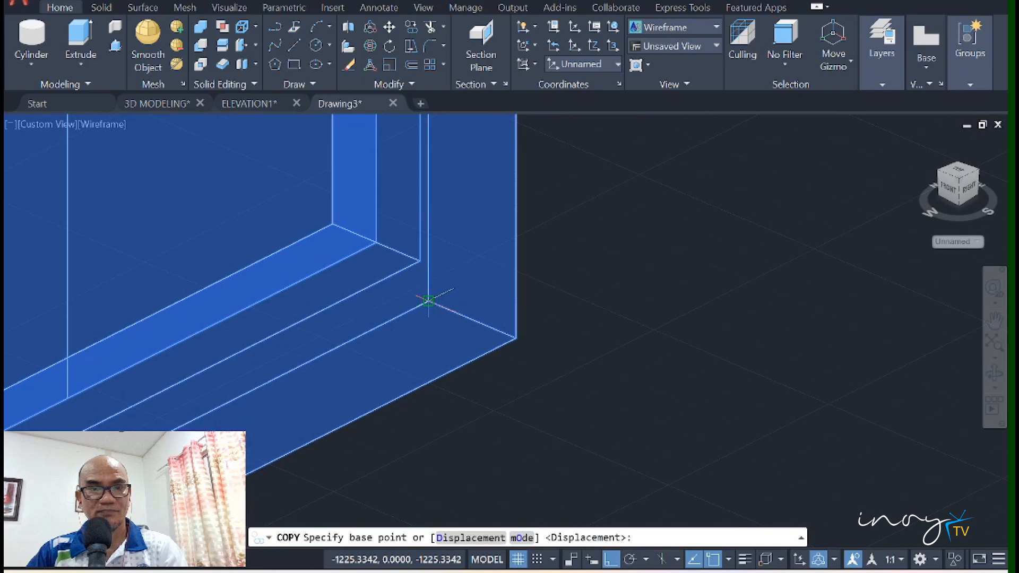
click(428, 300)
scroll(429, 300, down, 5)
scroll(849, 424, up, 3)
scroll(745, 306, up, 5)
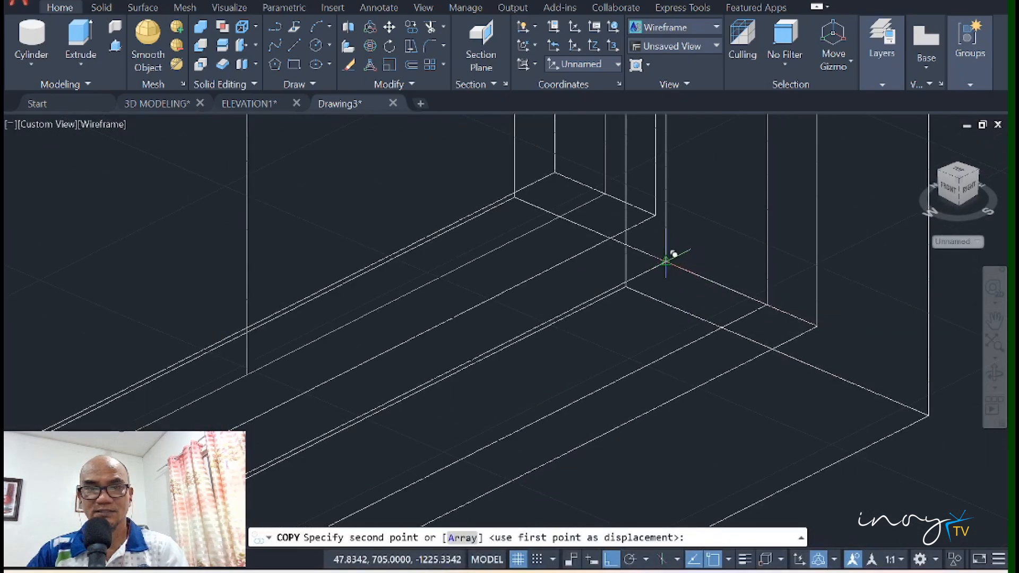
click(666, 261)
scroll(666, 260, down, 6)
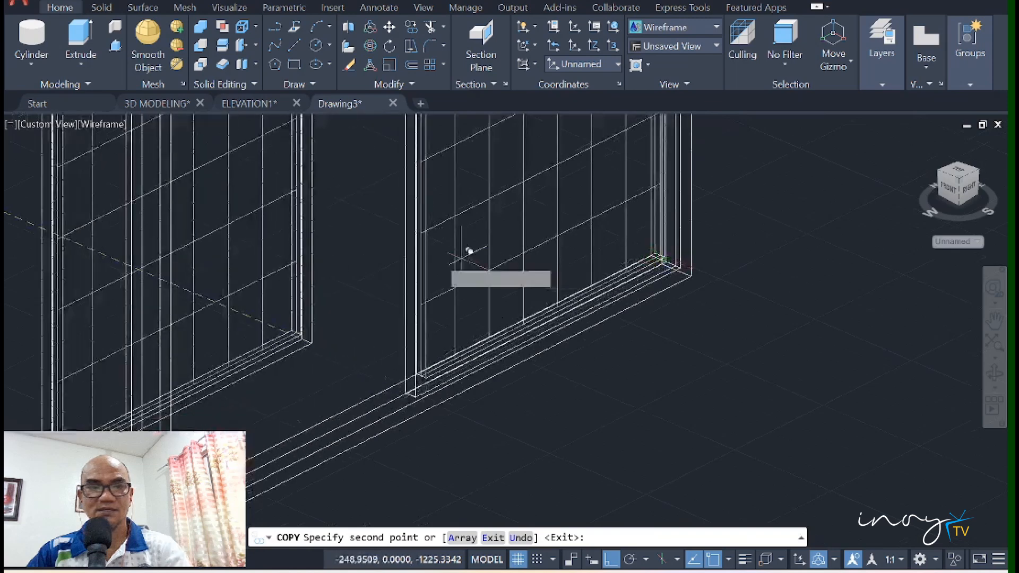
key(Return)
Step: Move the original large sash and glass into the frame's other track, snapping its front bottom corner to the midpoint of the inner corner edge
middle_drag(260, 232, 127, 253)
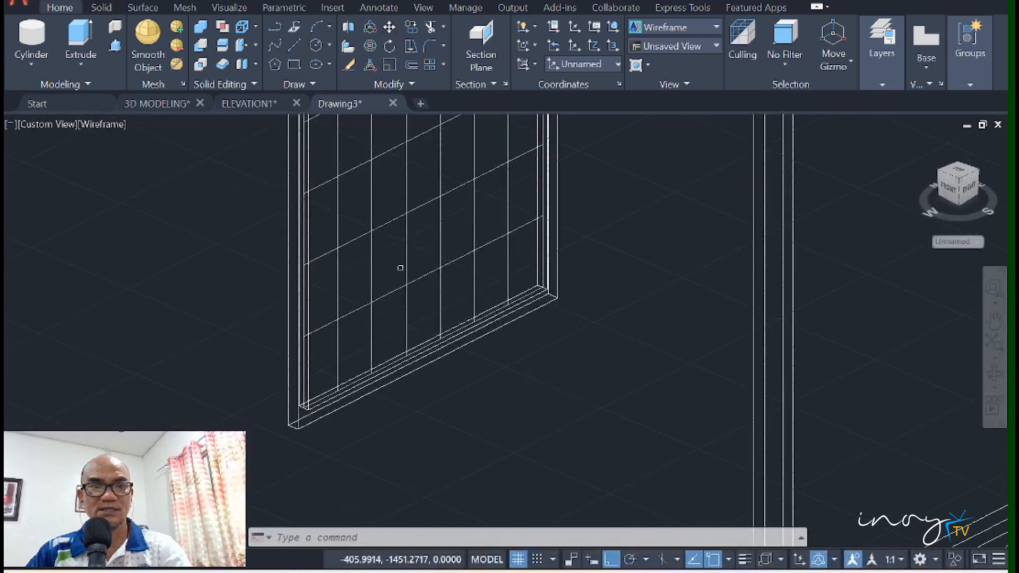
text(m)
key(Return)
click(391, 420)
click(178, 329)
key(Return)
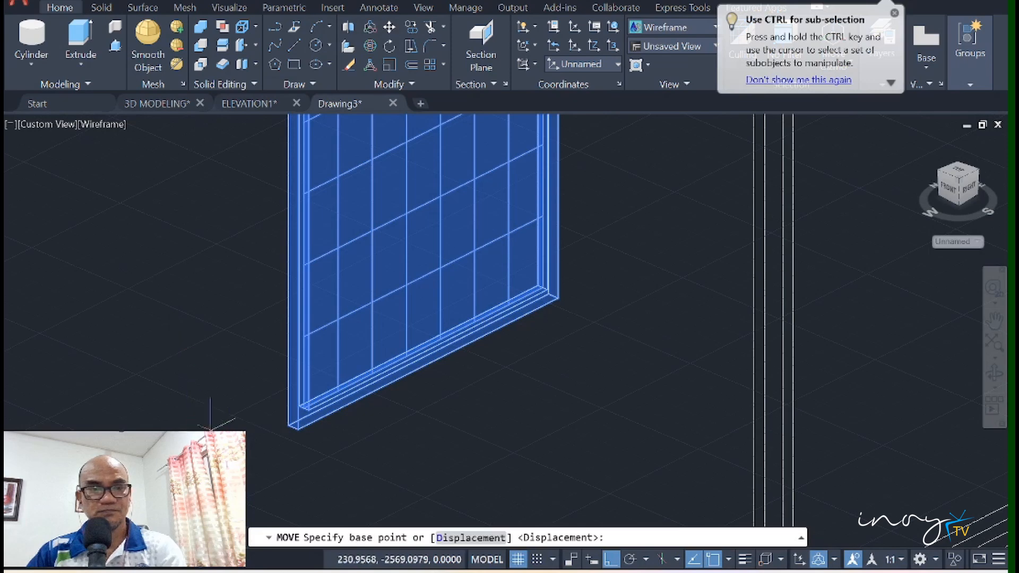
click(297, 417)
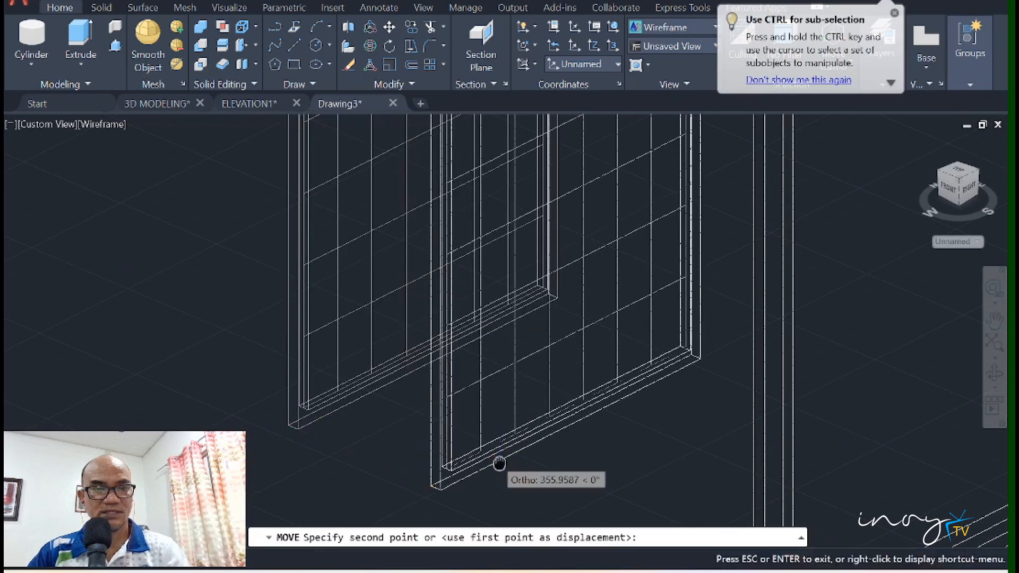
scroll(281, 276, up, 5)
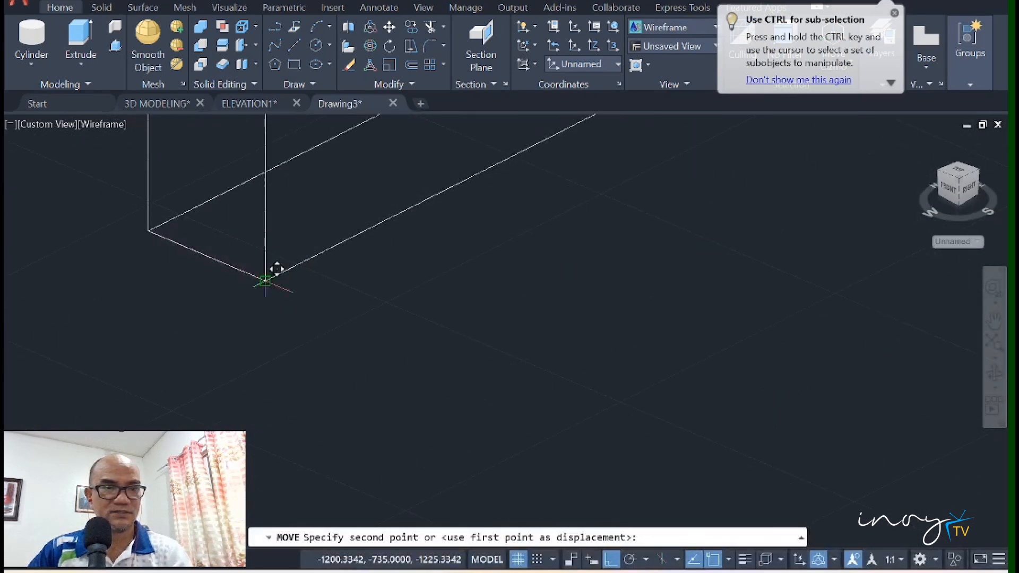
scroll(272, 268, down, 4)
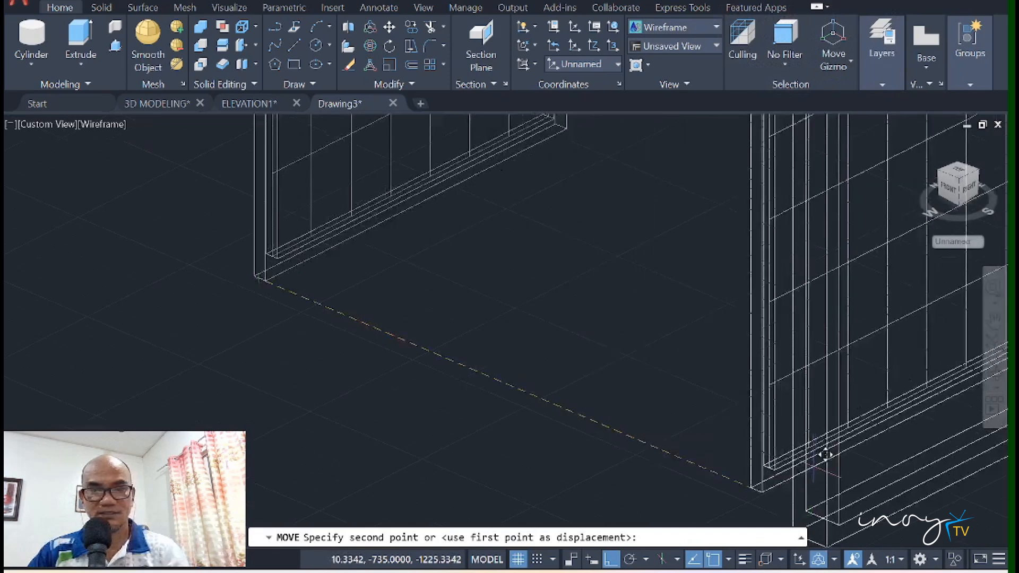
scroll(757, 333, up, 4)
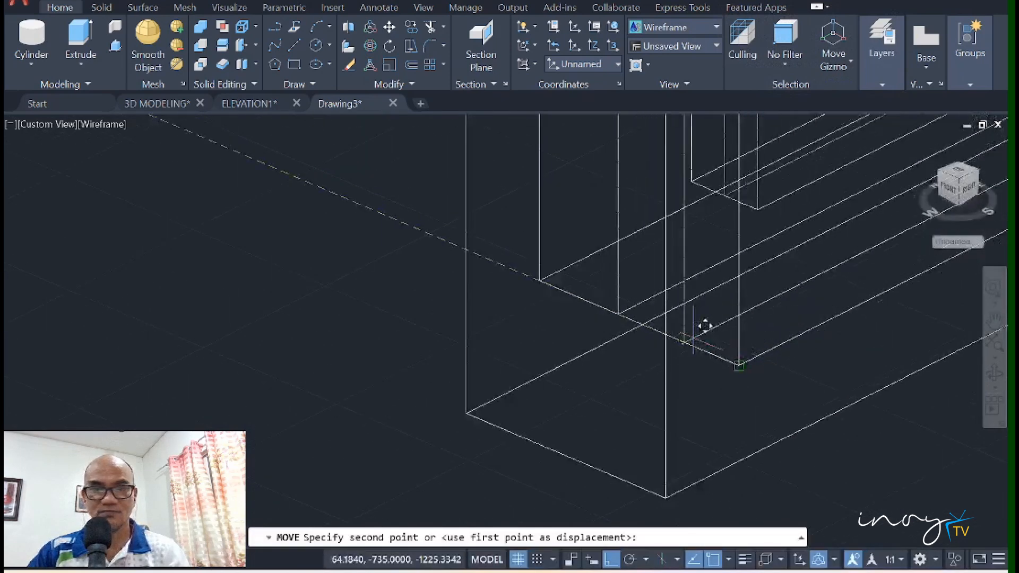
click(641, 321)
scroll(629, 355, down, 3)
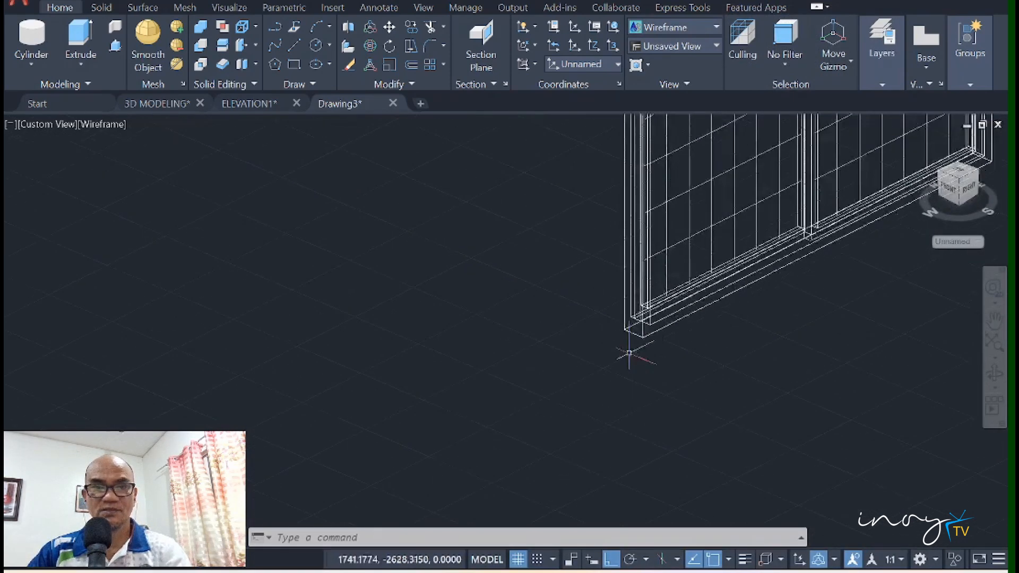
Step: Apply the Shaded with edges visual style and check how the large sashes overlap inside the frame
scroll(753, 403, up, 1)
scroll(800, 303, up, 1)
scroll(770, 249, up, 1)
scroll(813, 285, up, 1)
scroll(814, 285, up, 1)
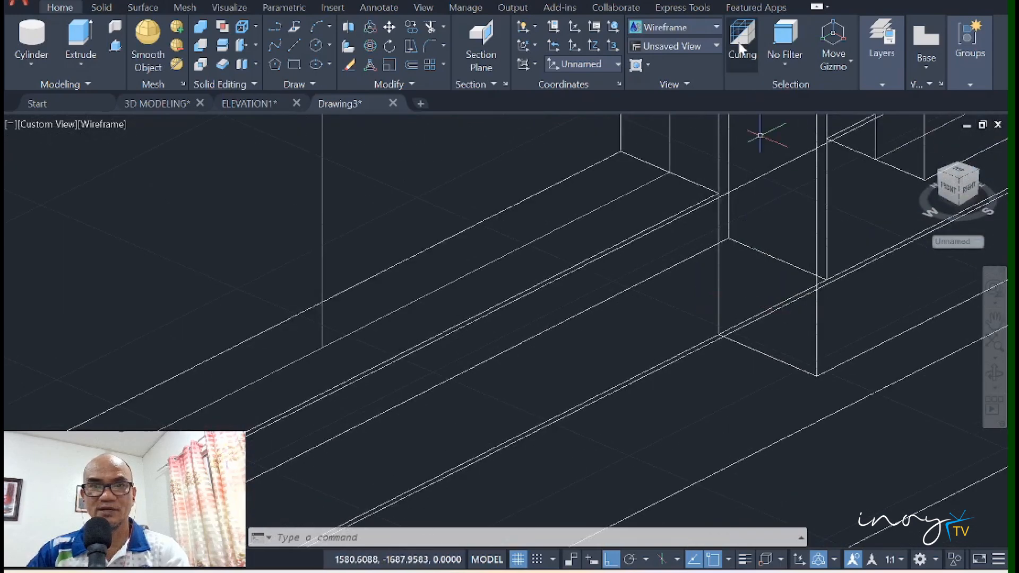
click(693, 25)
click(727, 106)
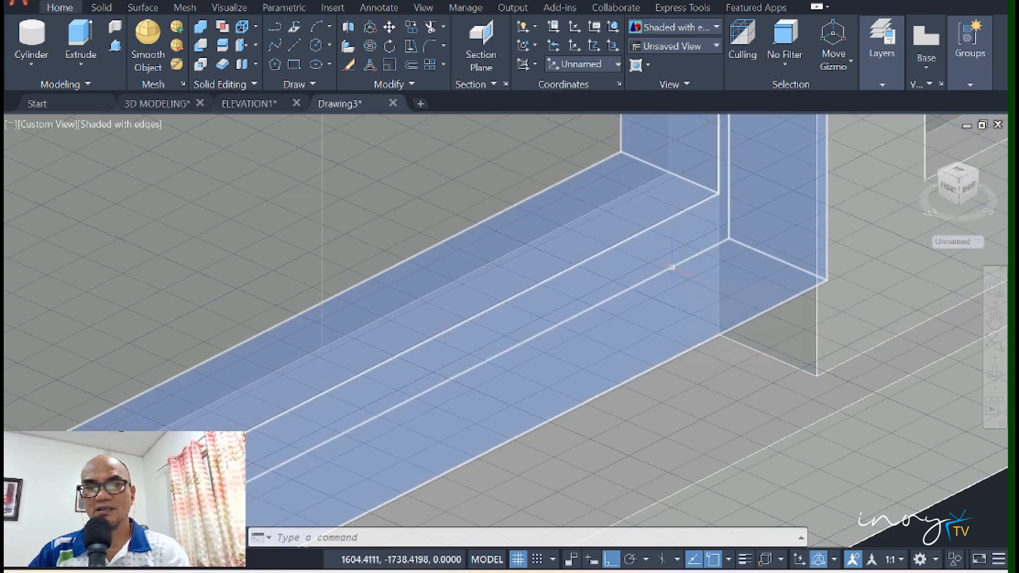
scroll(671, 267, down, 10)
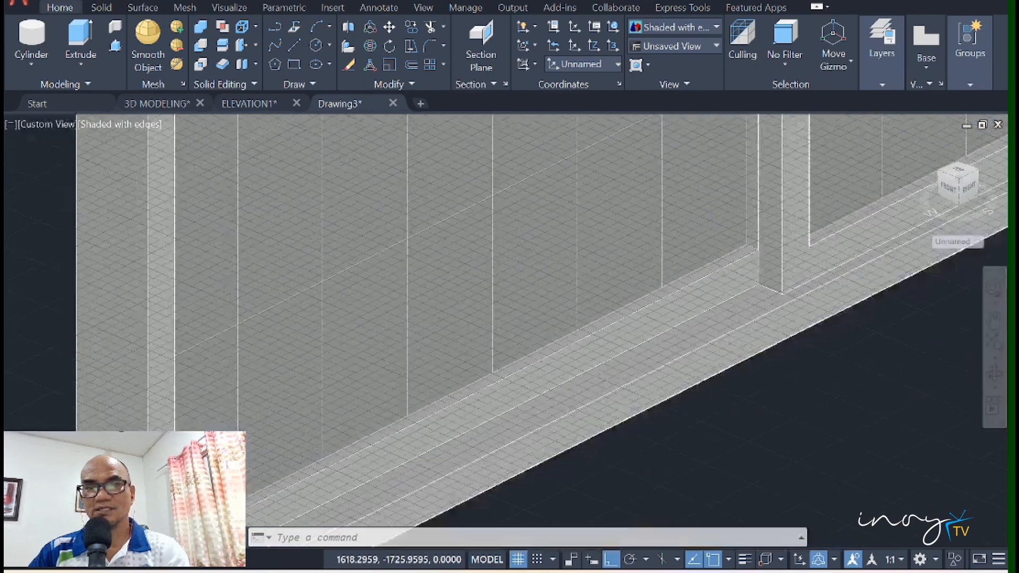
scroll(666, 268, up, 10)
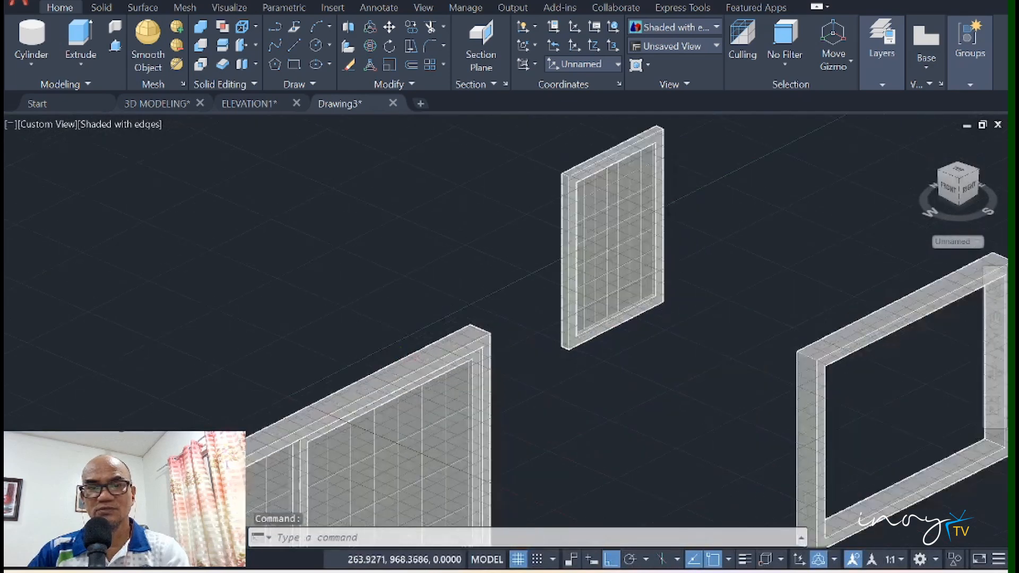
Step: Change the visual style to X-Ray and clear any selection
drag(693, 317, 541, 318)
key(Escape)
click(672, 24)
click(721, 172)
key(Escape)
key(Escape)
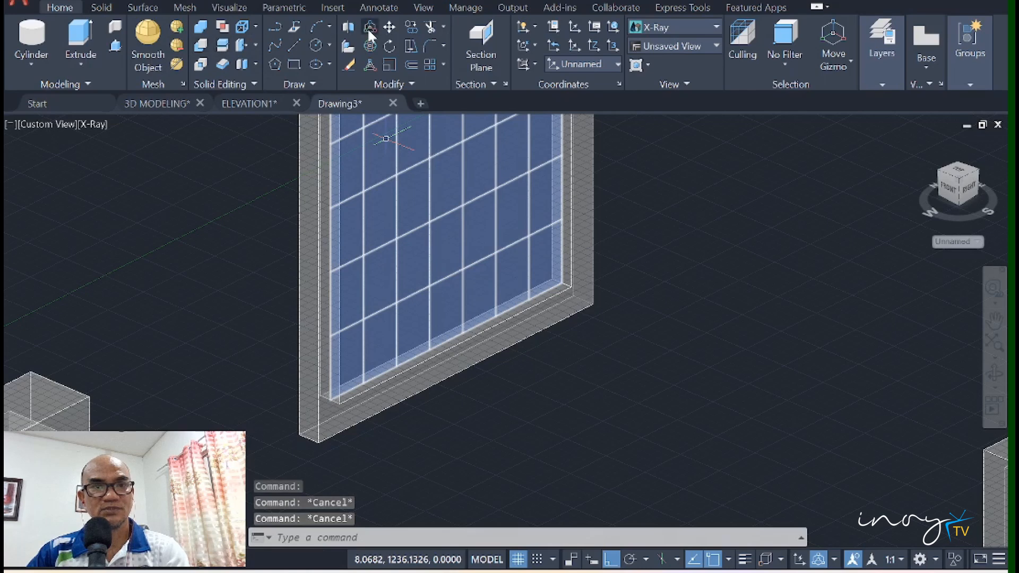
Step: Copy the small sash with its glass into the small frame, snapping its back bottom corner to the midpoint of the frame's inner corner edge
text(co)
key(Return)
click(636, 345)
click(470, 253)
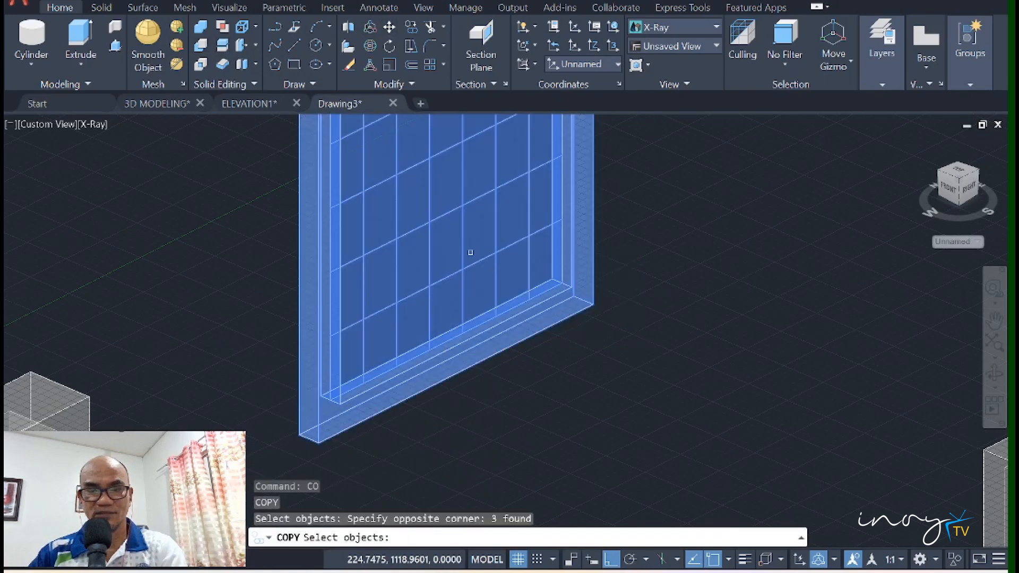
key(Return)
scroll(583, 302, up, 4)
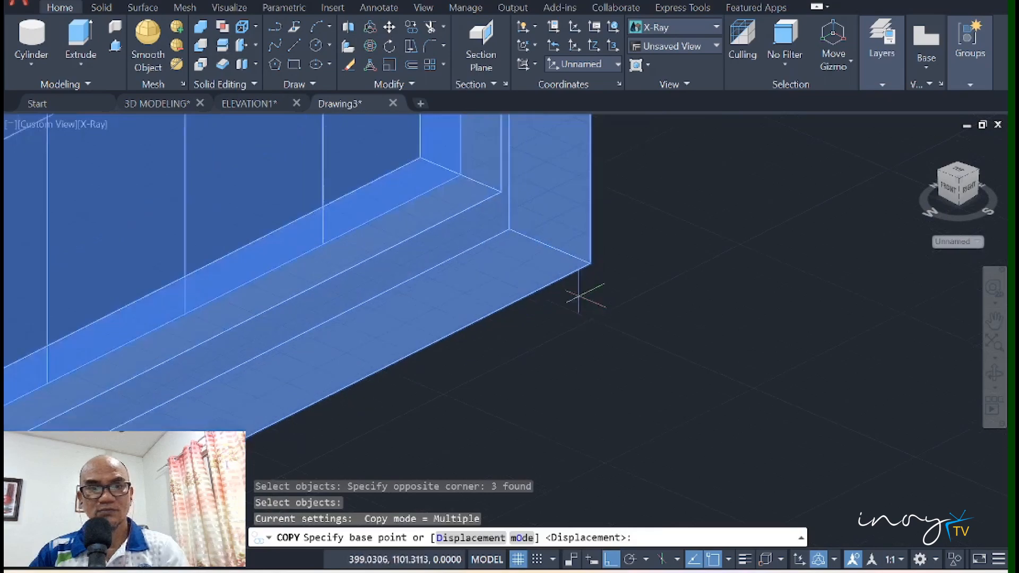
click(508, 229)
scroll(515, 226, down, 6)
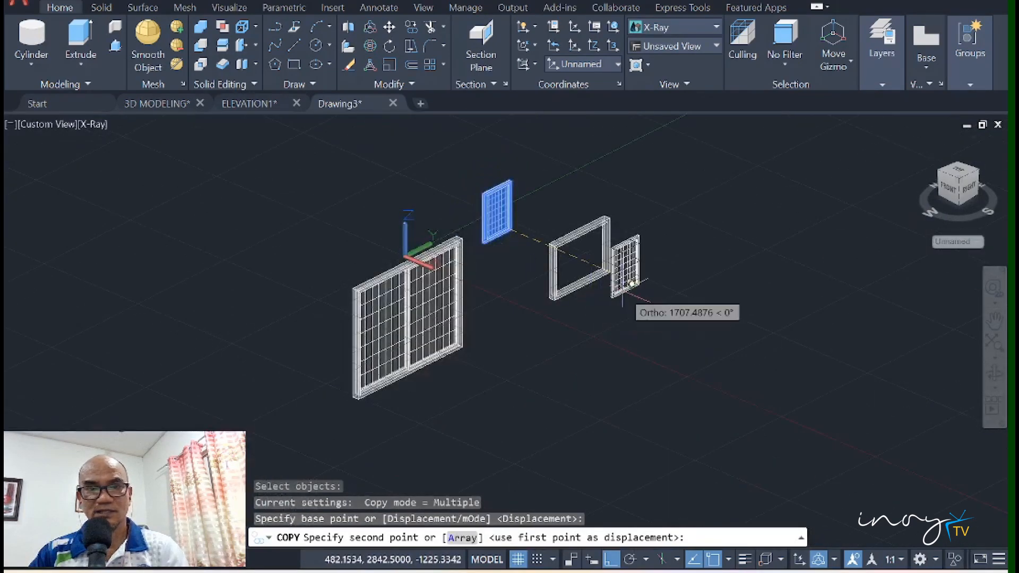
scroll(620, 247, up, 4)
scroll(613, 256, up, 8)
middle_drag(474, 129, 695, 425)
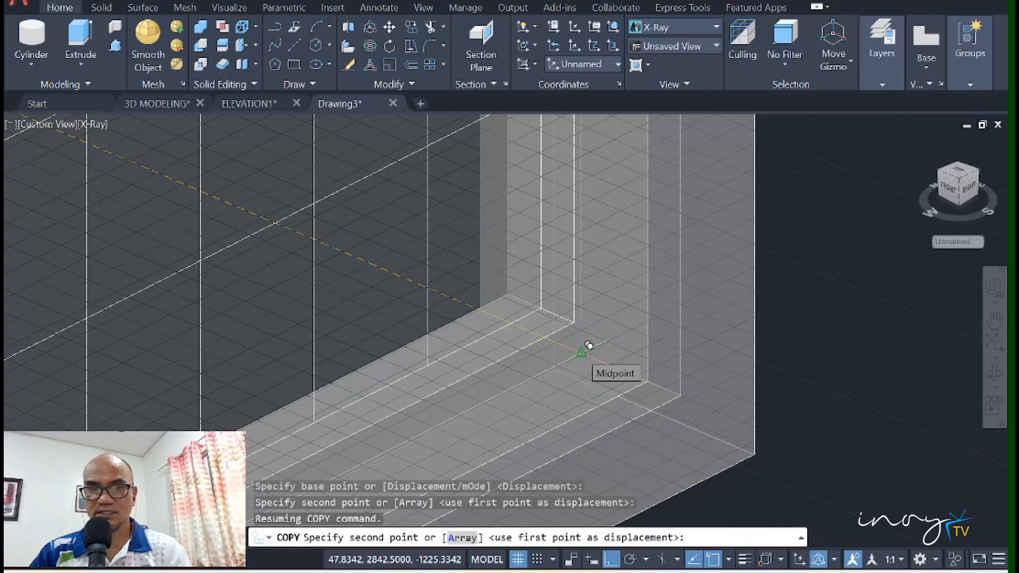
click(589, 345)
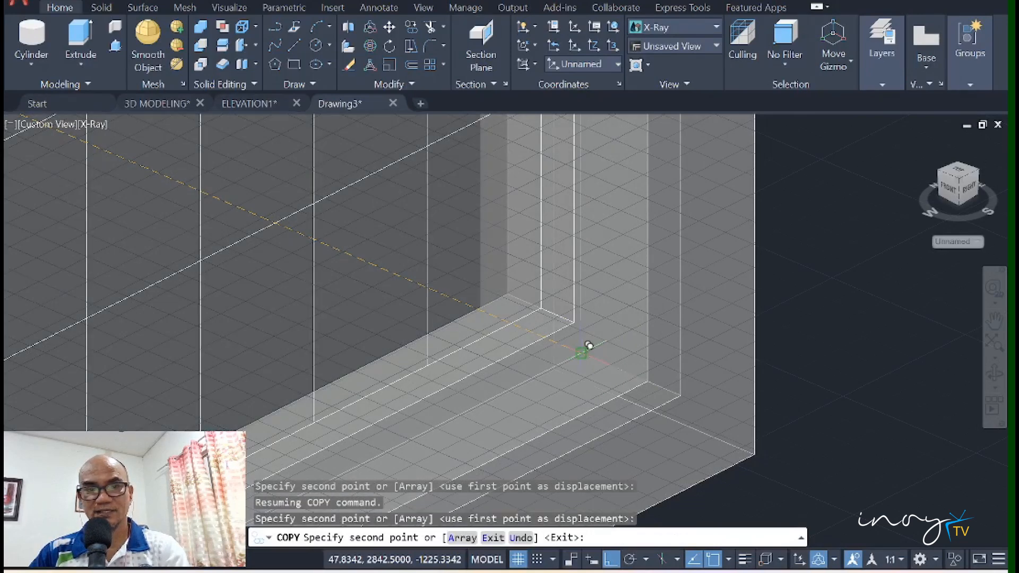
scroll(587, 346, down, 6)
key(Escape)
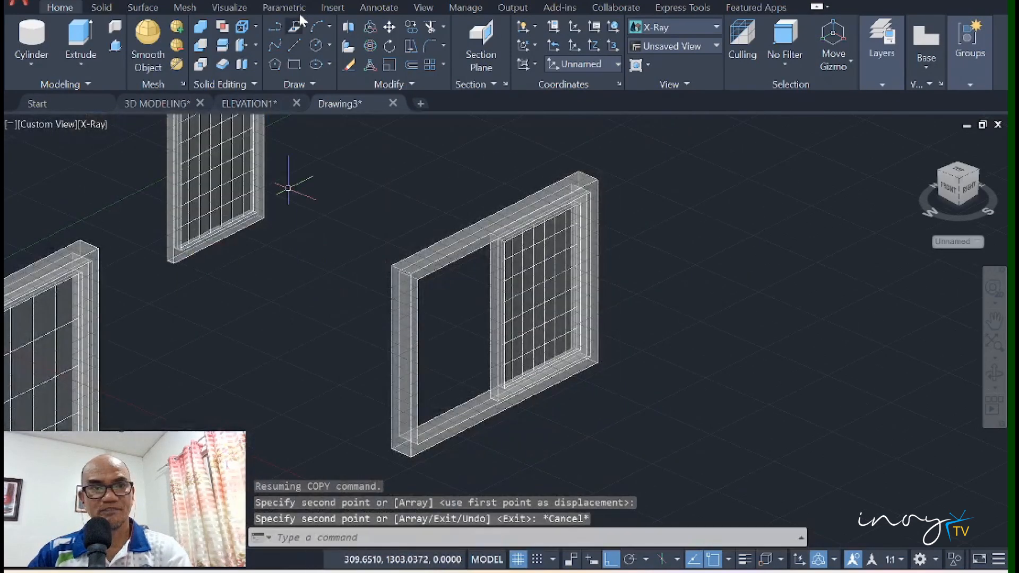
Step: Move the original small sash and glass into the small frame's other track, snapping its front bottom corner to the midpoint of the inner corner edge
click(389, 27)
click(297, 255)
click(205, 206)
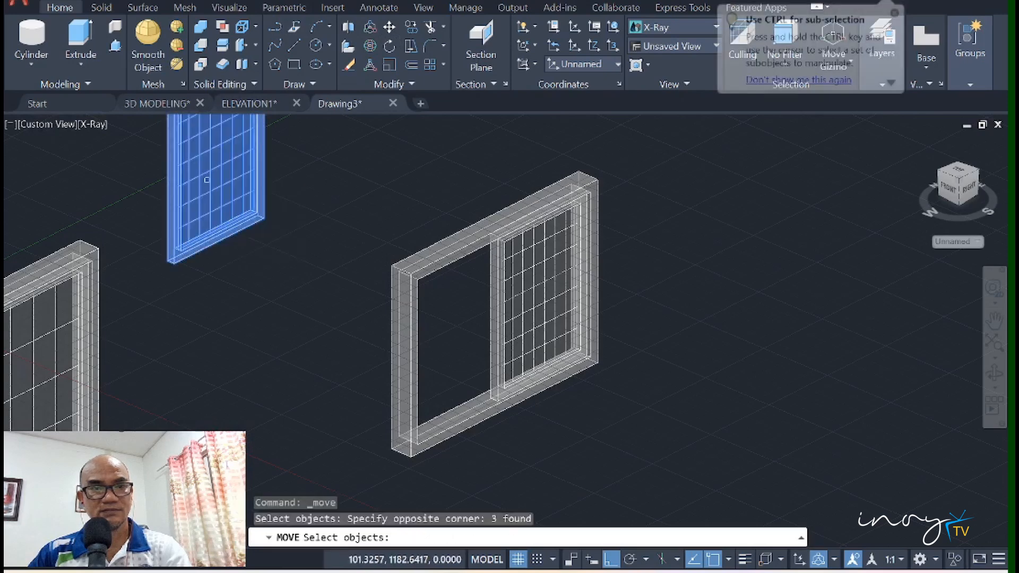
key(Return)
scroll(149, 249, up, 5)
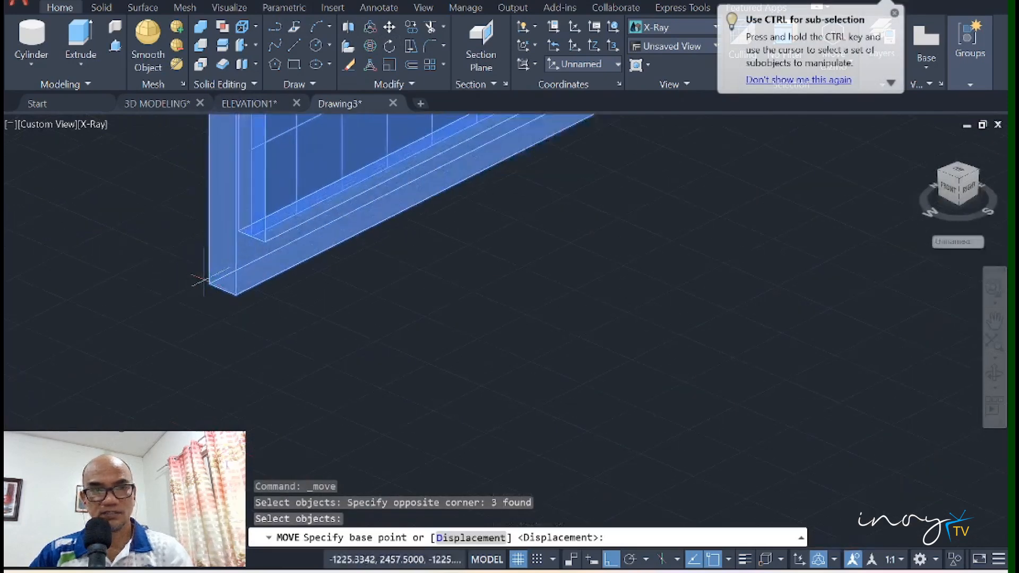
click(235, 296)
scroll(244, 281, down, 5)
middle_drag(488, 467, 473, 306)
scroll(568, 400, up, 5)
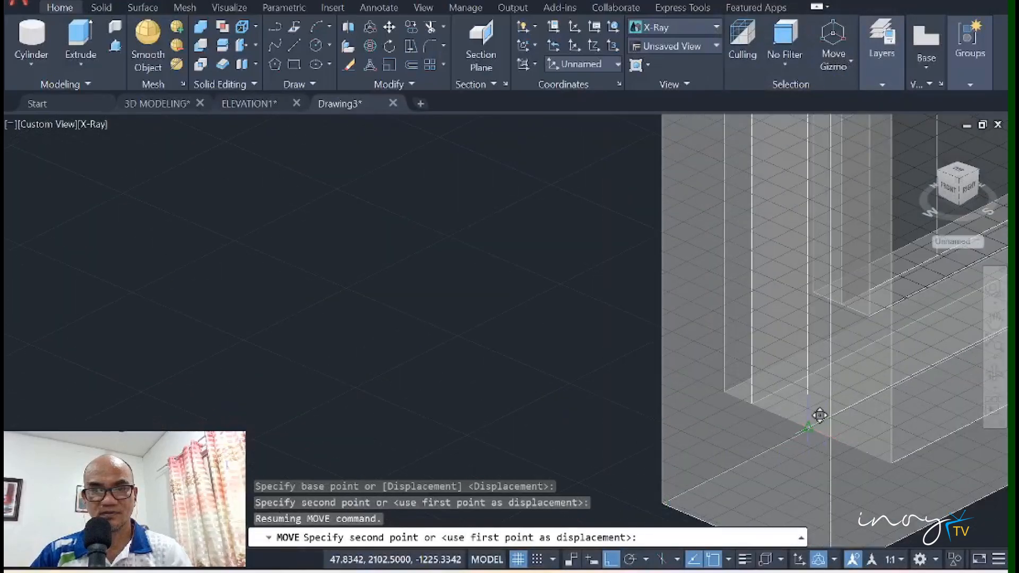
click(799, 428)
key(Escape)
Step: Check how the small sashes sit in the frame's tracks and apply the Shaded with edges visual style
middle_drag(838, 302, 245, 270)
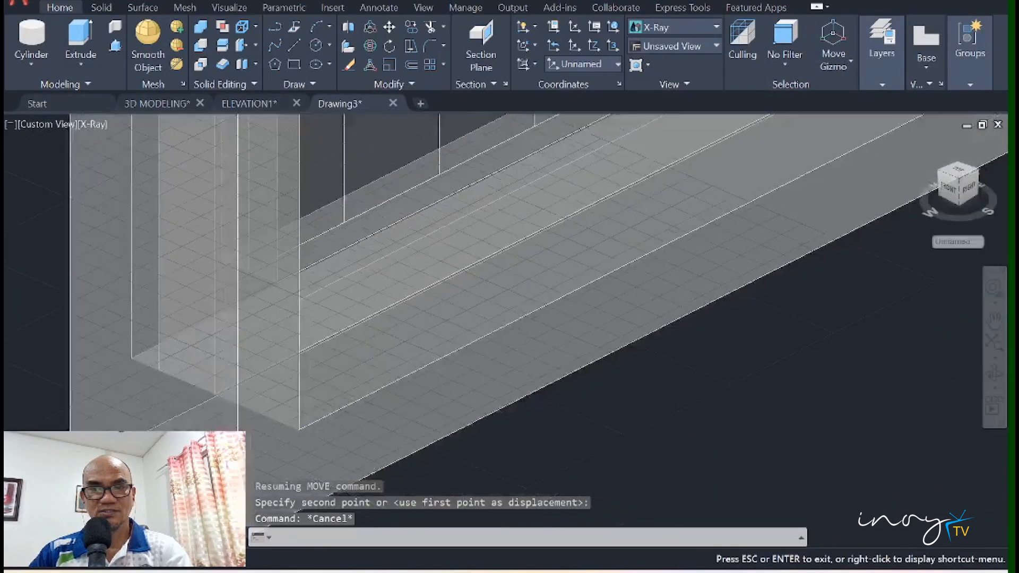
middle_drag(735, 236, 364, 415)
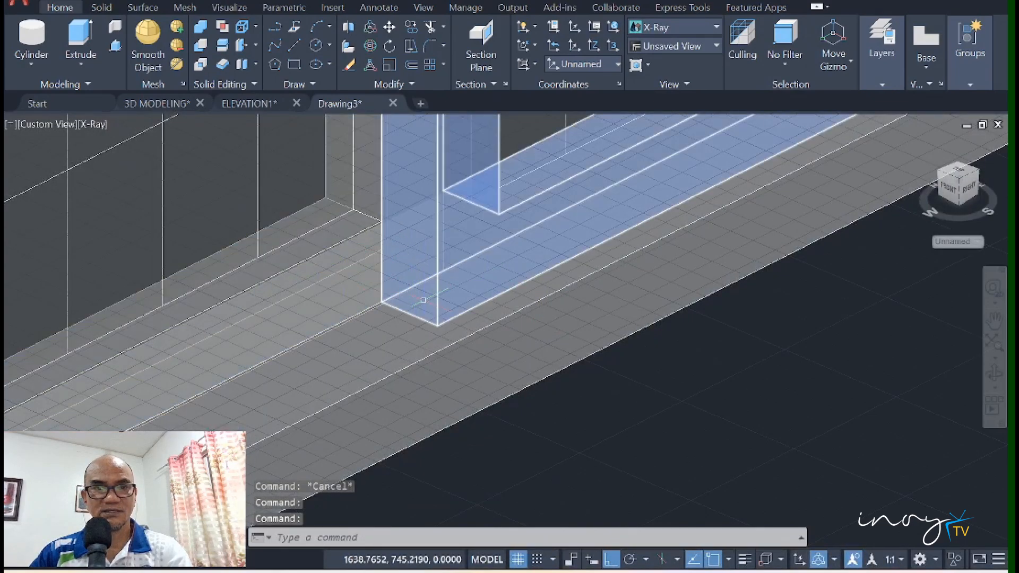
key(Escape)
key(Escape)
key(Escape)
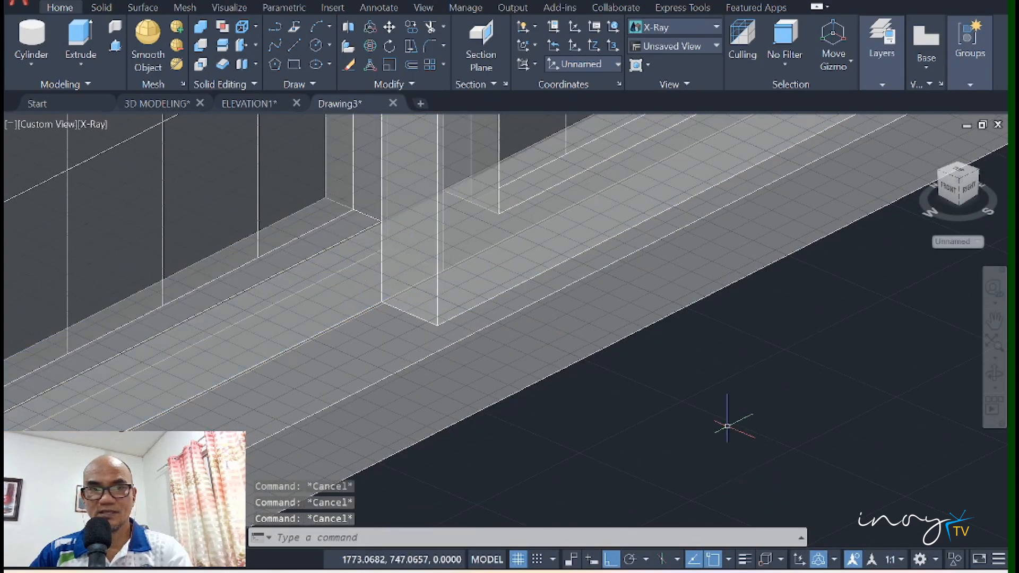
scroll(726, 426, down, 10)
middle_drag(726, 425, 821, 335)
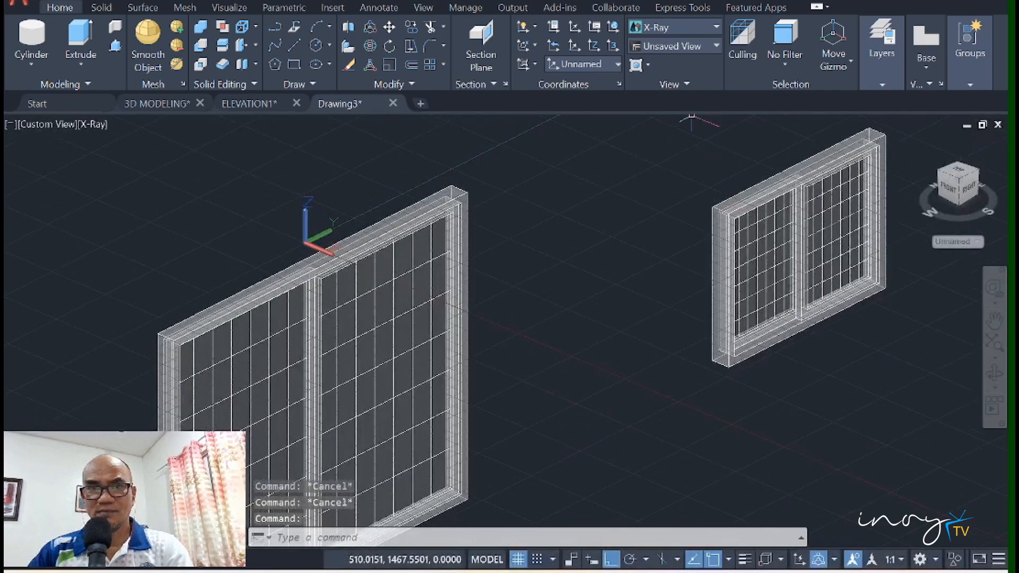
click(701, 28)
click(735, 121)
middle_drag(629, 298, 718, 211)
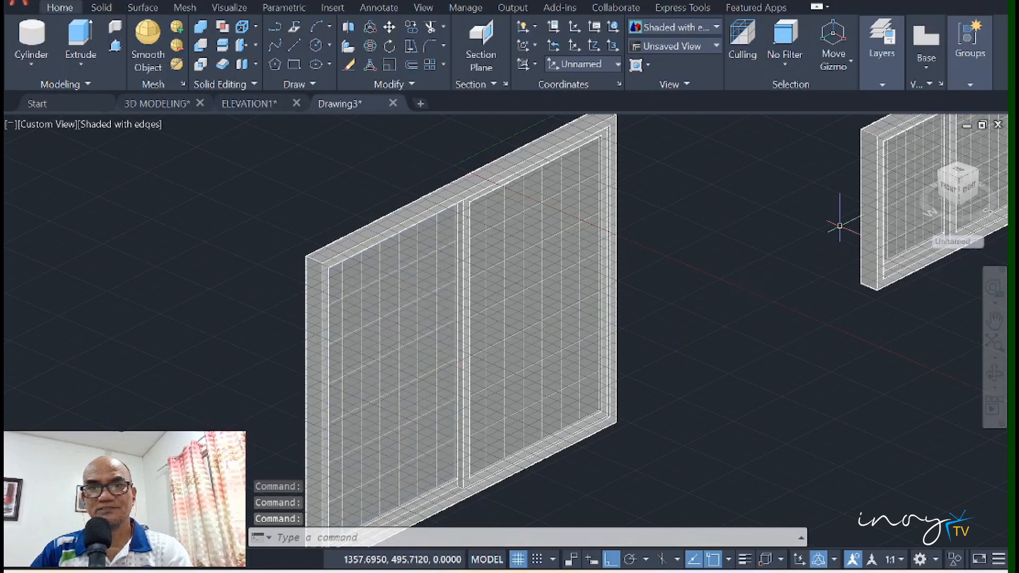
Step: Review the drawing's layers in the Layer Properties Manager and close it
key(Escape)
key(Escape)
mouse_move(898, 38)
click(819, 125)
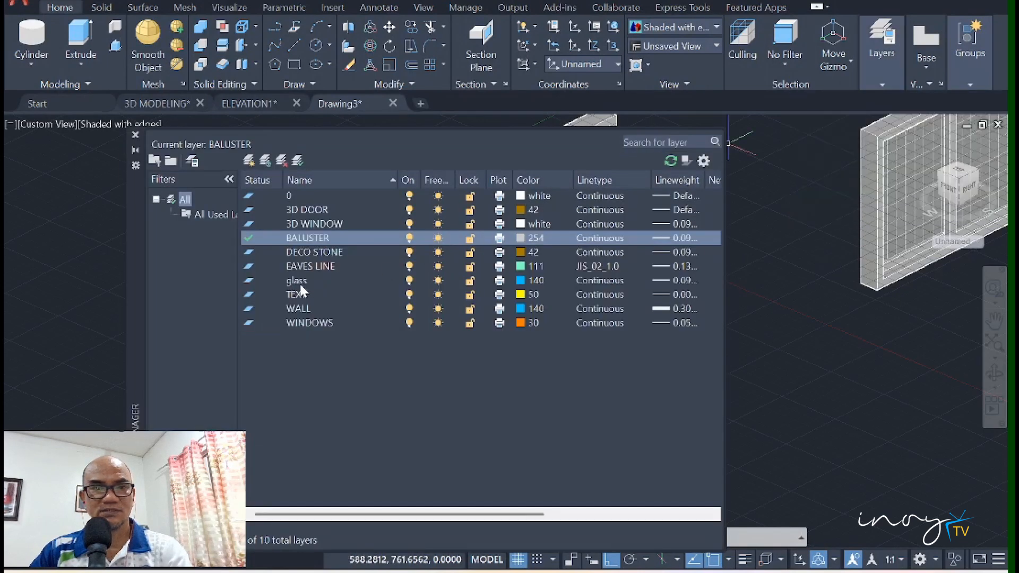
click(135, 135)
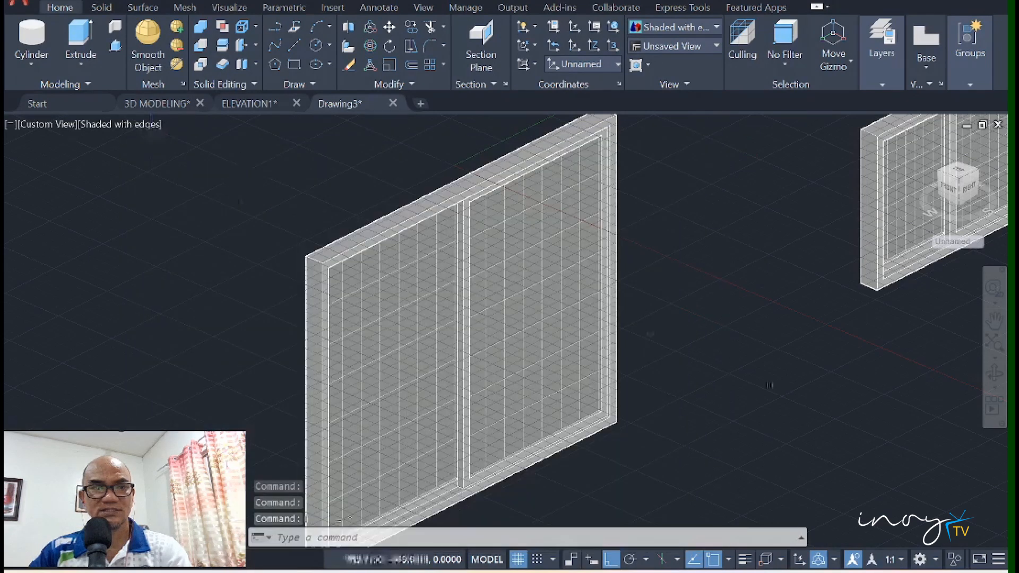
key(Escape)
key(Escape)
Step: Assign the four glass panes of the large and small windows to the glass layer
click(401, 368)
click(528, 335)
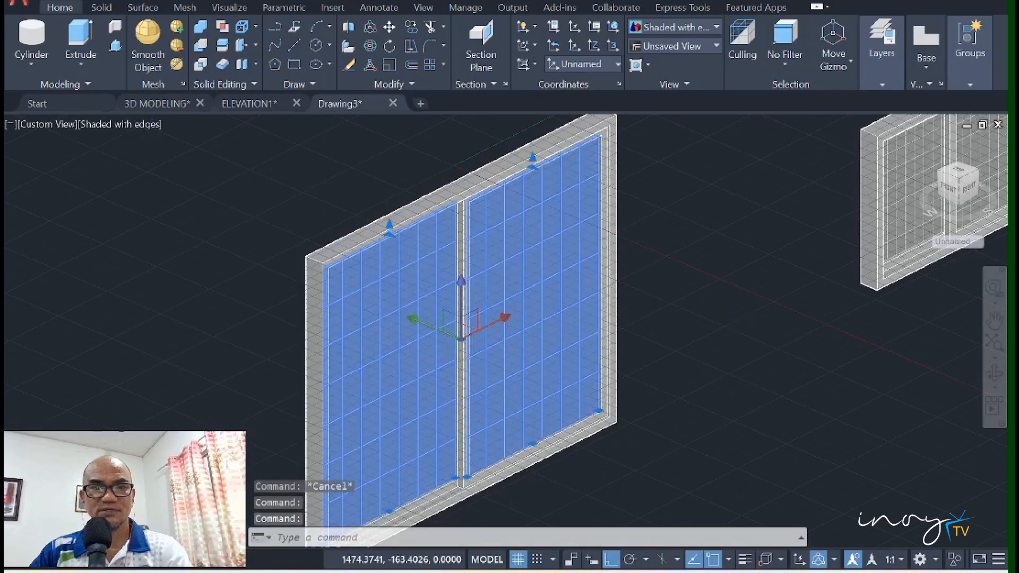
middle_drag(740, 313, 505, 390)
click(682, 265)
click(746, 239)
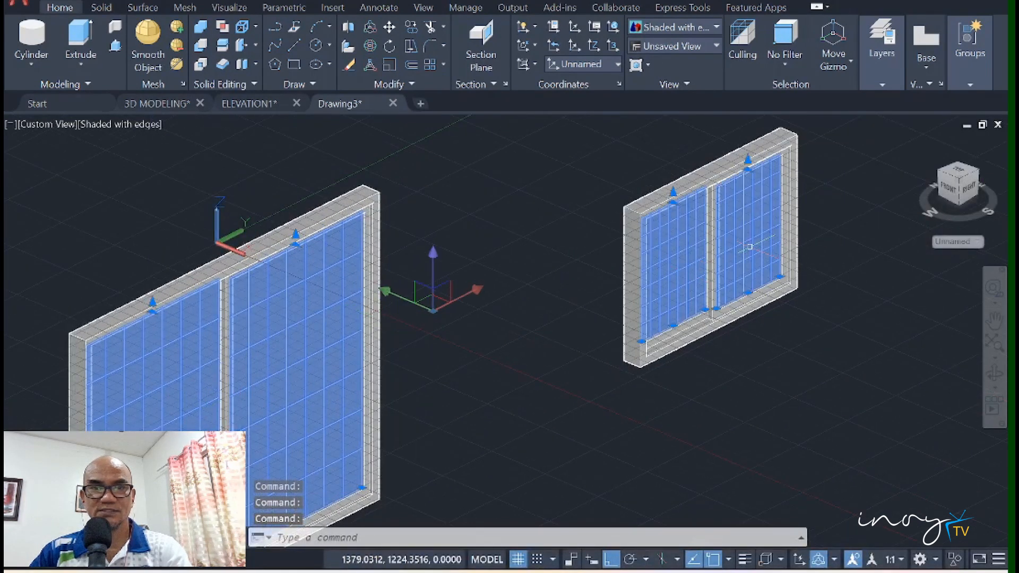
click(883, 60)
click(966, 102)
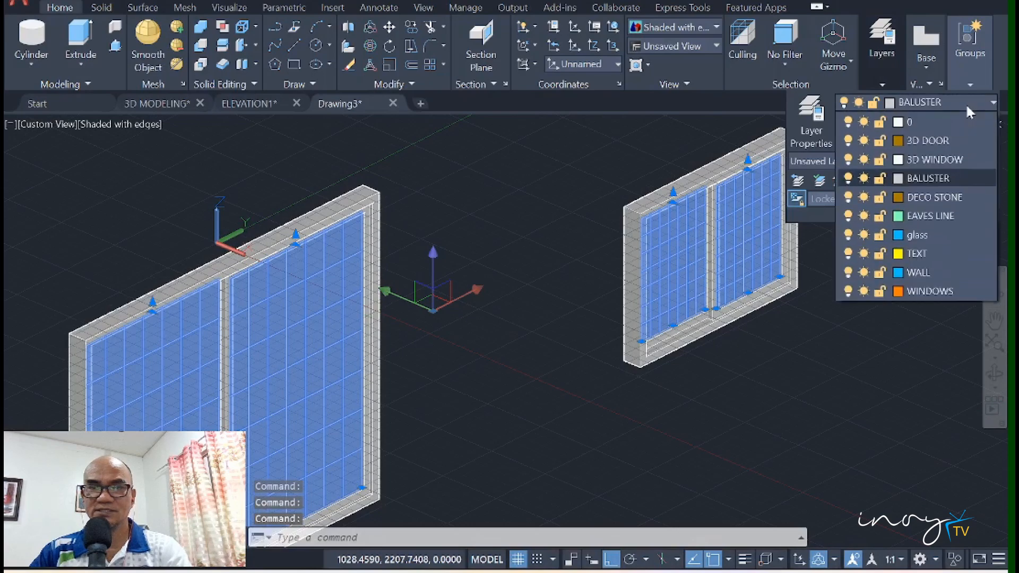
click(941, 229)
key(Escape)
key(Escape)
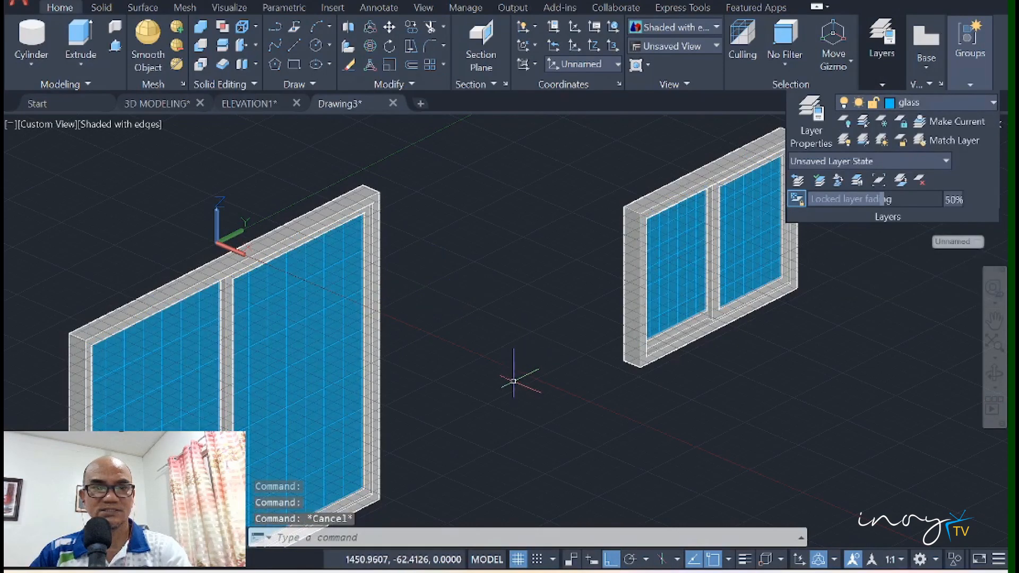
Step: Search the Materials Browser for GLASS and add the Light Bronze glazing to the document materials
scroll(524, 377, down, 2)
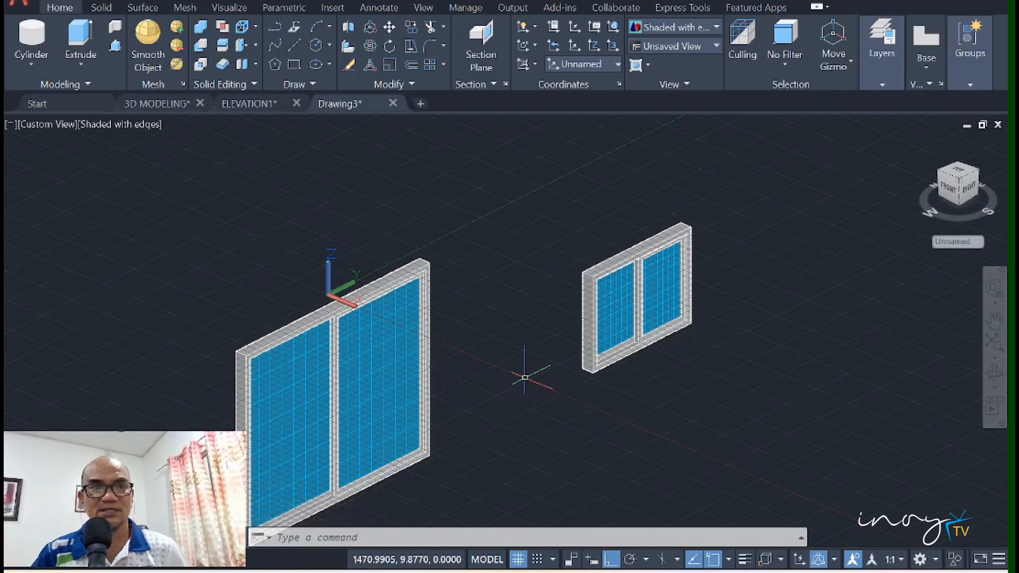
click(216, 9)
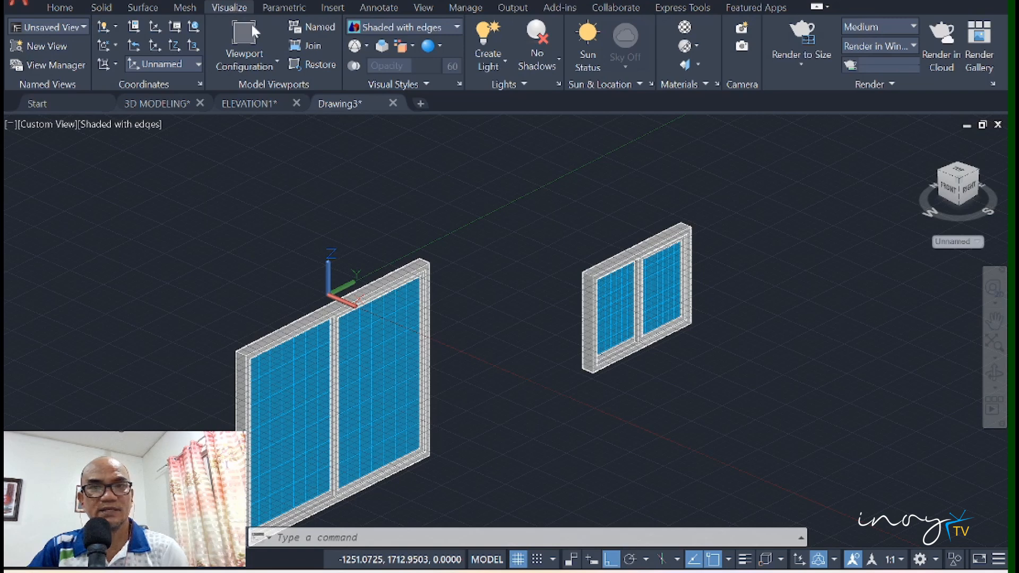
click(685, 28)
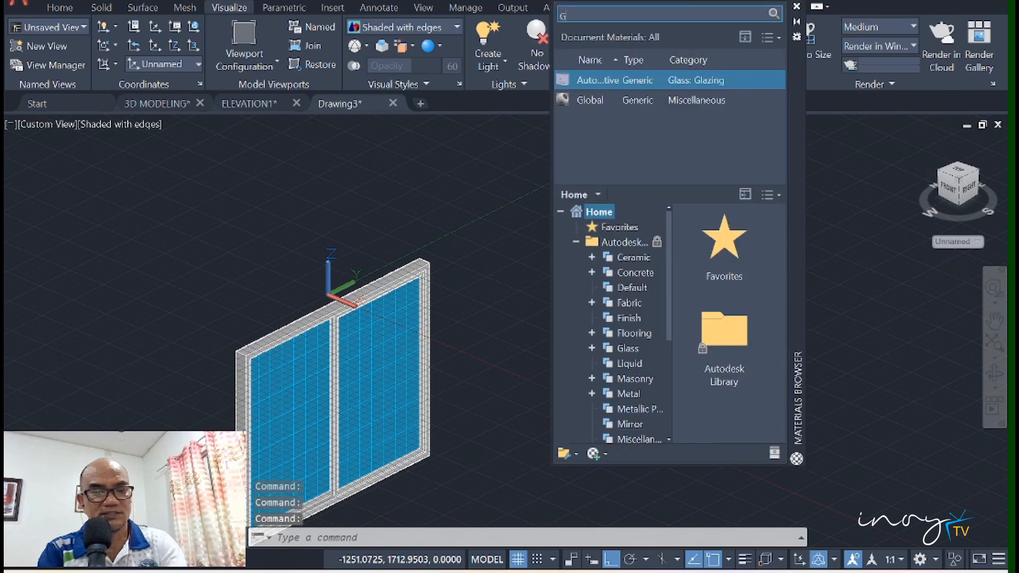
text(ASS)
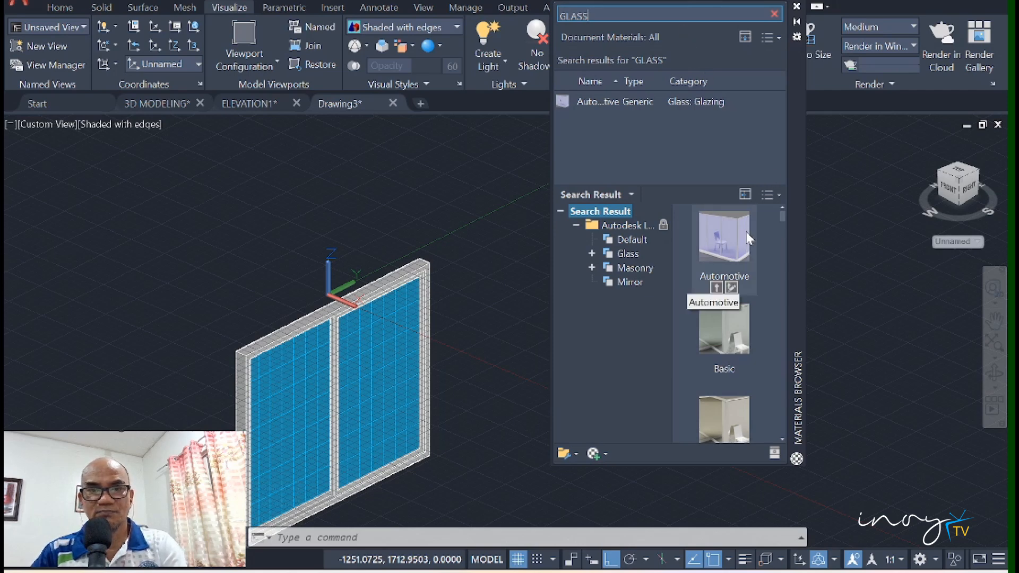
scroll(742, 230, down, 5)
scroll(738, 260, down, 5)
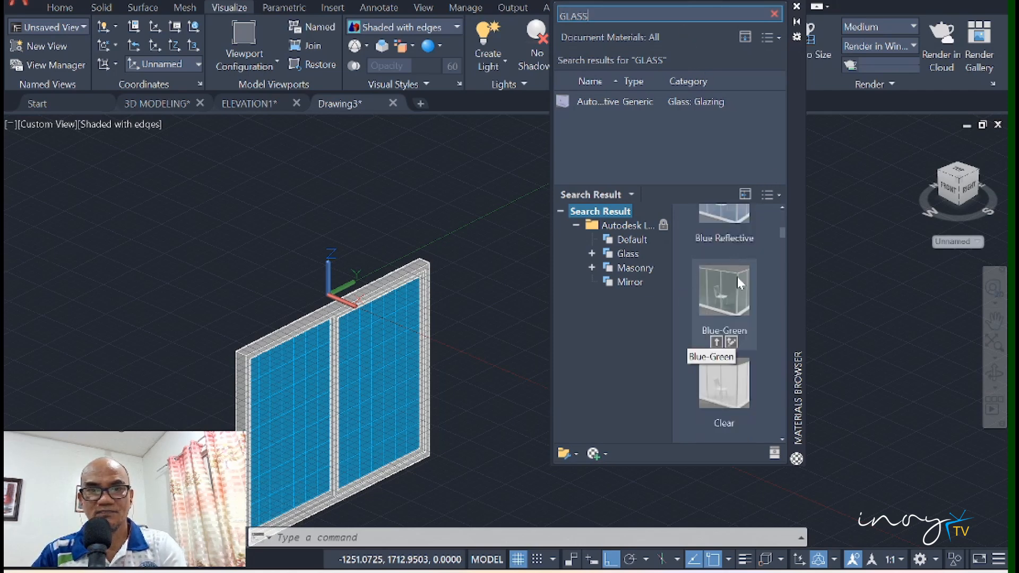
scroll(737, 277, down, 10)
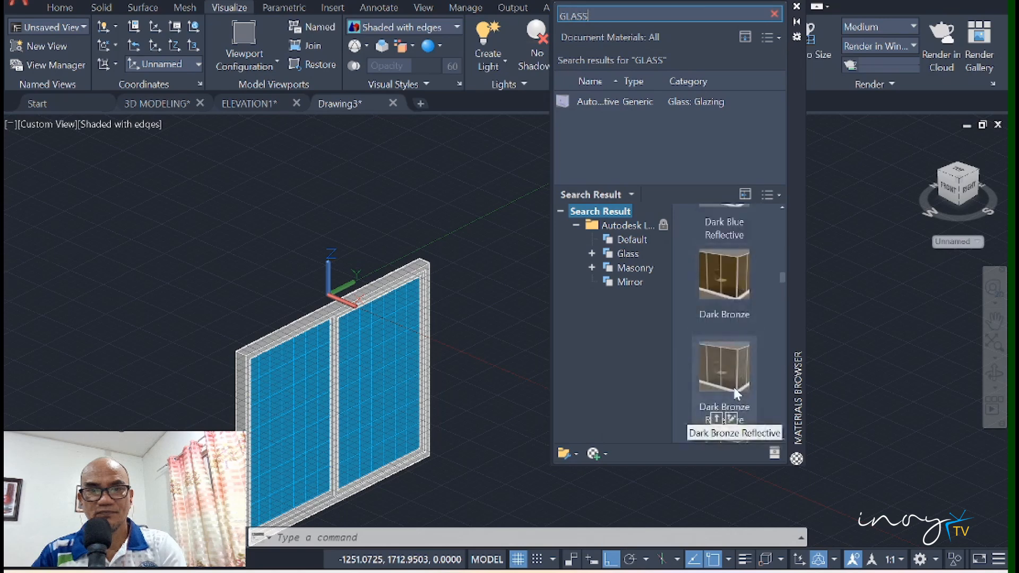
scroll(735, 379, down, 5)
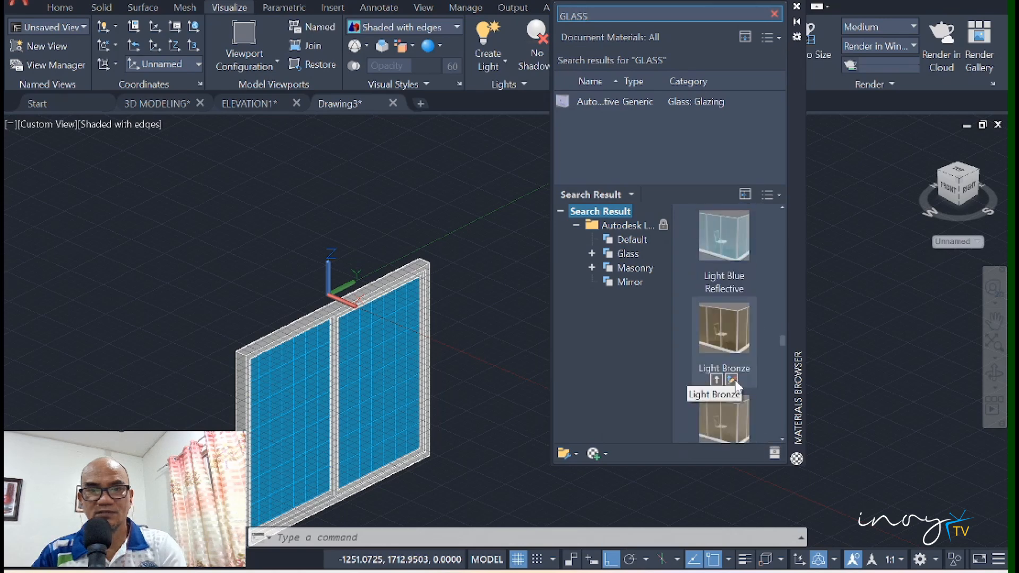
mouse_move(716, 384)
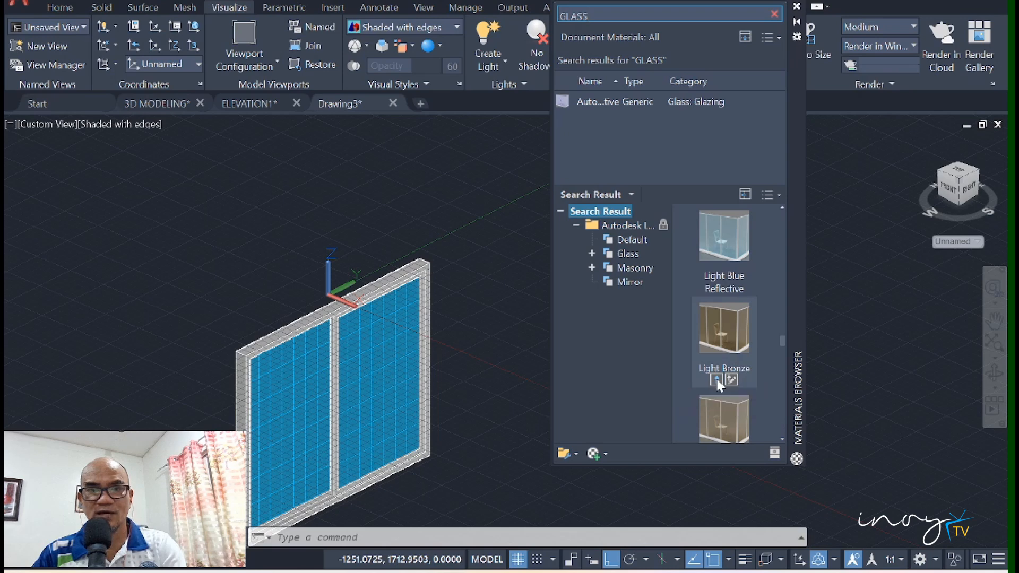
click(716, 380)
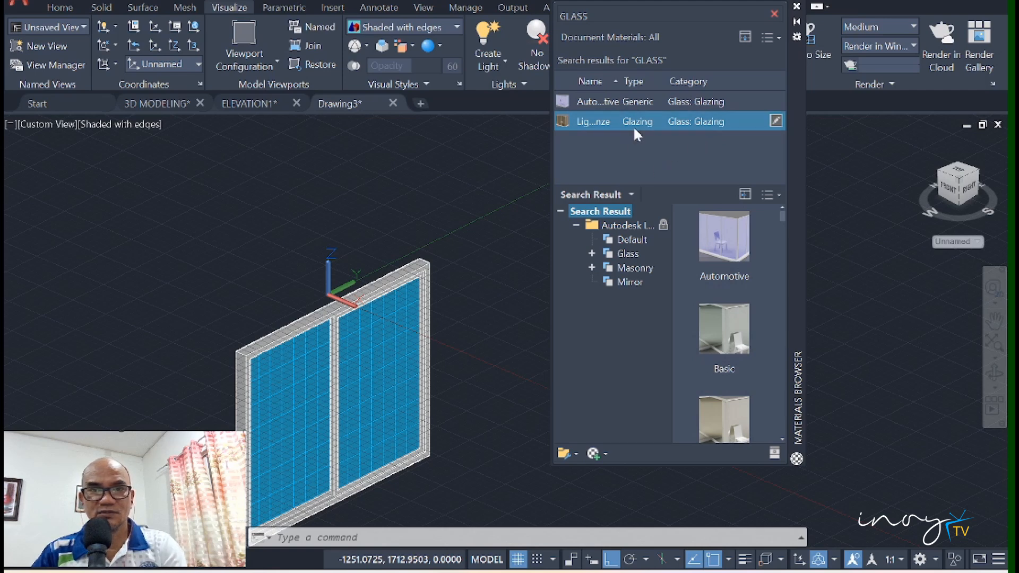
Step: Apply the Light Bronze glazing material to both glass panes of the large window
mouse_move(645, 120)
mouse_down()
mouse_move(622, 192)
mouse_move(486, 287)
mouse_up()
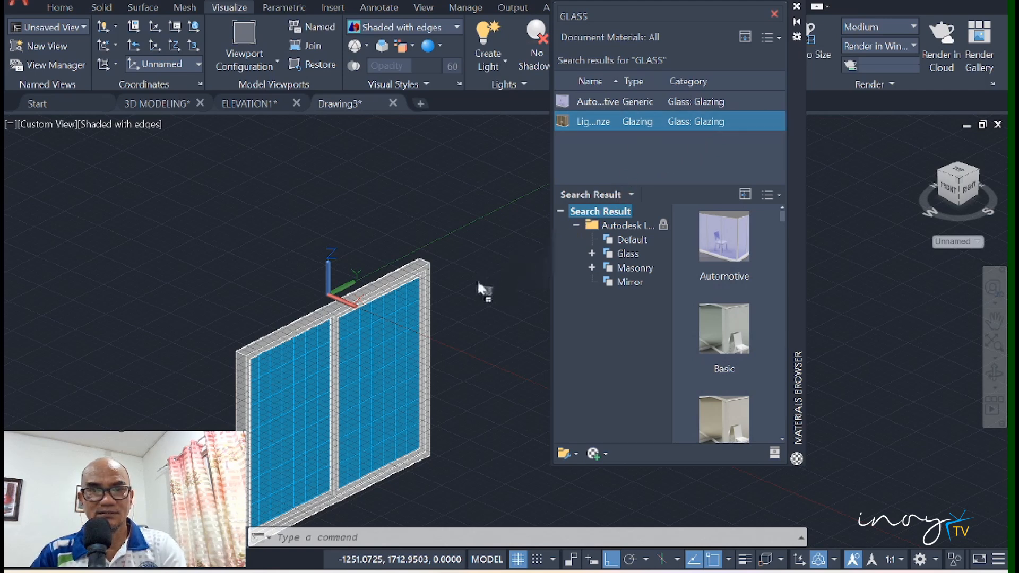
drag(404, 343, 390, 351)
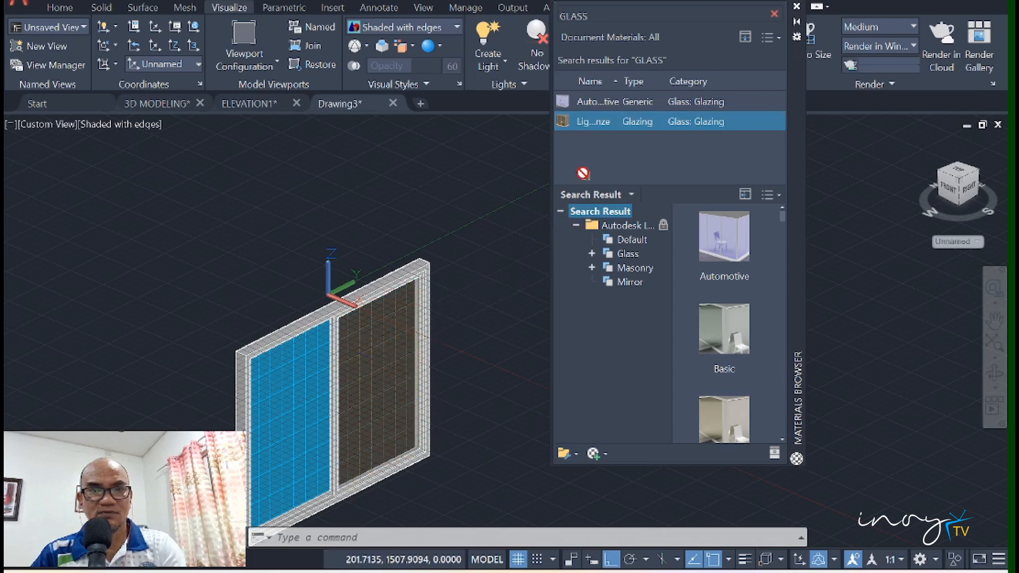
drag(307, 395, 304, 398)
Step: Apply the Light Bronze glazing material to both glass panes of the small window
middle_drag(525, 309, 160, 269)
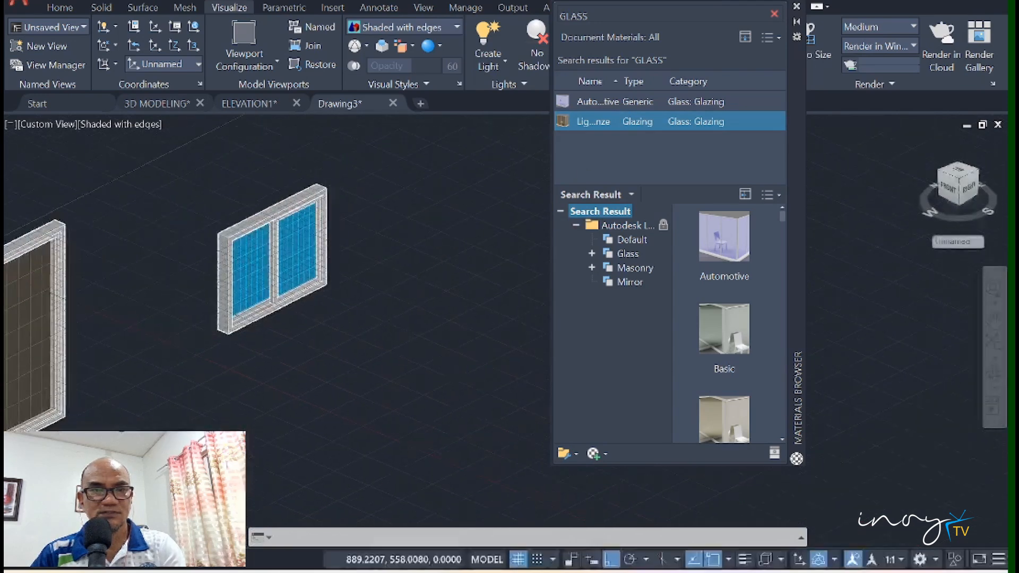
drag(655, 118, 432, 225)
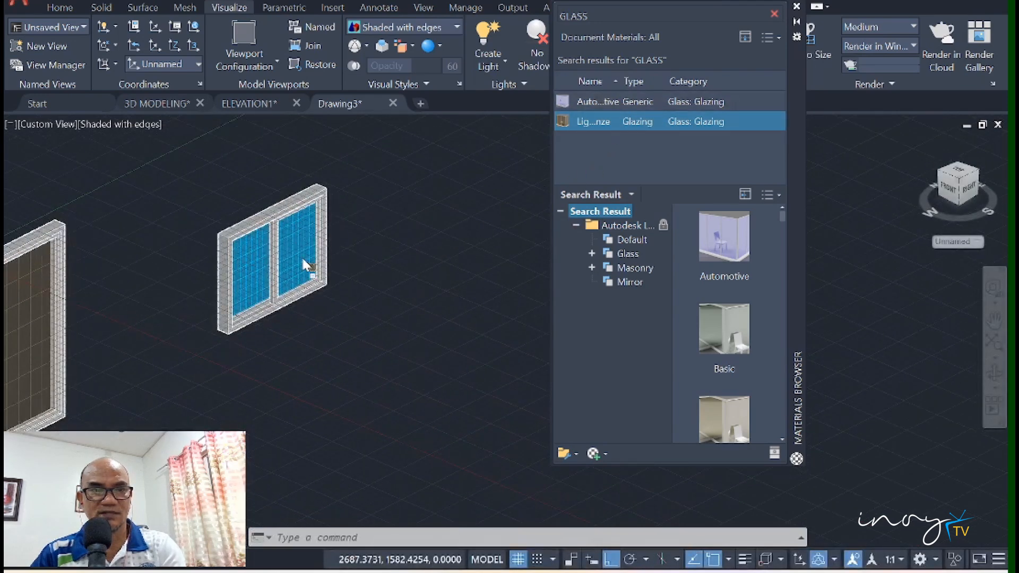
drag(305, 263, 306, 265)
drag(668, 118, 589, 160)
drag(589, 159, 330, 272)
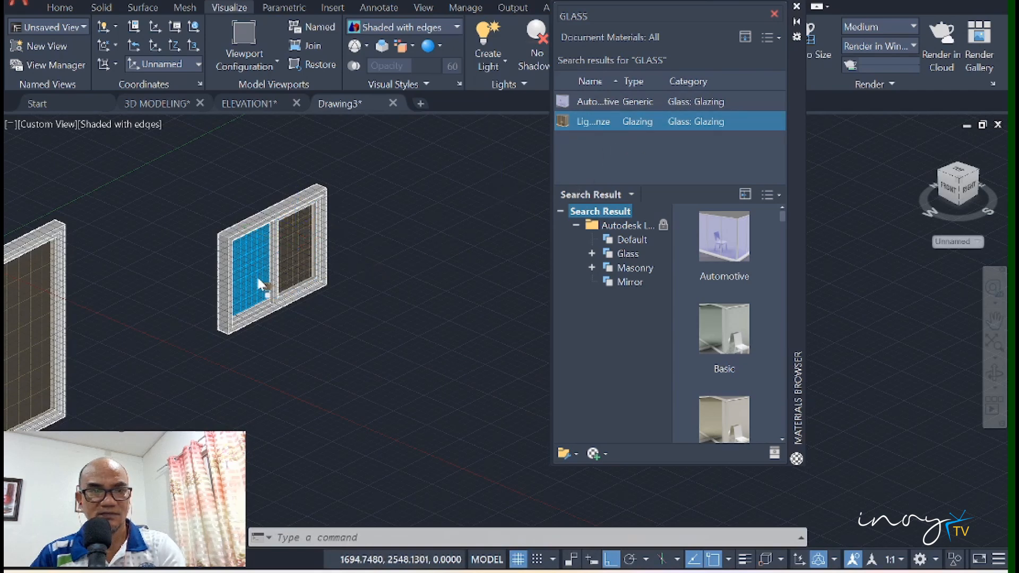
drag(256, 275, 257, 275)
middle_drag(398, 277, 477, 251)
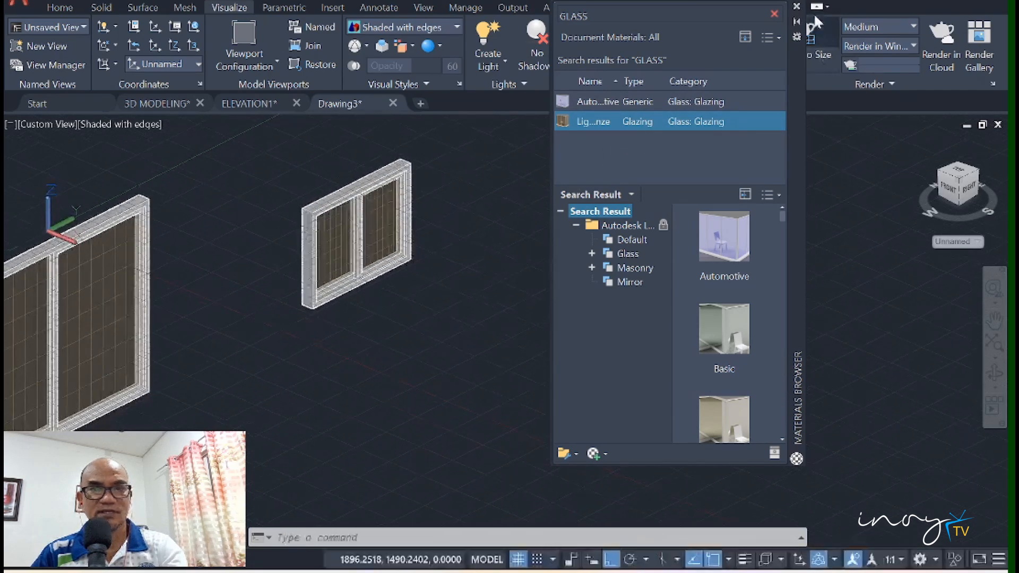
Step: Clear the GLASS material search, close the Materials Browser and check the glazing on both windows
click(775, 13)
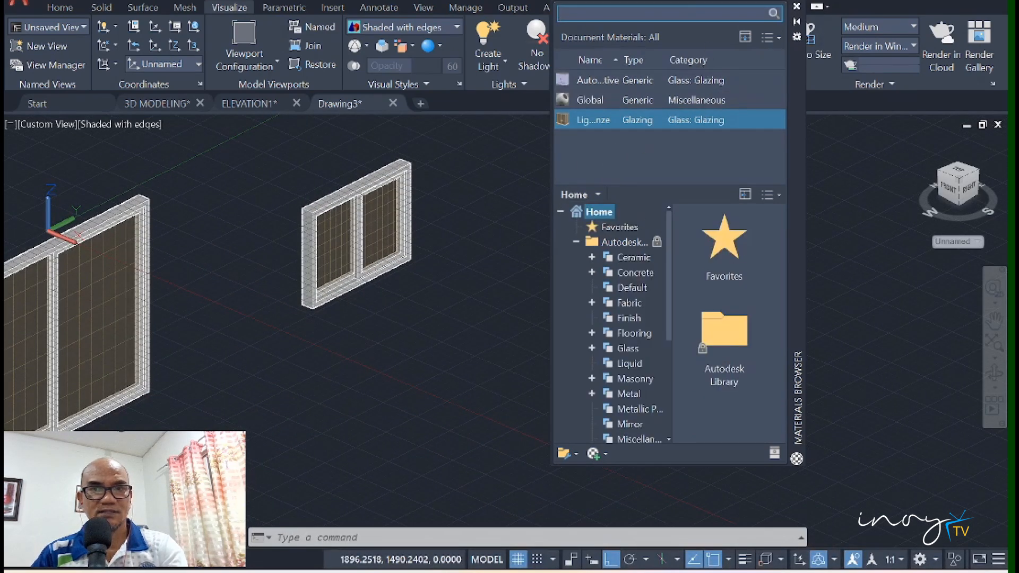
click(796, 8)
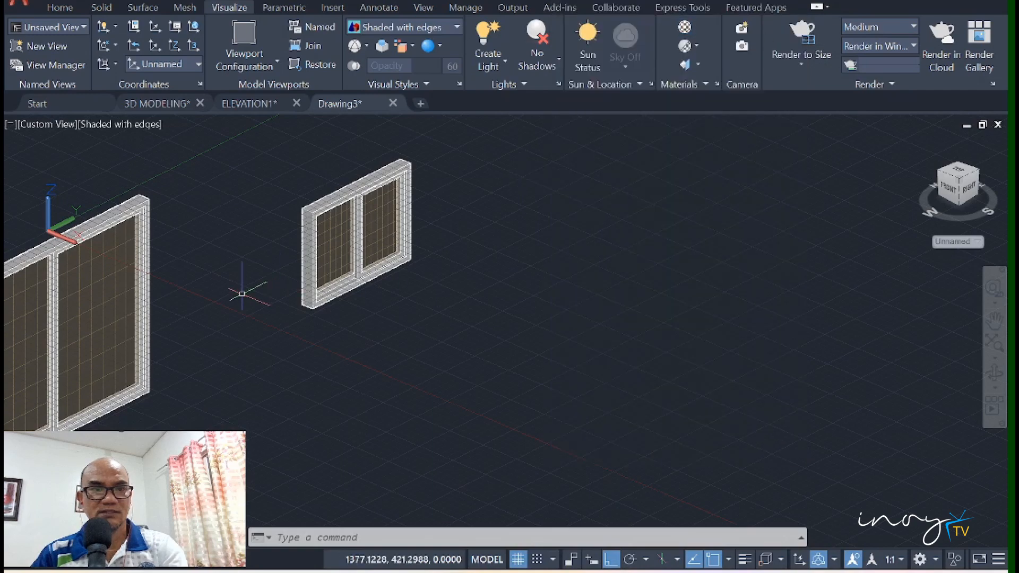
scroll(318, 255, up, 5)
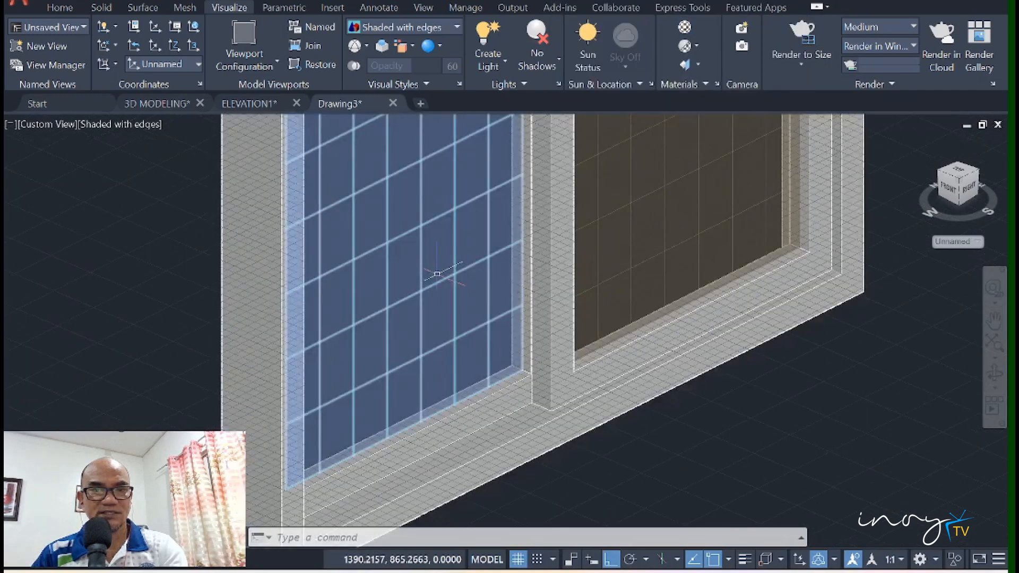
scroll(439, 275, down, 6)
middle_drag(303, 302, 440, 292)
scroll(471, 289, up, 2)
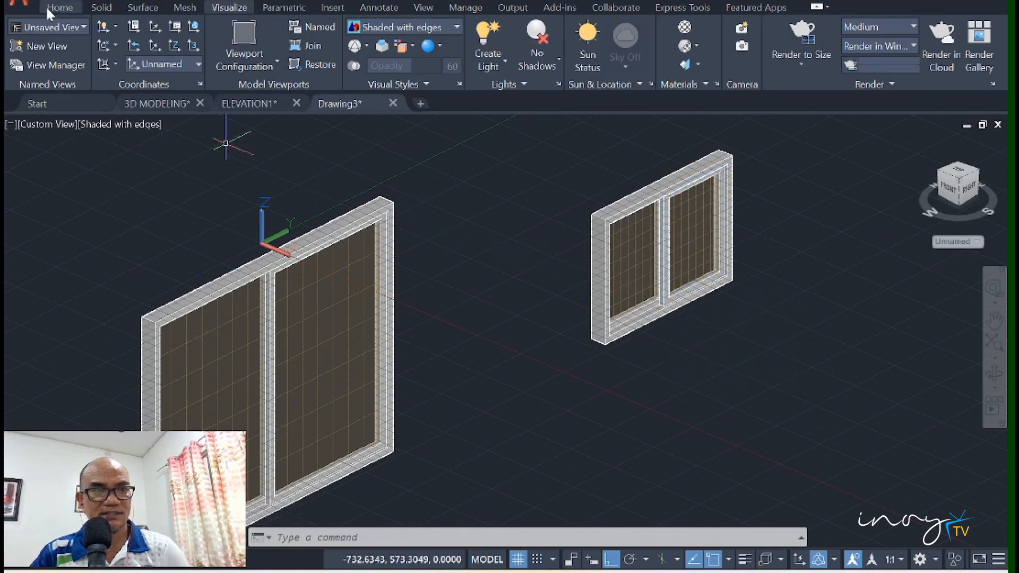
Step: Open the recent drawing DYNAMIC DOORS AND WINDOWS.dwg and view its floor plans
click(20, 4)
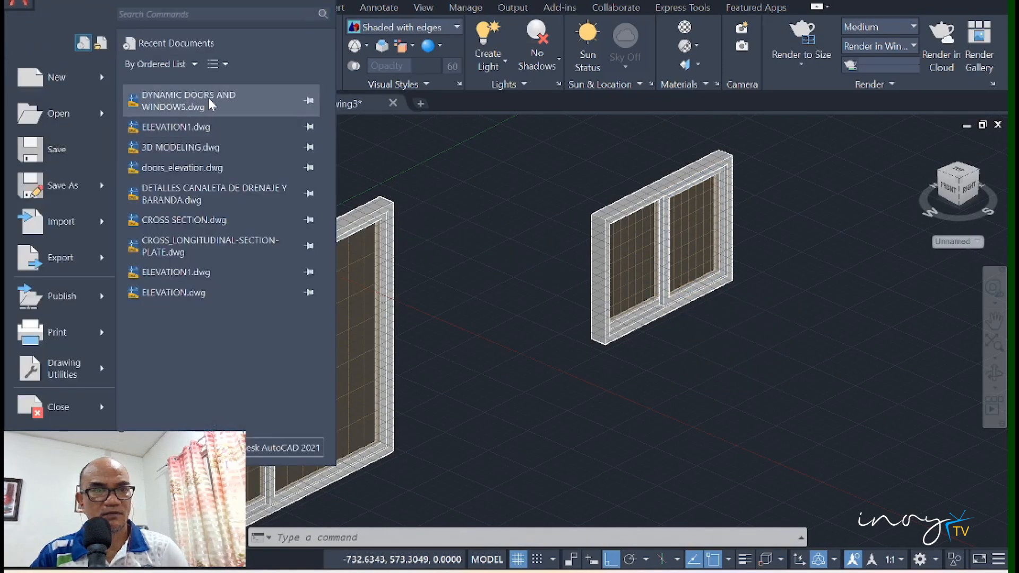
click(189, 100)
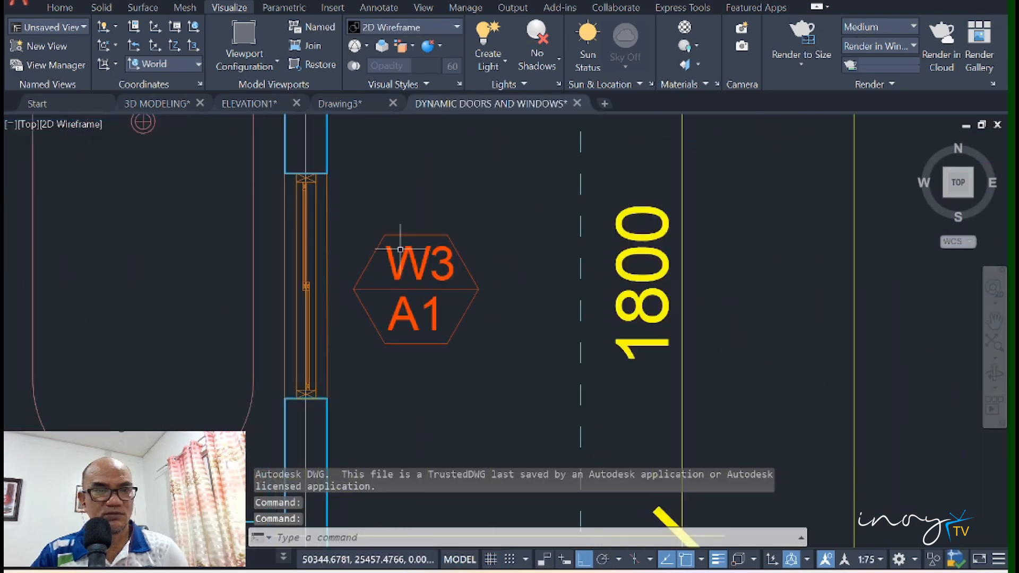
scroll(400, 248, down, 5)
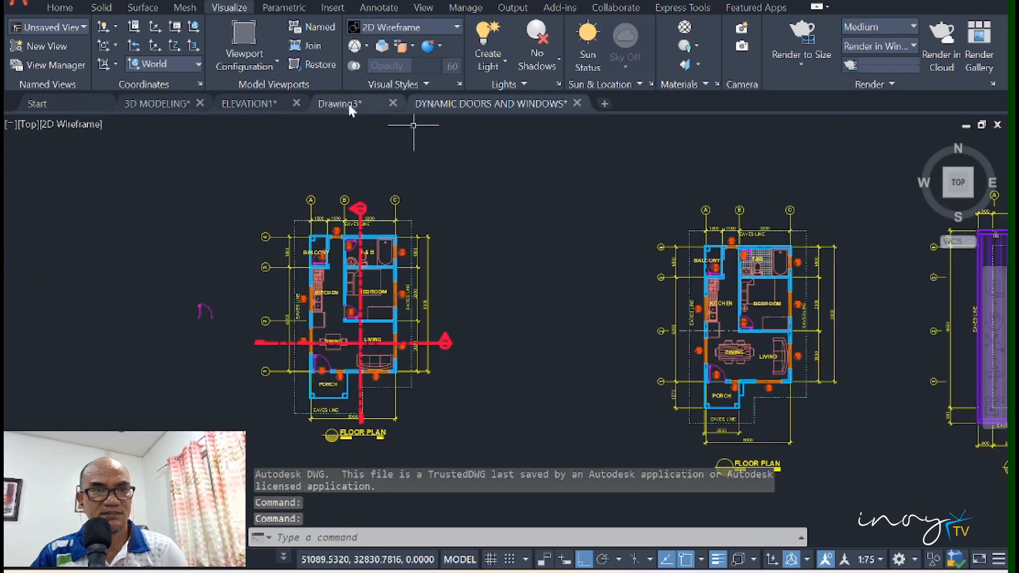
Step: Return to Drawing3 and review the window, railing and door models, comparing the windows with their 2D elevations in ELEVATION1
click(339, 104)
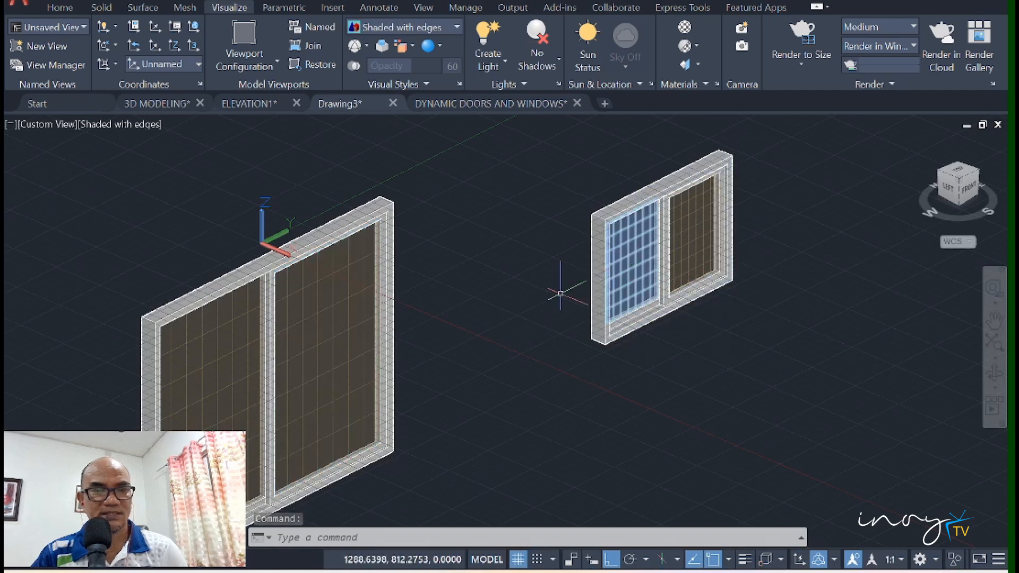
scroll(471, 317, down, 4)
middle_drag(469, 321, 578, 179)
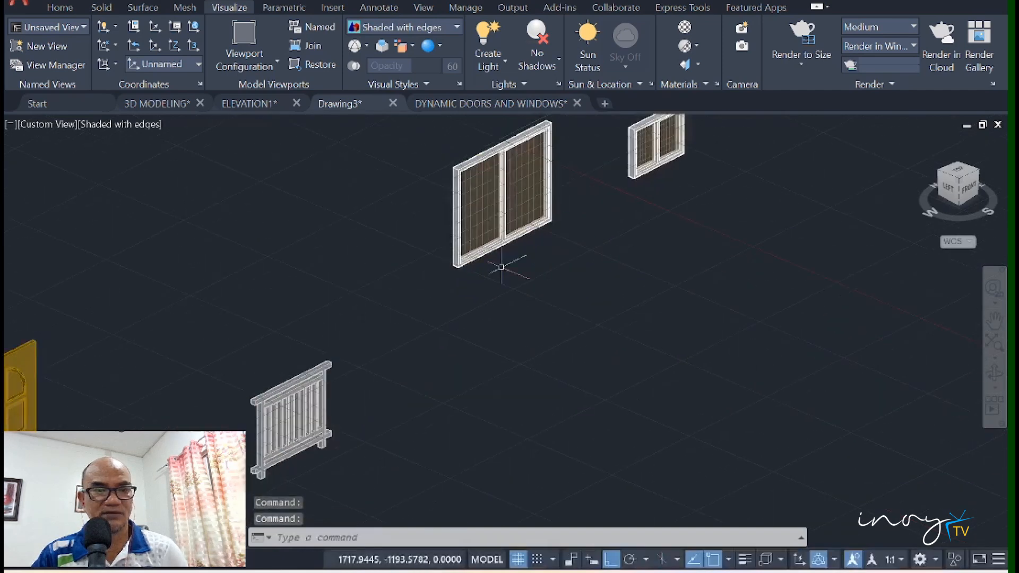
scroll(501, 267, down, 2)
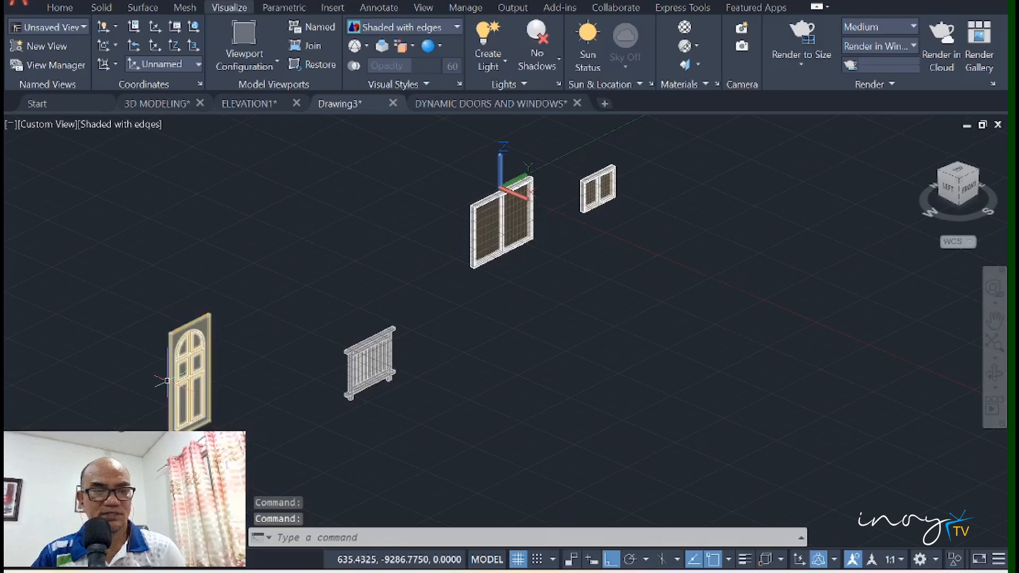
middle_drag(461, 314, 323, 403)
scroll(417, 290, up, 3)
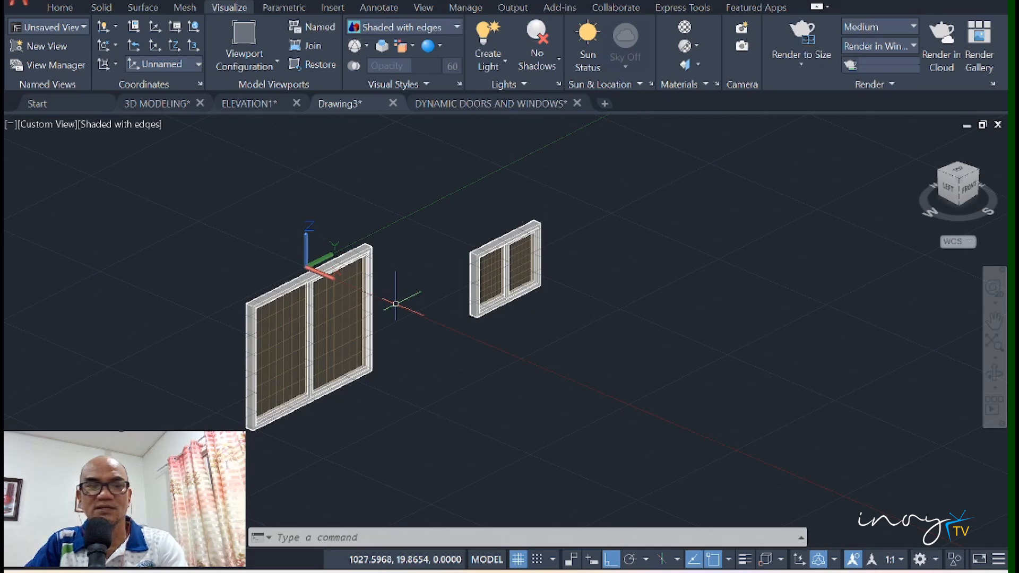
scroll(395, 303, down, 4)
middle_drag(395, 303, 497, 241)
scroll(492, 245, up, 3)
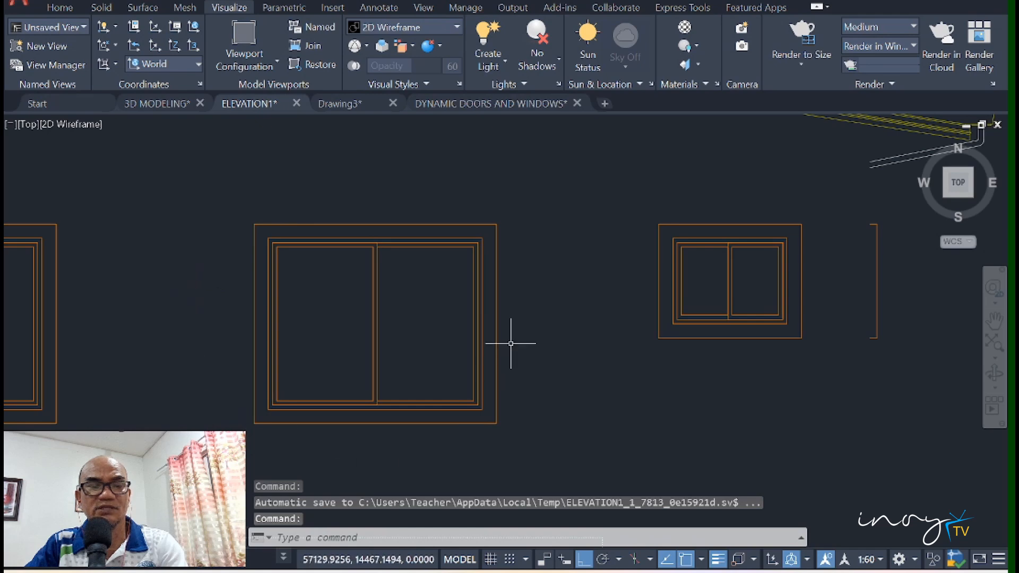
click(348, 107)
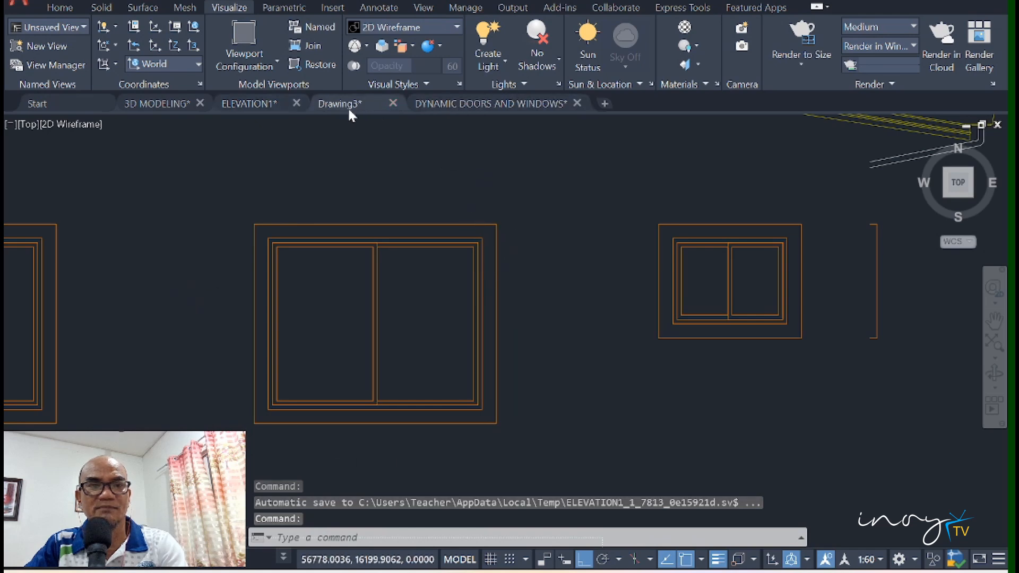
scroll(456, 266, up, 3)
middle_drag(456, 266, 618, 329)
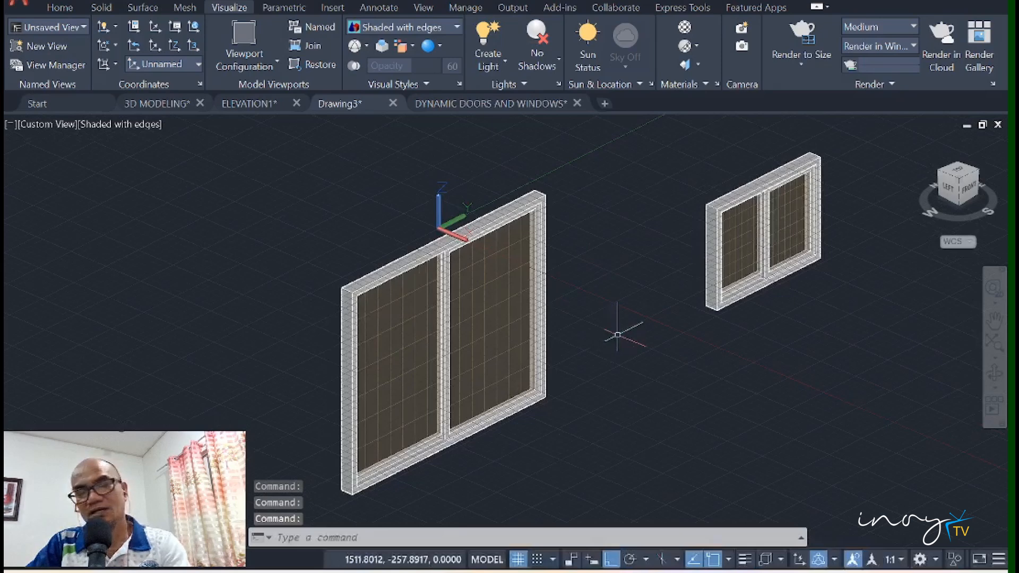